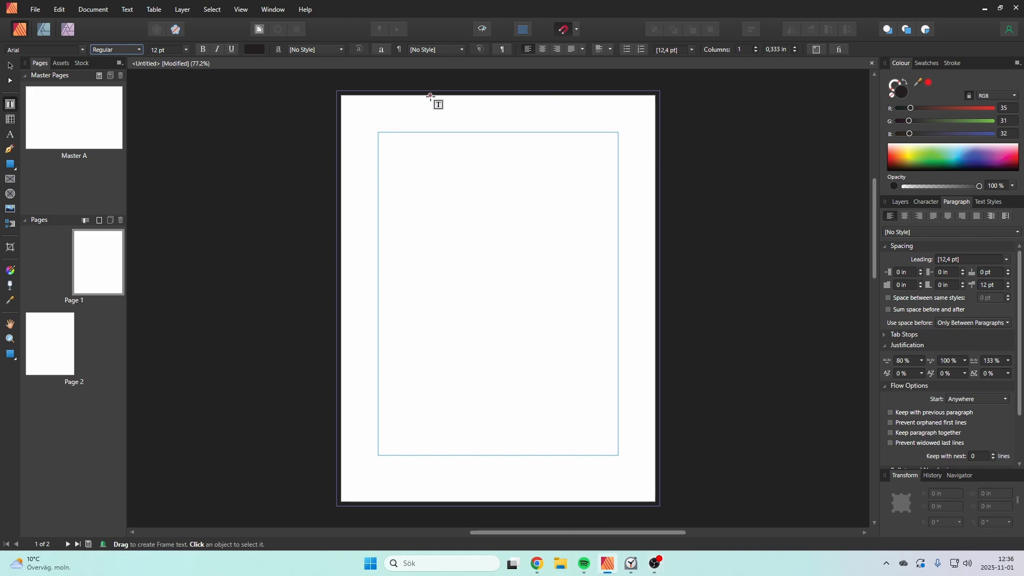
# Draw a text frame about 5.06 in wide and 1 in high above the page 1 margin area and enter "Psychopomps".
pyautogui.moveTo(404, 95); pyautogui.dragTo(591, 132)
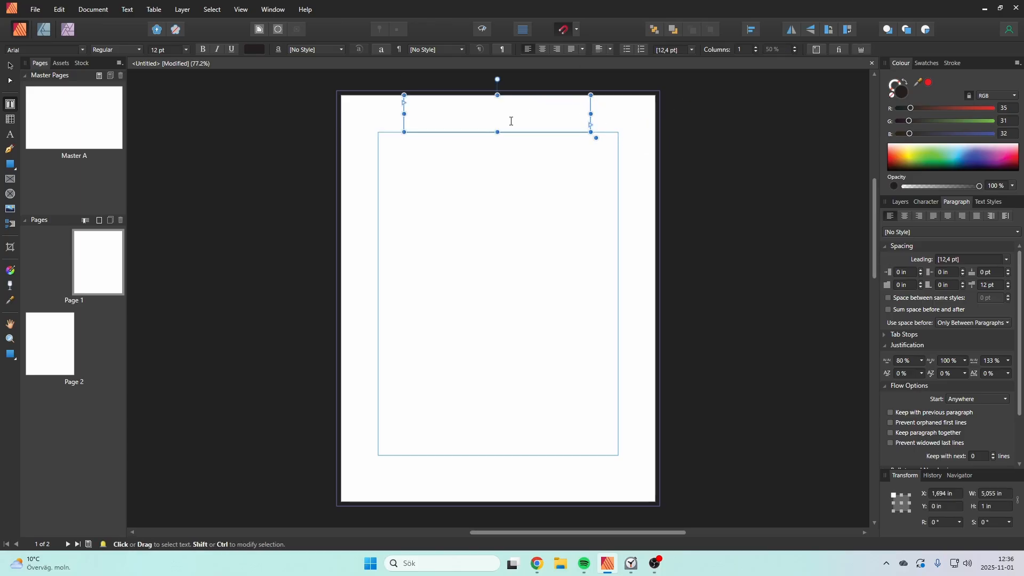
pyautogui.write('Psychopomps')
pyautogui.press('Escape')
# Set the Psychopomps title to 36 pt and centre it within its frame.
pyautogui.hotkey('ctrl', 'a')
pyautogui.click(187, 48)
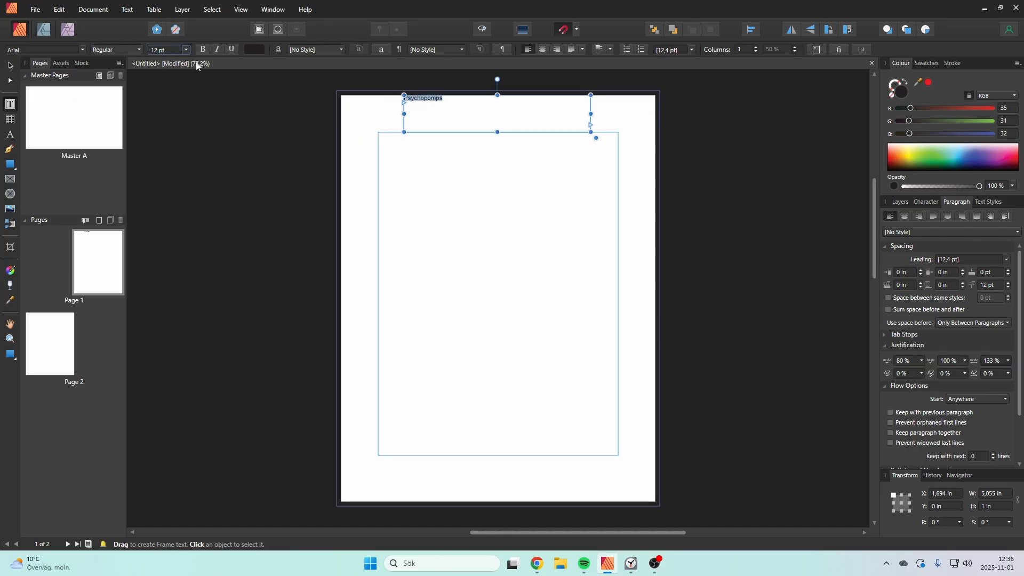
pyautogui.click(185, 49)
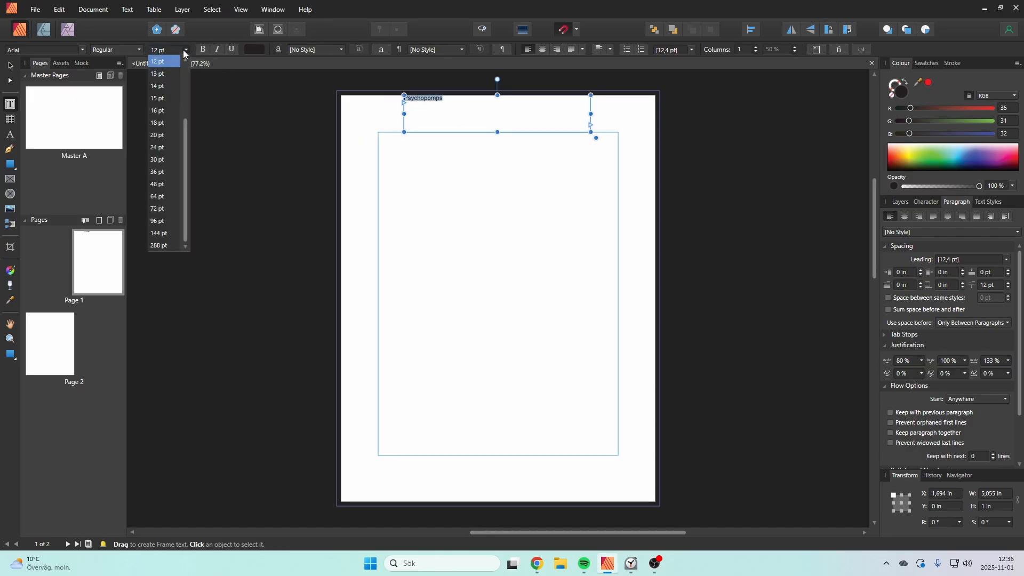
pyautogui.click(162, 173)
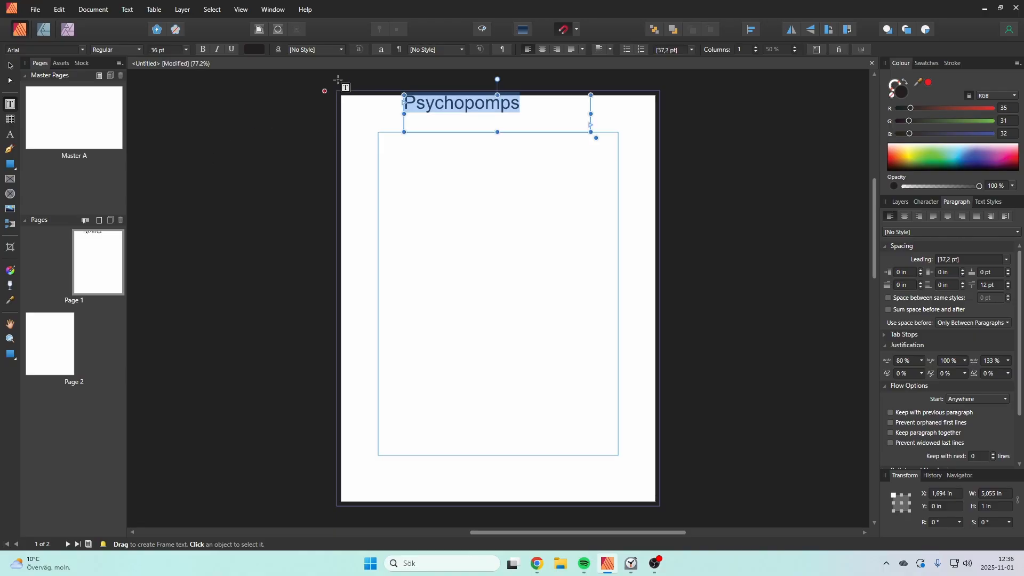
pyautogui.click(546, 50)
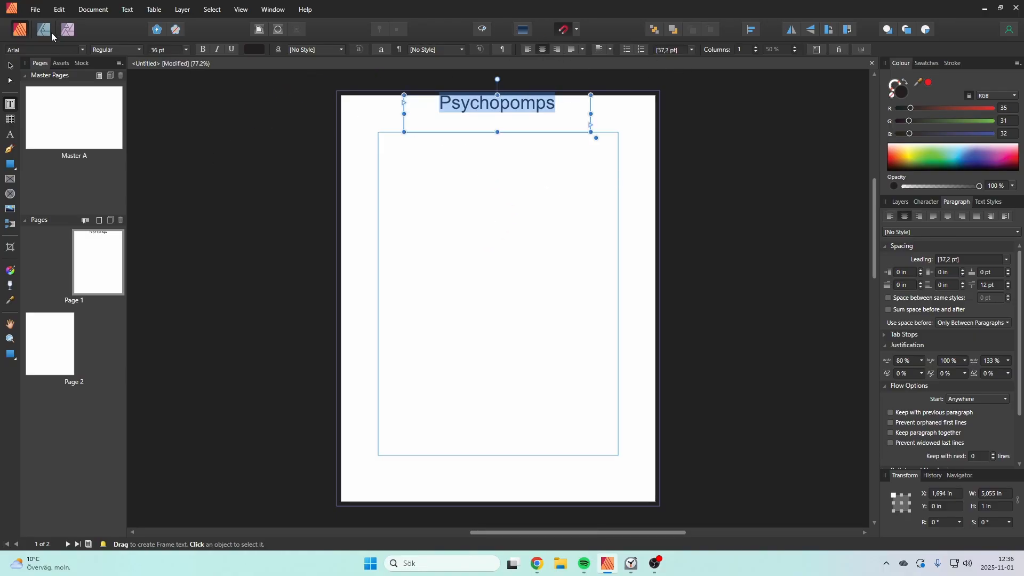
# Change the title's font family to Vollkorn.
pyautogui.click(70, 50)
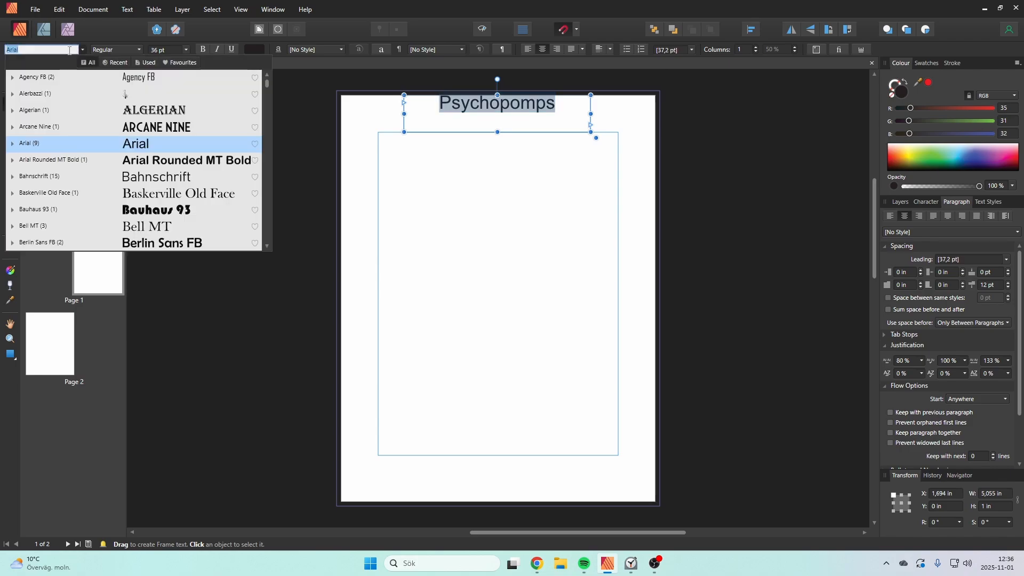
pyautogui.write('vol')
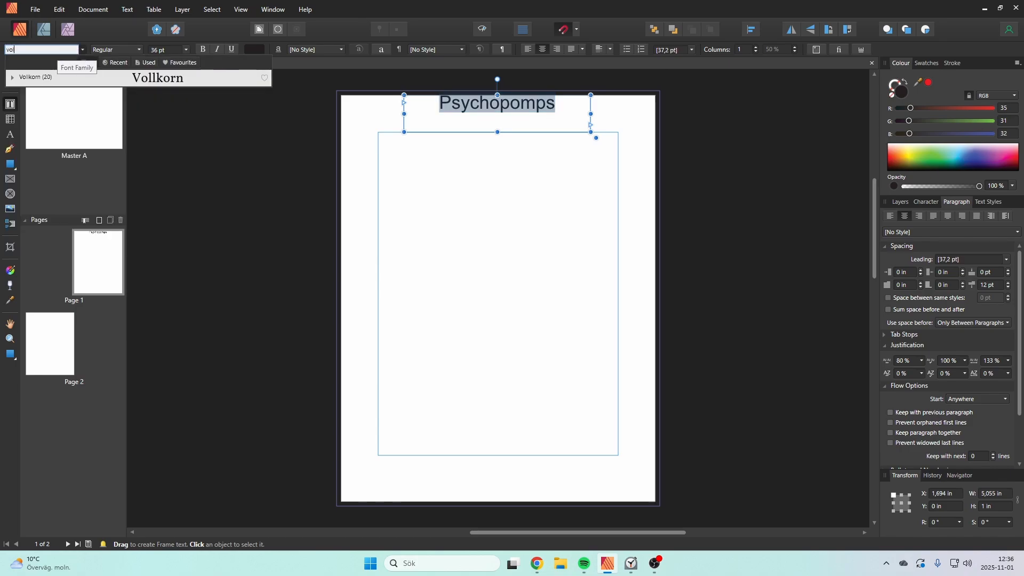
pyautogui.click(198, 83)
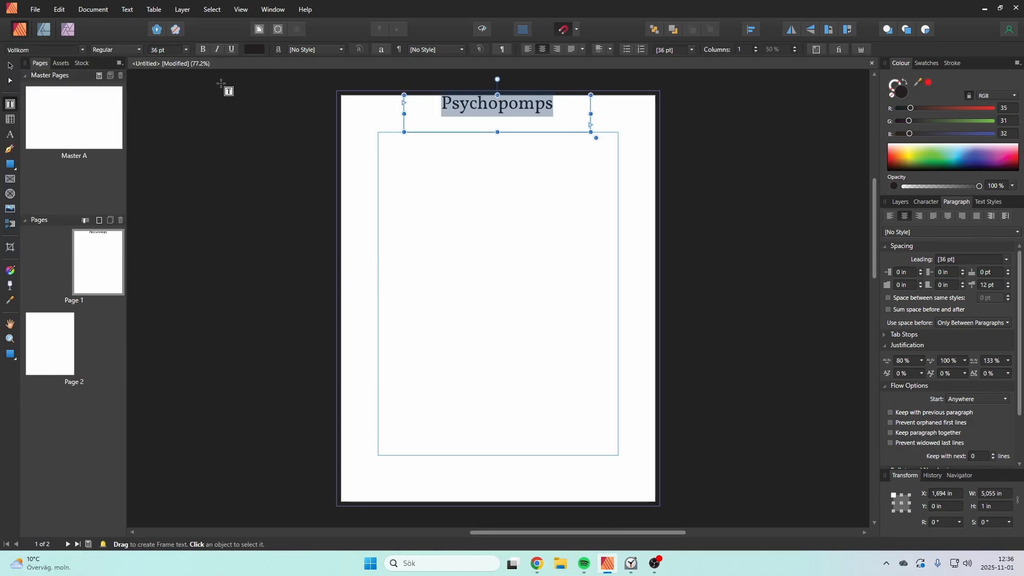
pyautogui.press('Escape')
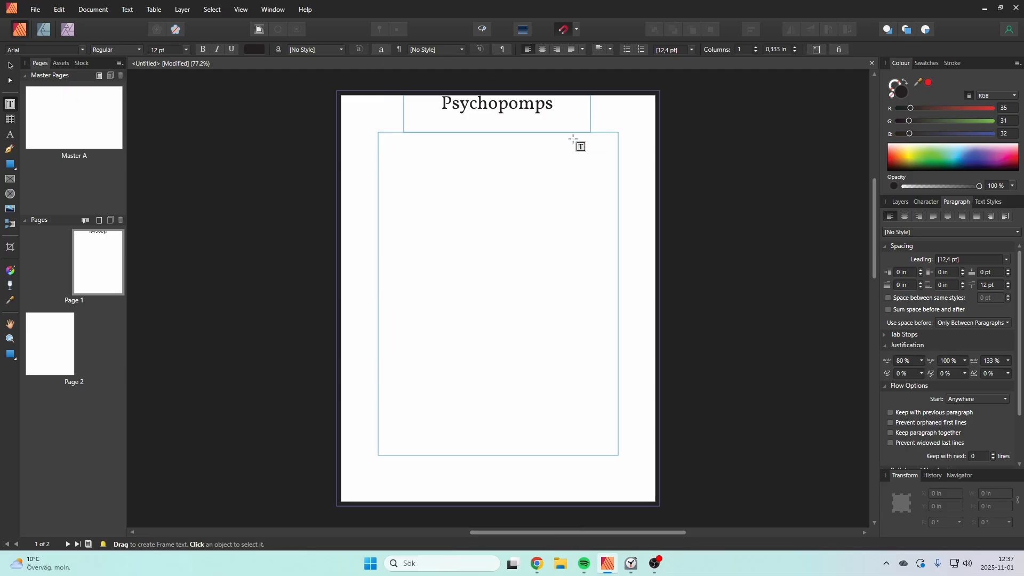
# Lower the top edge of the title frame so that the frame is about 0.71 in high.
pyautogui.click(590, 117)
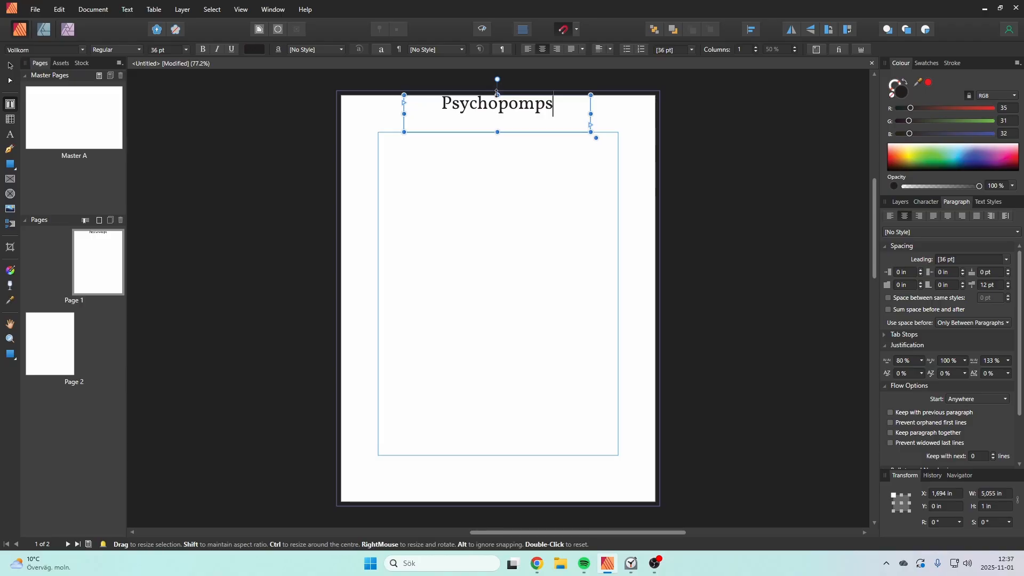
pyautogui.moveTo(497, 91); pyautogui.dragTo(497, 103)
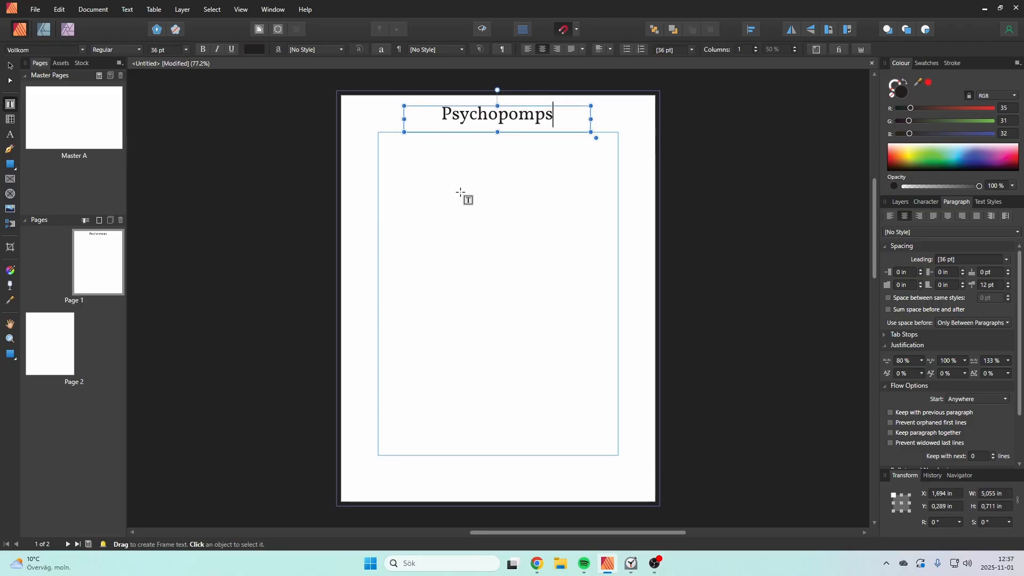
pyautogui.press('Escape')
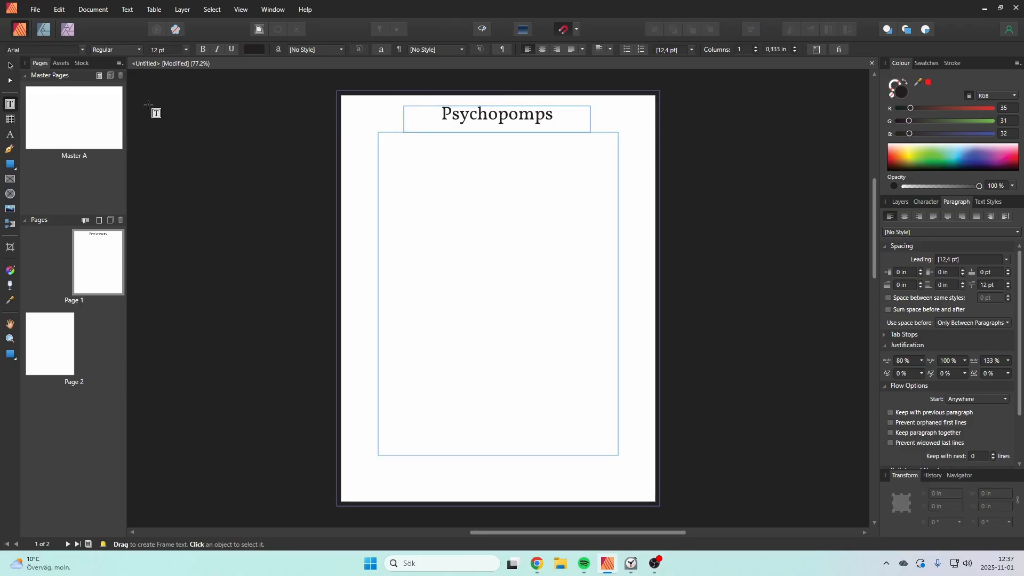
# Draw a 6.5 by 8.75 in text frame filling the page margins and search the font list for "jen".
pyautogui.moveTo(378, 133); pyautogui.dragTo(618, 455)
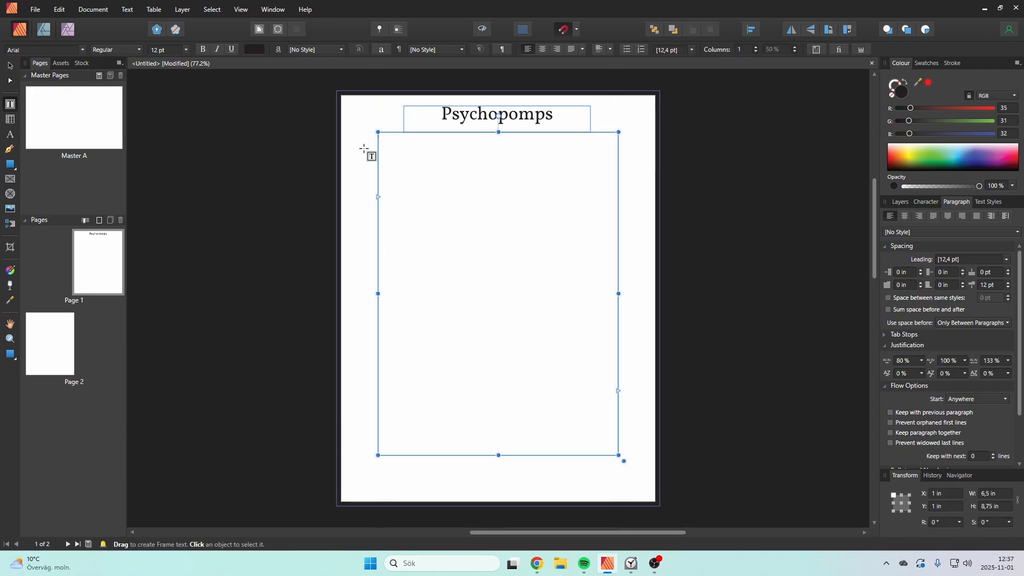
pyautogui.click(81, 51)
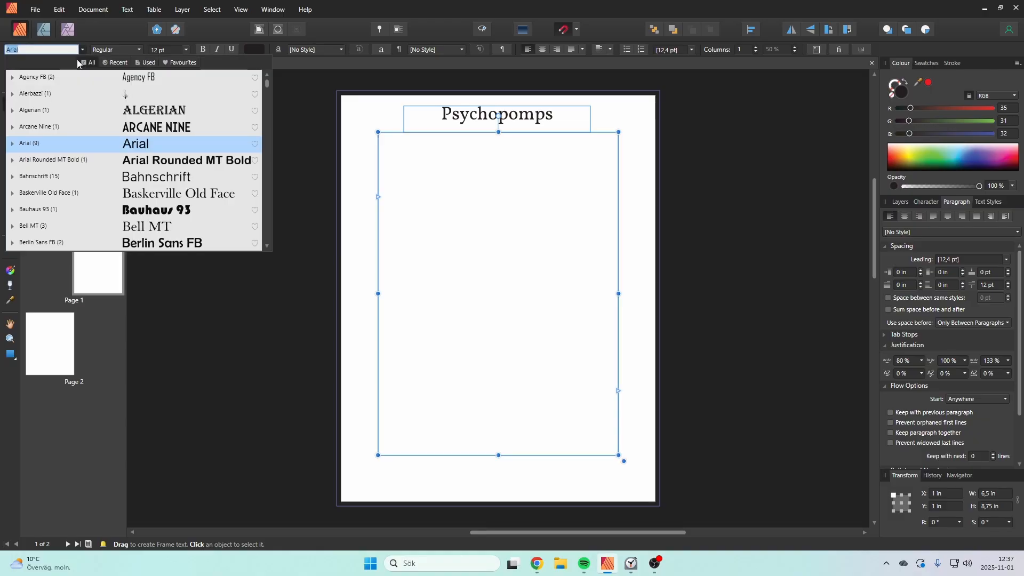
pyautogui.write('j')
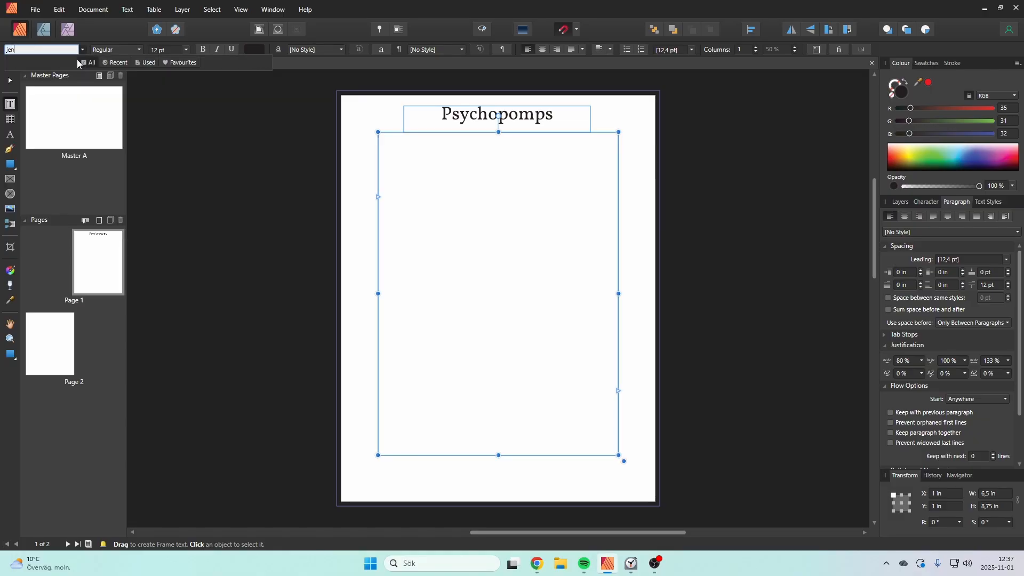
pyautogui.press('BackSpace')
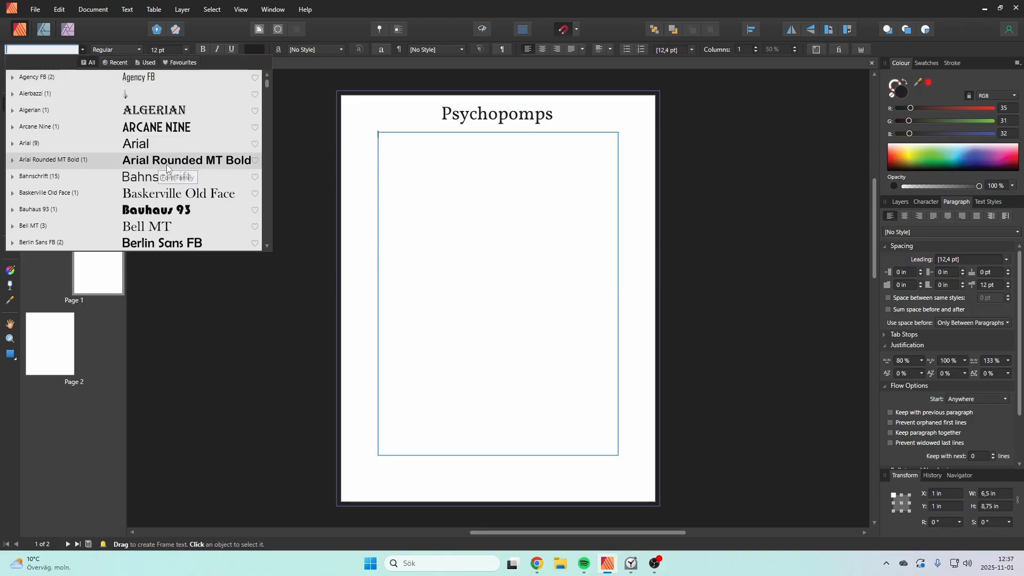
# Set the body frame's font to Palatino Linotype and turn on a bulleted list.
pyautogui.scroll(-4, 176, 160)
pyautogui.scroll(-8, 213, 156)
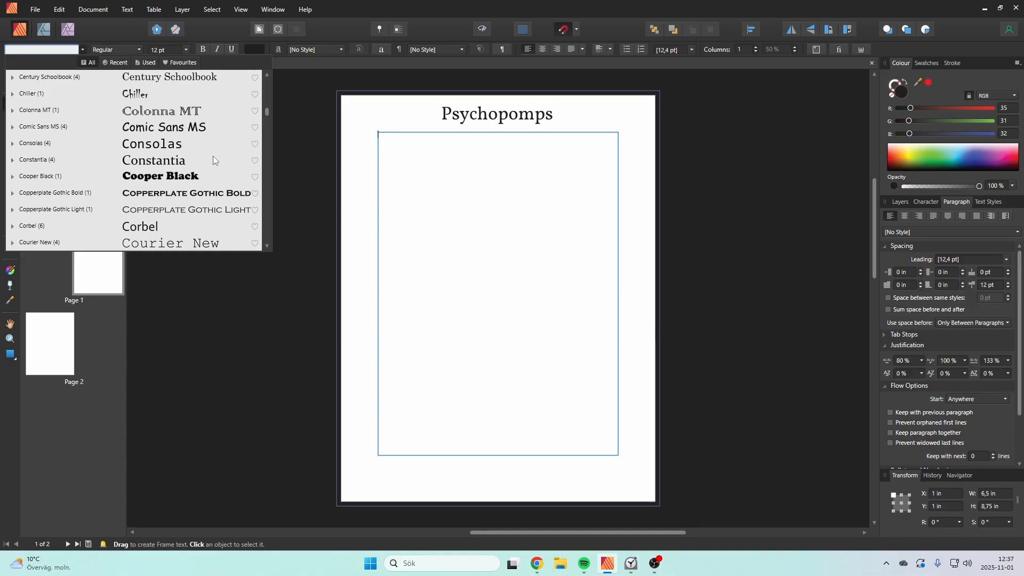
pyautogui.scroll(-2, 213, 156)
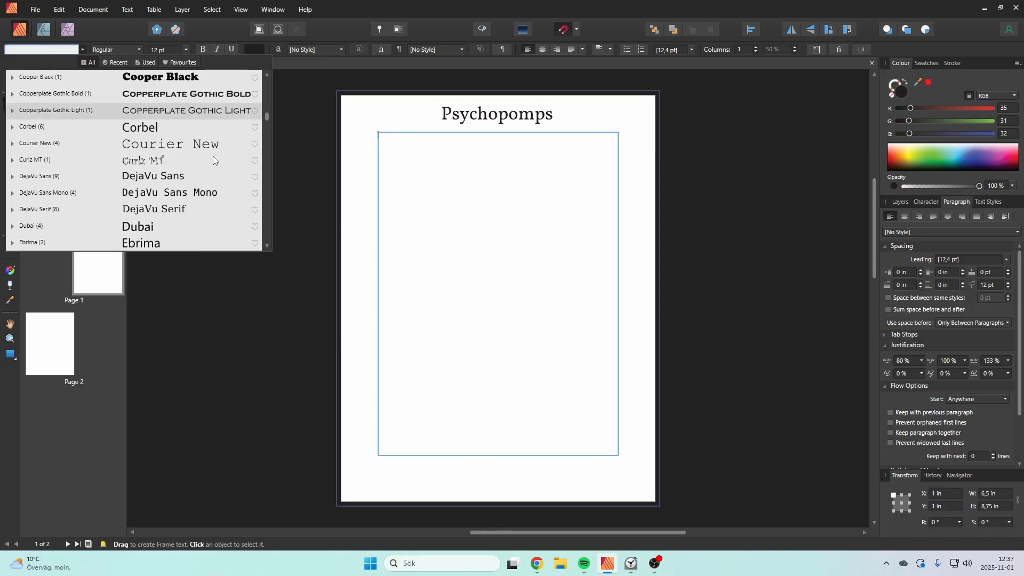
pyautogui.scroll(6, 213, 156)
pyautogui.scroll(-8, 212, 154)
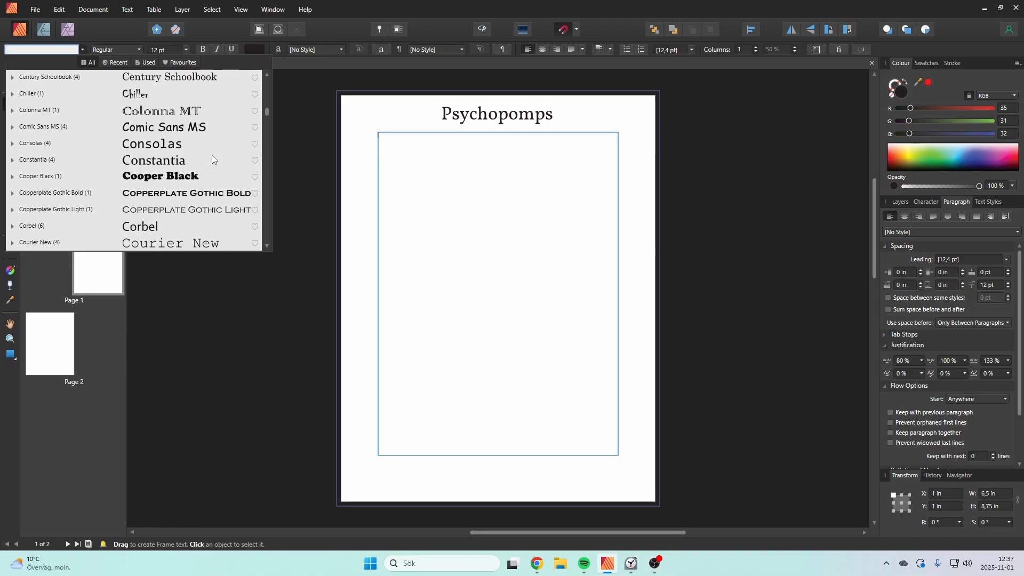
pyautogui.scroll(-10, 212, 154)
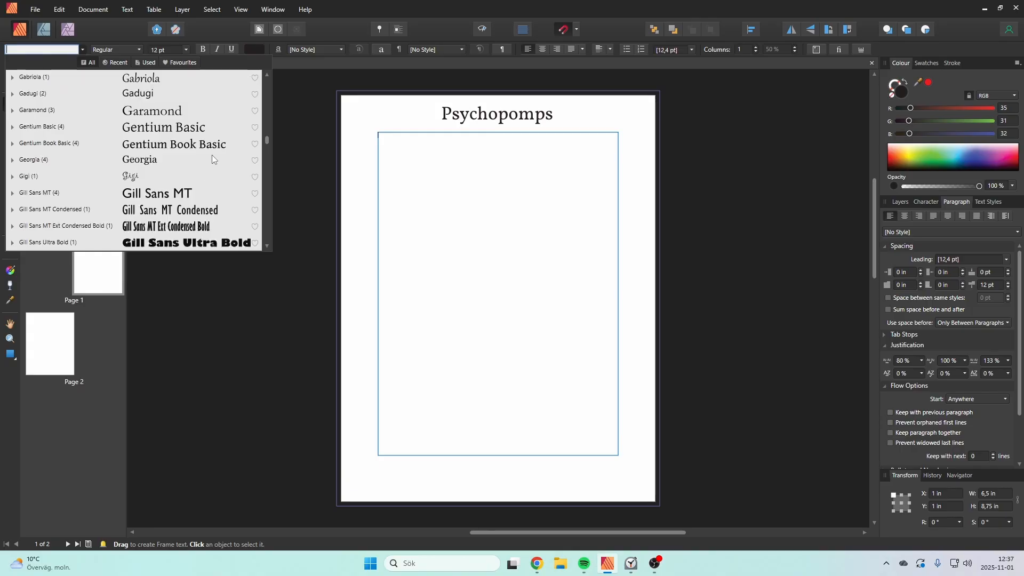
pyautogui.scroll(-7, 212, 158)
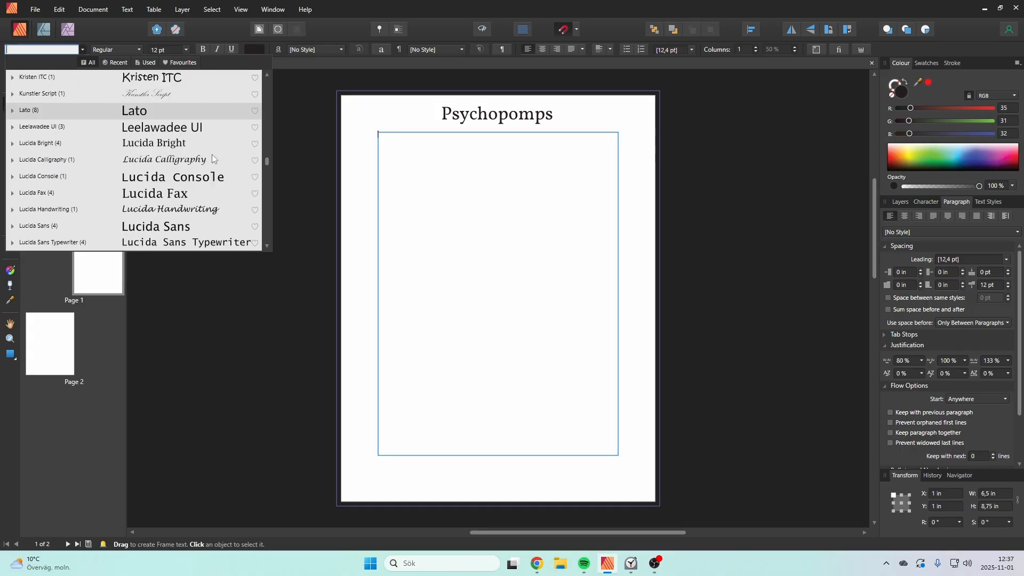
pyautogui.scroll(-8, 212, 154)
pyautogui.scroll(-8, 215, 158)
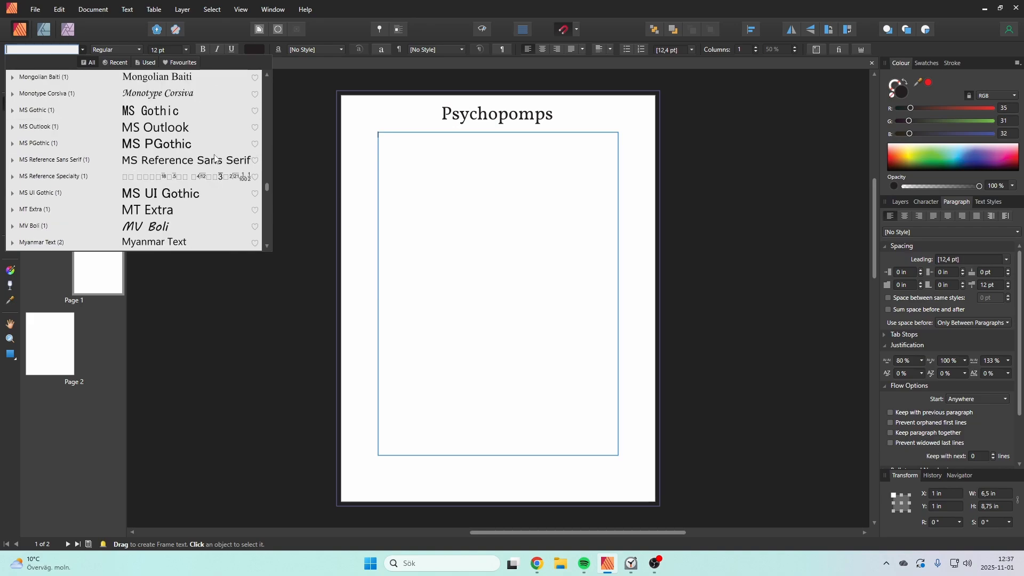
pyautogui.scroll(-2, 213, 154)
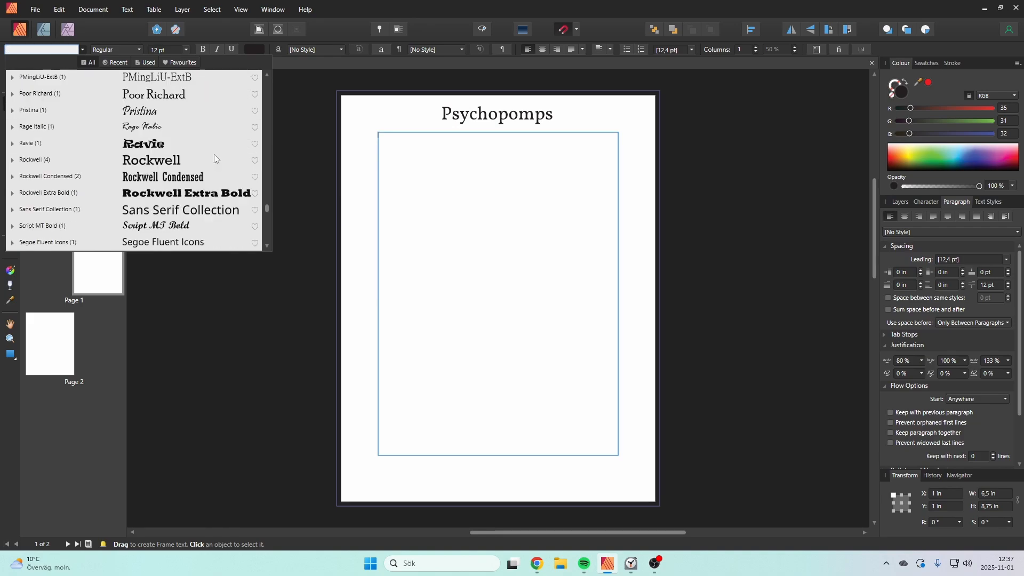
pyautogui.scroll(-2, 213, 155)
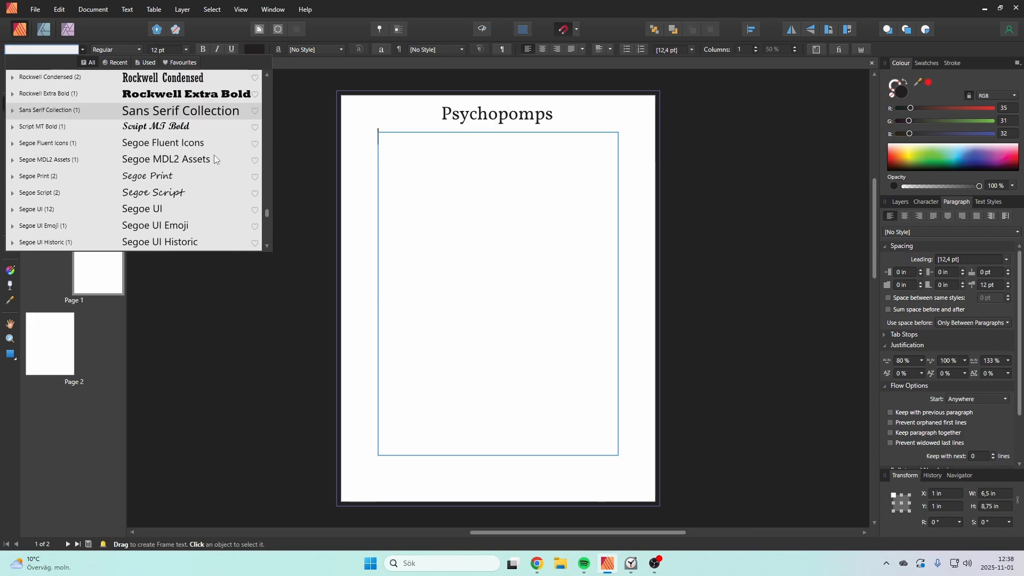
pyautogui.scroll(-3, 213, 154)
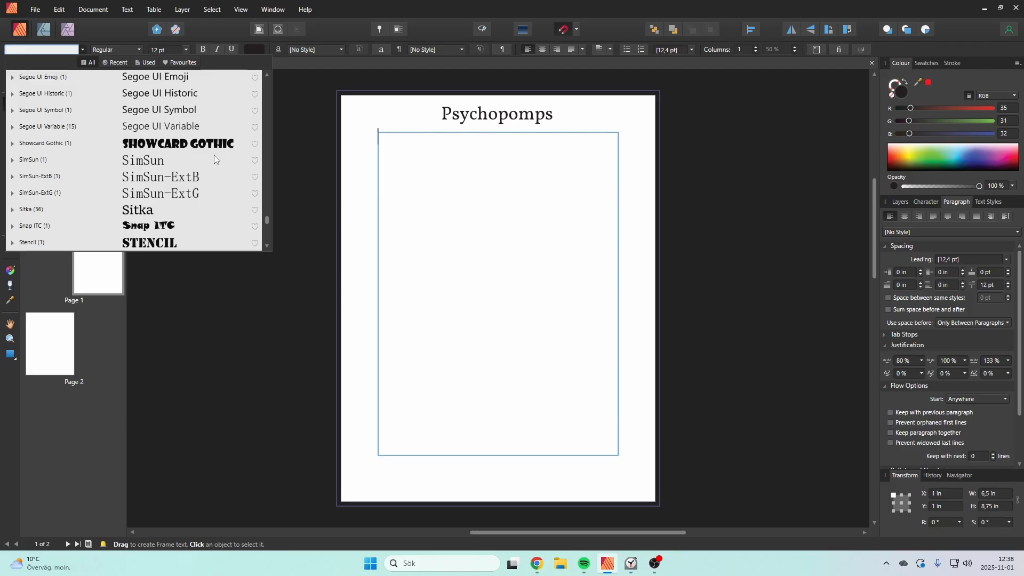
pyautogui.scroll(-4, 213, 154)
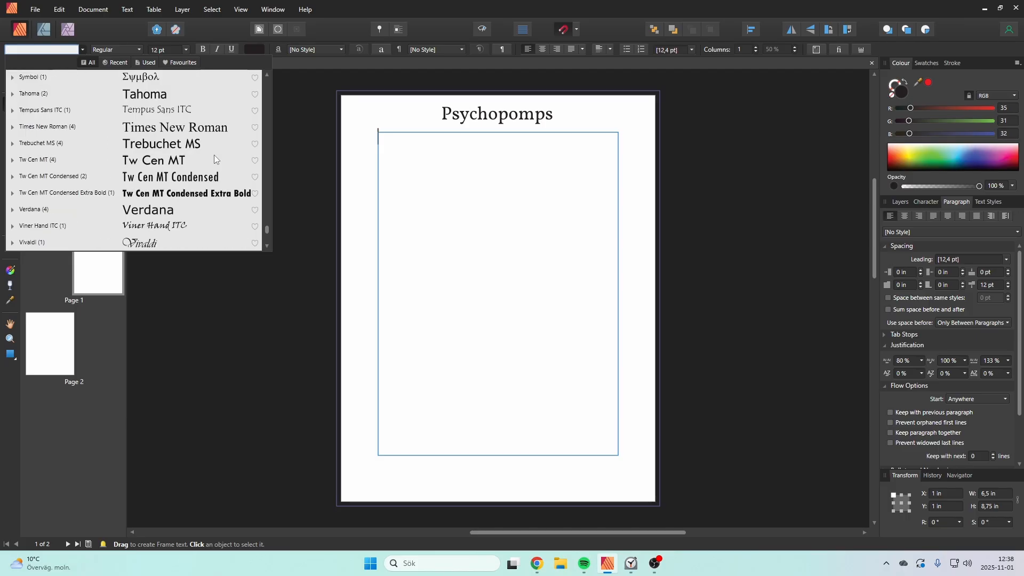
pyautogui.scroll(-3, 214, 155)
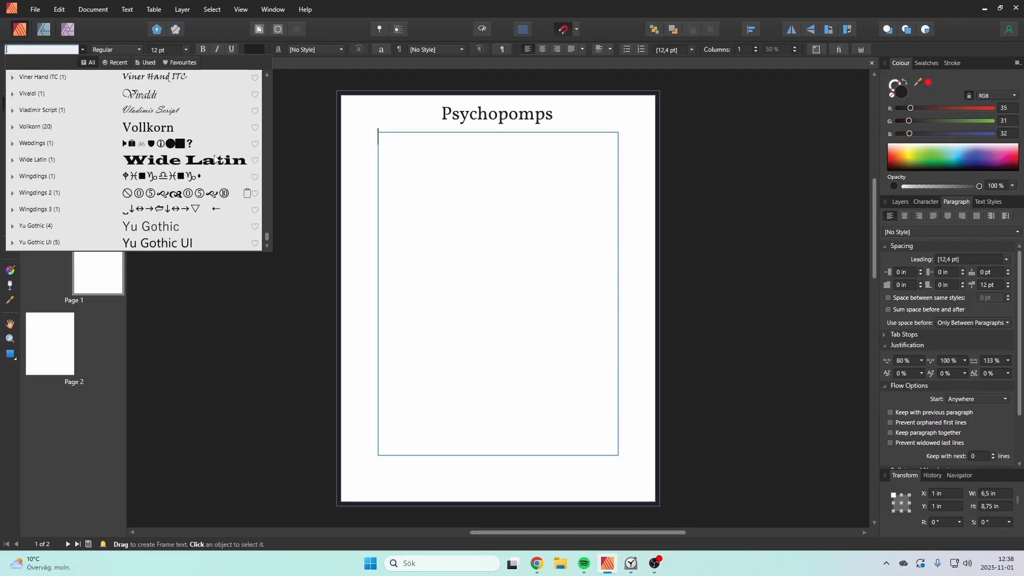
pyautogui.scroll(-1, 215, 155)
pyautogui.scroll(5, 215, 156)
pyautogui.click(482, 150)
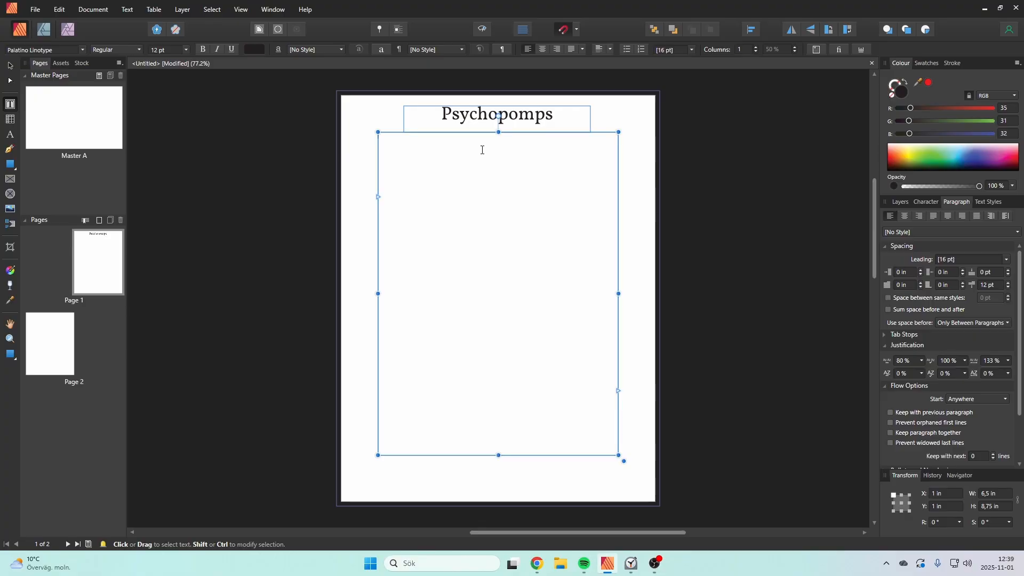
pyautogui.click(627, 50)
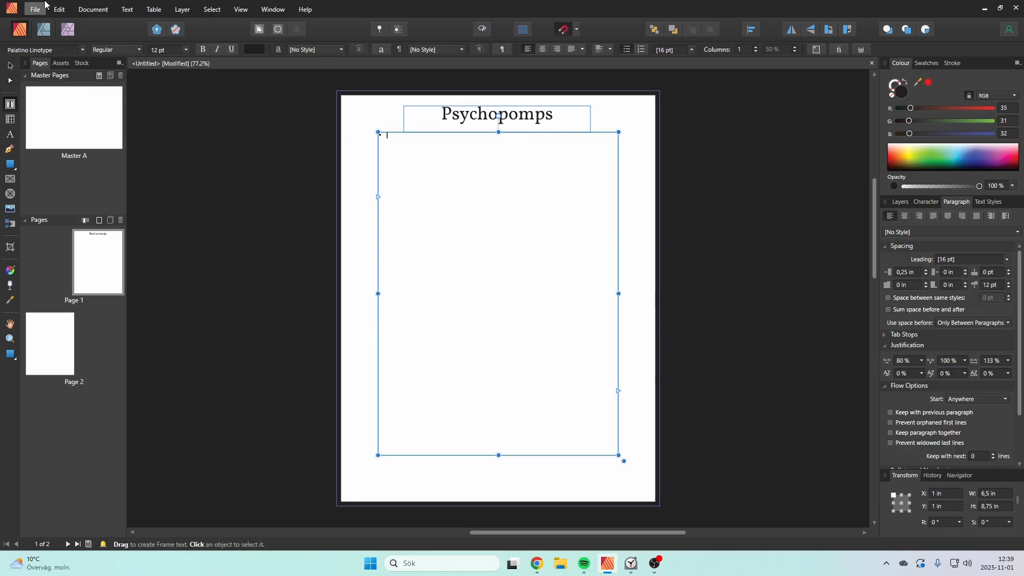
pyautogui.write('sdfsdf')
pyautogui.press('BackSpace')
pyautogui.press('BackSpace')
pyautogui.press('BackSpace')
pyautogui.press('BackSpace')
pyautogui.press('BackSpace')
pyautogui.press('BackSpace')
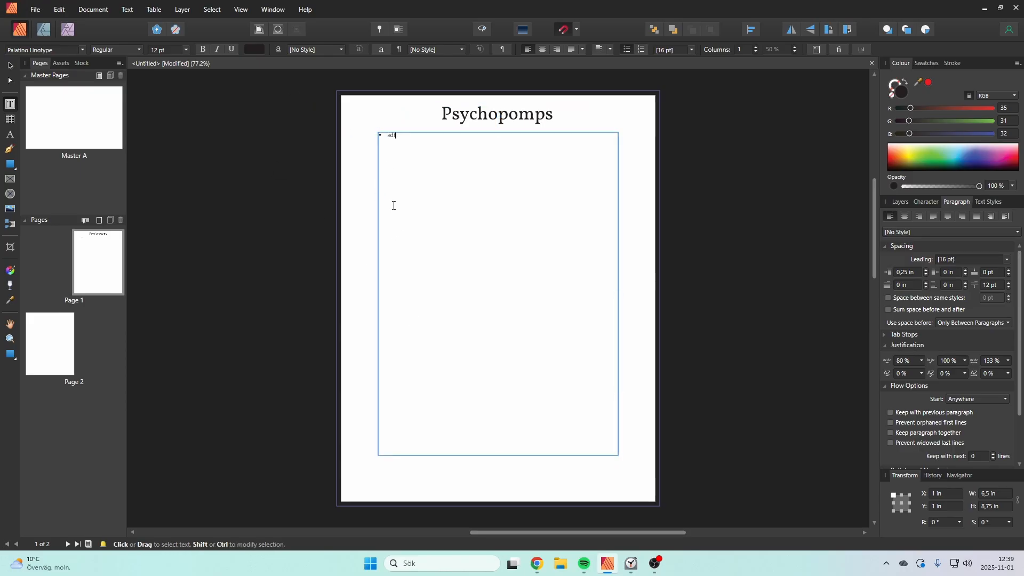
# Set the body text size to 16 pt and enter "Fantasy Game" as the first bullet.
pyautogui.click(187, 50)
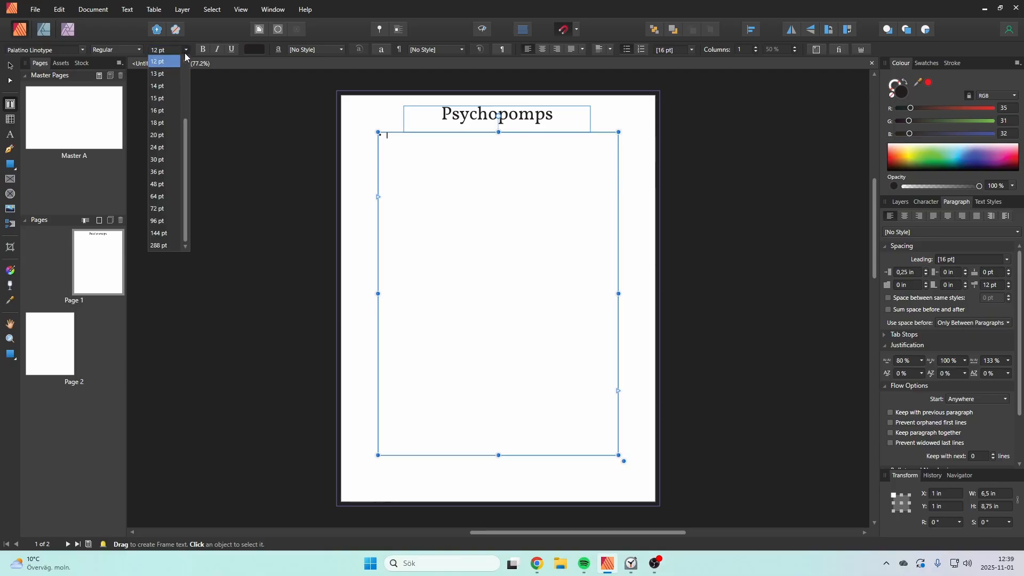
pyautogui.click(161, 110)
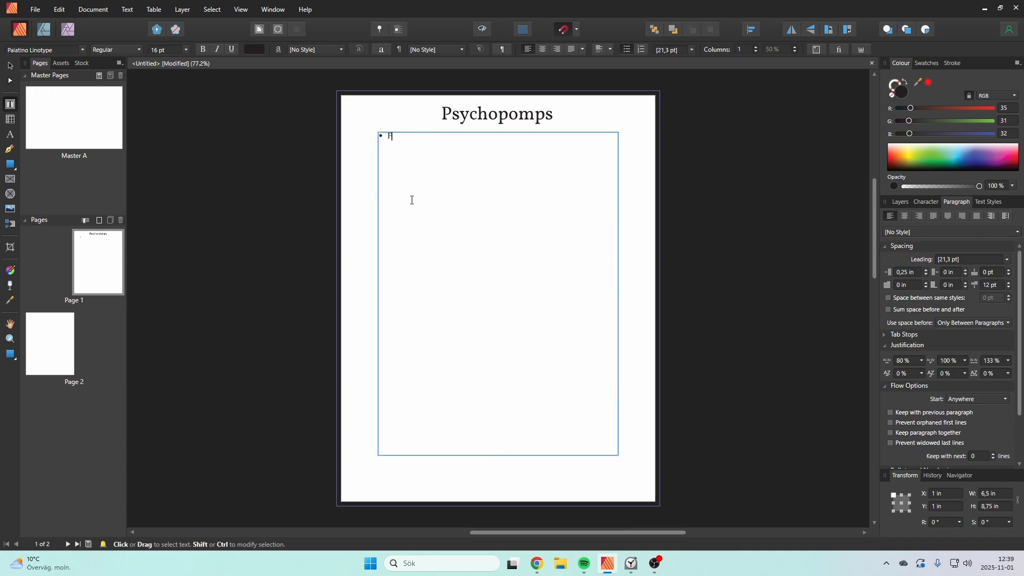
pyautogui.write('Fantasy ')
pyautogui.write('Game ')
# Add a second bullet reading "Mulitple Species (sorta like DND) Elves, Orcs, etc".
pyautogui.write('Muli')
pyautogui.write('tple Spec')
pyautogui.write('ies')
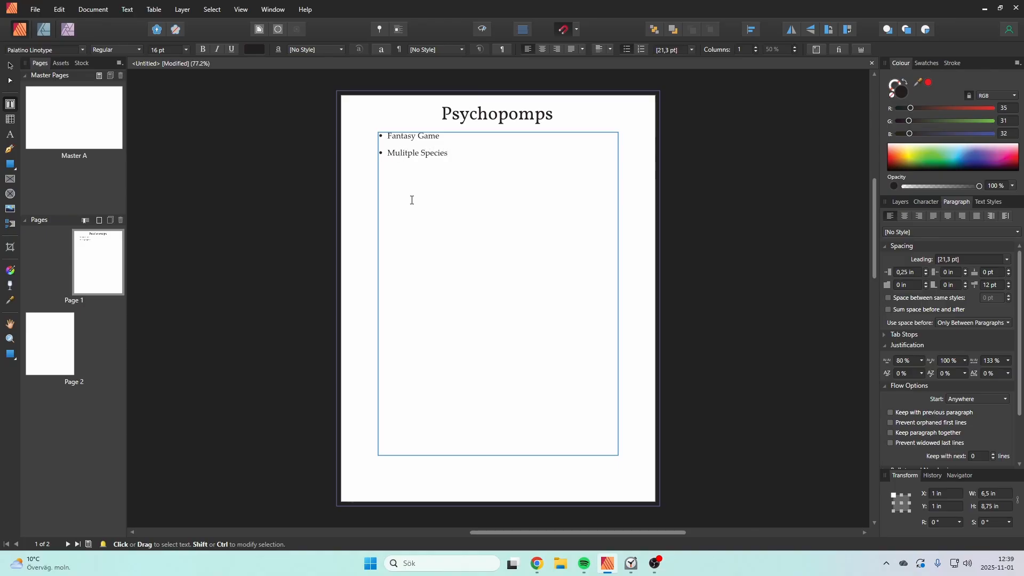
pyautogui.write(' (sorta like DND) Elve')
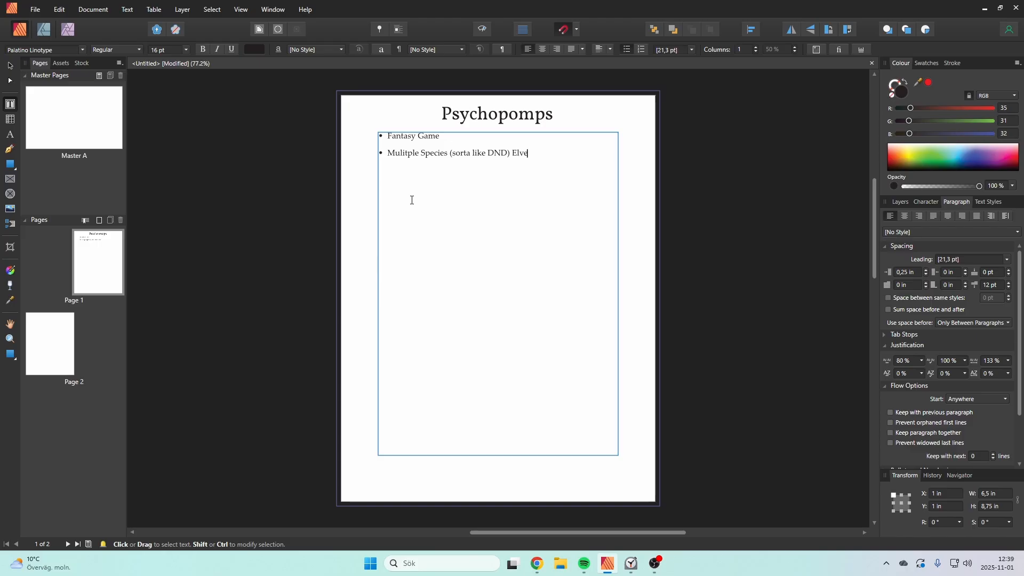
pyautogui.write('s, Orcs, etc')
# Add a third bullet reading "Travelling Mechanics (One Ring)".
pyautogui.write('Travell')
pyautogui.write('ing Mechna')
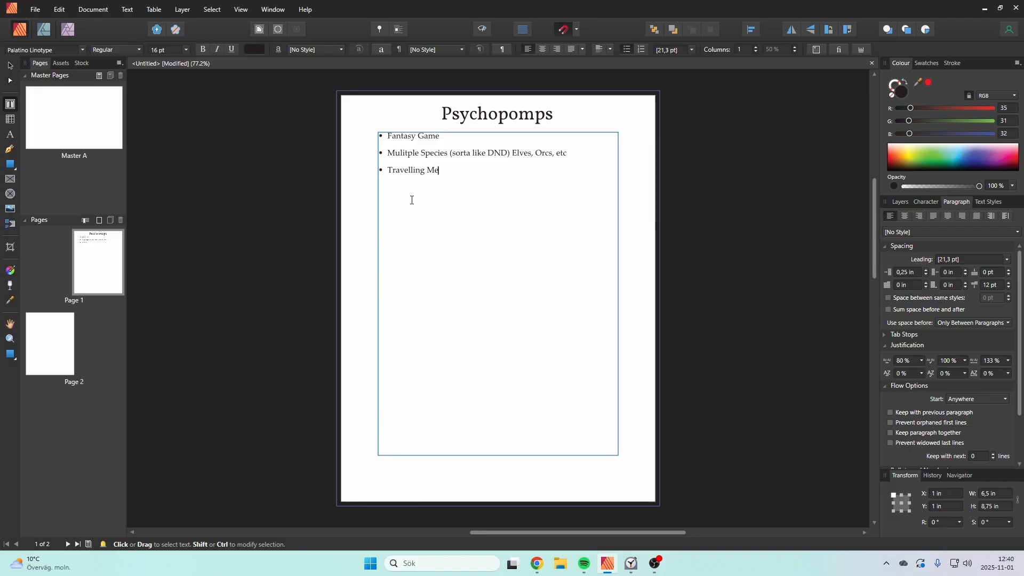
pyautogui.press('BackSpace')
pyautogui.press('BackSpace')
pyautogui.write('anics')
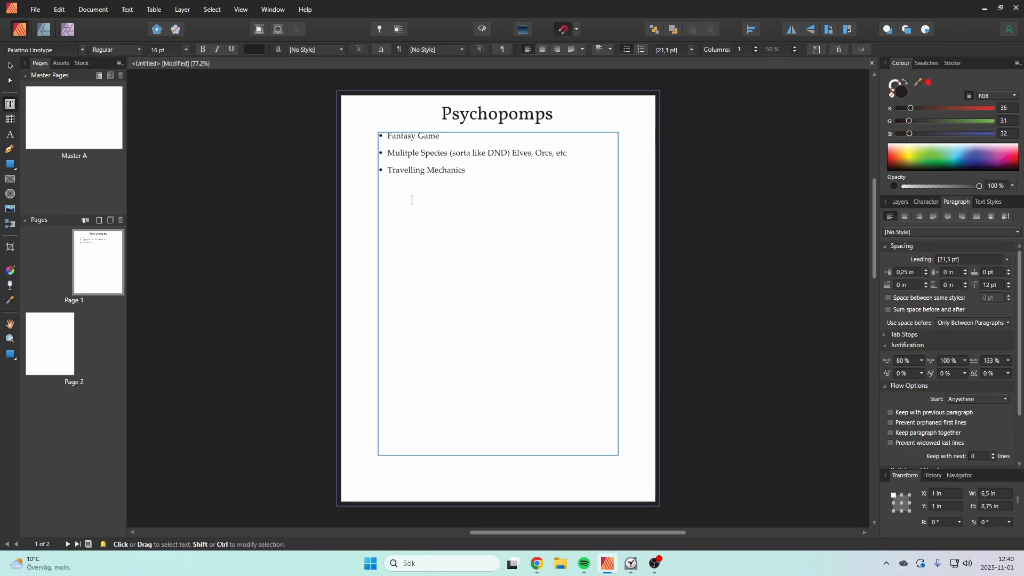
pyautogui.write('(')
pyautogui.write('One Ring)')
# Add a bullet reading "Cards (52 card deck) instead of Dice" below the travelling mechanics line.
pyautogui.write('Cards')
pyautogui.write(' (52 c')
pyautogui.write('ard decl=')
pyautogui.press('BackSpace')
pyautogui.press('BackSpace')
pyautogui.write('k)')
pyautogui.write('inste')
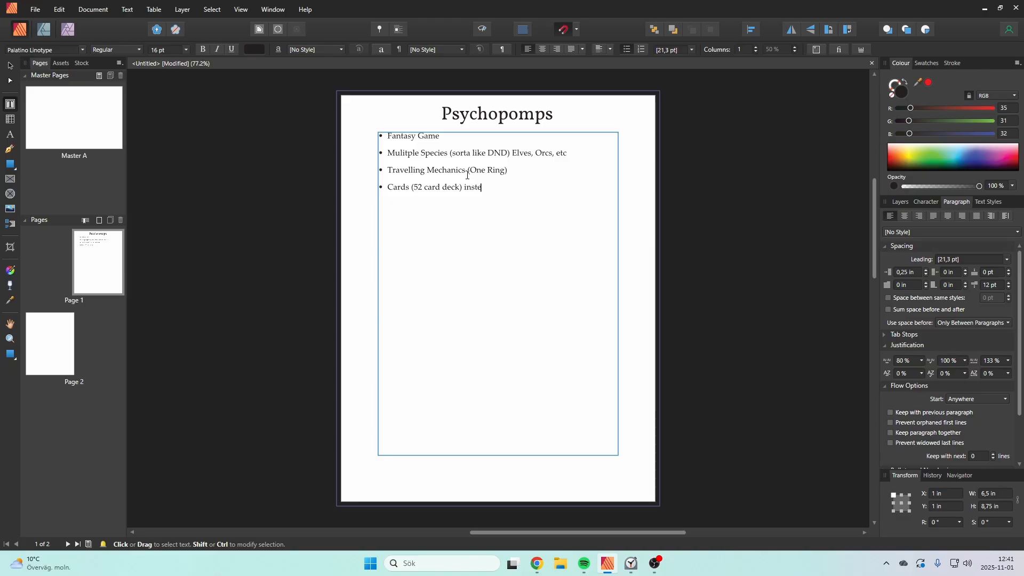
pyautogui.write('ad of Dice')
pyautogui.press('Escape')
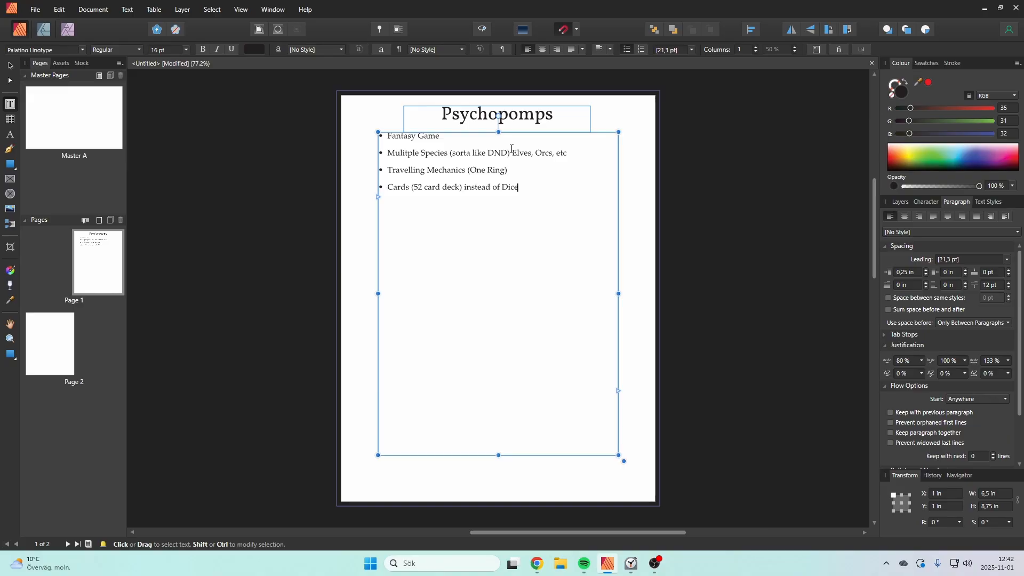
# Start a fifth bullet with the text "Medium Length Character".
pyautogui.press('Return')
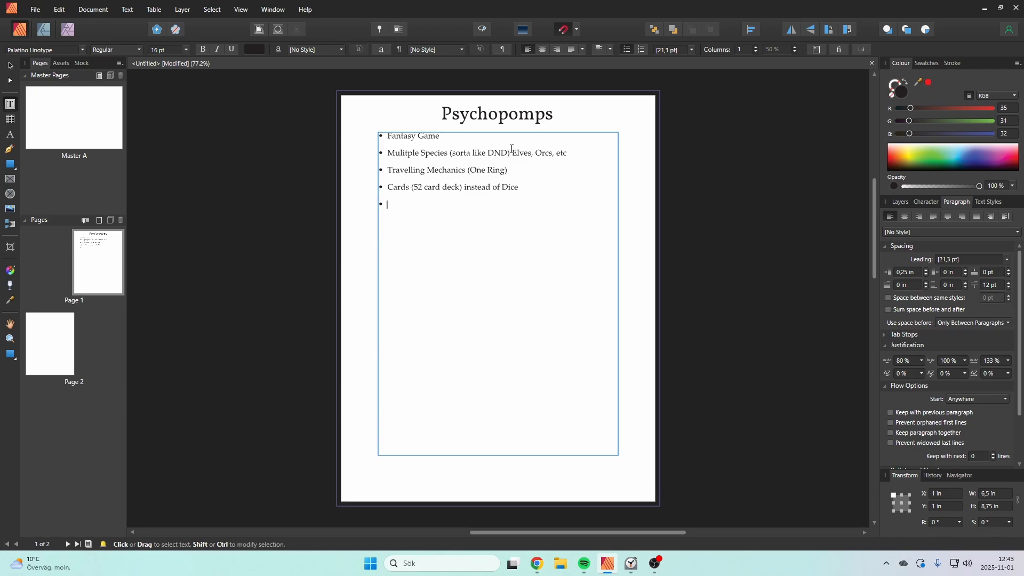
pyautogui.write('Medium Length Character')
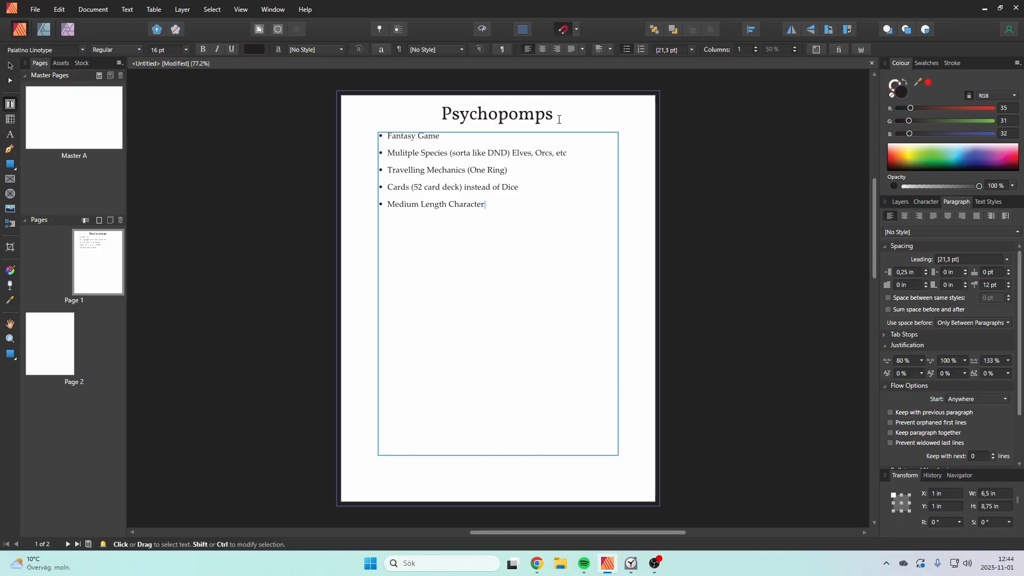
pyautogui.hotkey('shift', 'Left')
pyautogui.hotkey('shift', 'Left')
pyautogui.hotkey('shift', 'Left')
pyautogui.hotkey('shift', 'Left')
pyautogui.hotkey('shift', 'Left')
pyautogui.hotkey('shift', 'Left')
pyautogui.hotkey('shift', 'Left')
pyautogui.hotkey('shift', 'Left')
pyautogui.hotkey('shift', 'Left')
pyautogui.hotkey('shift', 'Left')
pyautogui.hotkey('shift', 'Left')
pyautogui.hotkey('shift', 'Left')
pyautogui.hotkey('shift', 'Left')
pyautogui.hotkey('shift', 'Left')
pyautogui.hotkey('shift', 'Left')
pyautogui.hotkey('shift', 'Left')
pyautogui.hotkey('shift', 'Left')
pyautogui.hotkey('shift', 'Left')
pyautogui.hotkey('shift', 'Left')
pyautogui.hotkey('shift', 'Left')
pyautogui.hotkey('shift', 'Left')
pyautogui.hotkey('shift', 'Left')
pyautogui.hotkey('shift', 'Left')
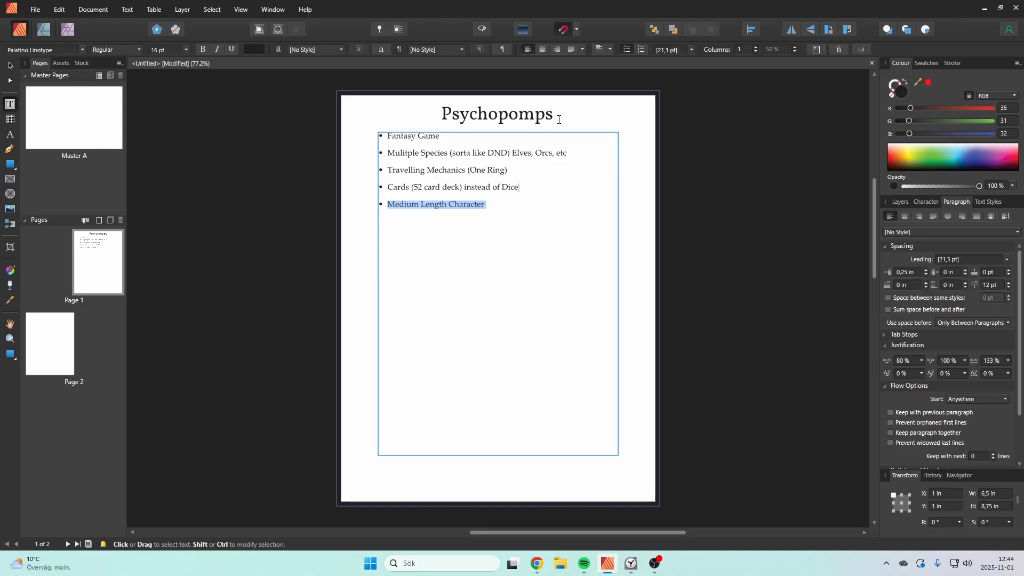
pyautogui.press('Right')
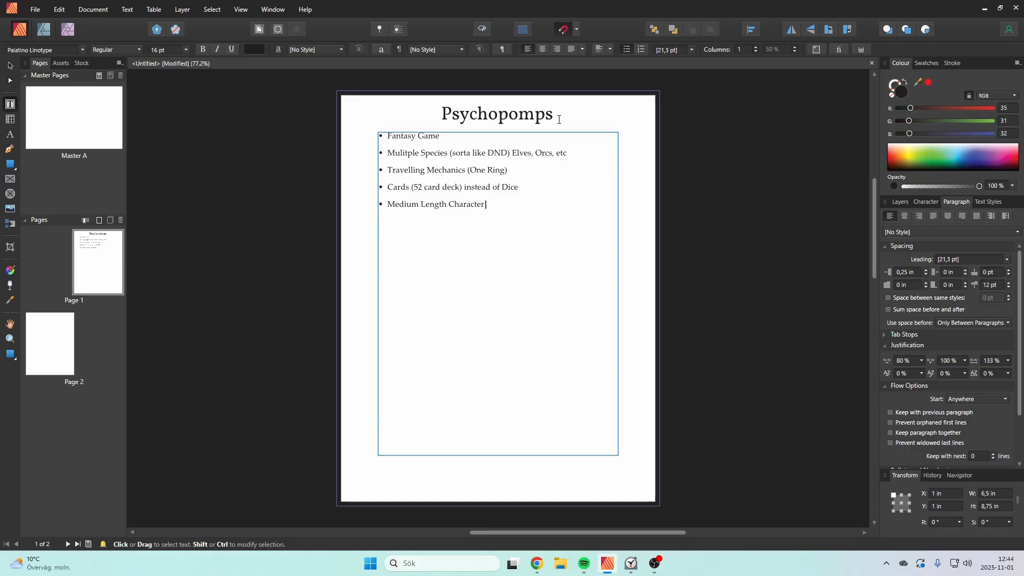
# Finish the fifth bullet with "Progression" and add a bullet reading "Multiple Afterlives (Pantheons)".
pyautogui.write('Progress')
pyautogui.write('ion')
pyautogui.write('Mult')
pyautogui.write('iple')
pyautogui.write(' After')
pyautogui.write('lives')
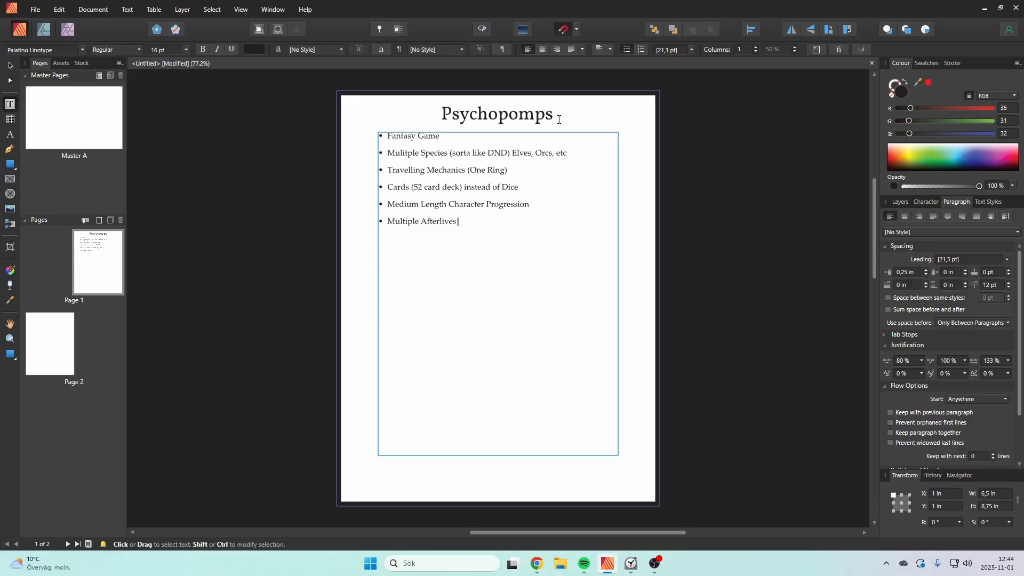
pyautogui.write(' (Pantheons)')
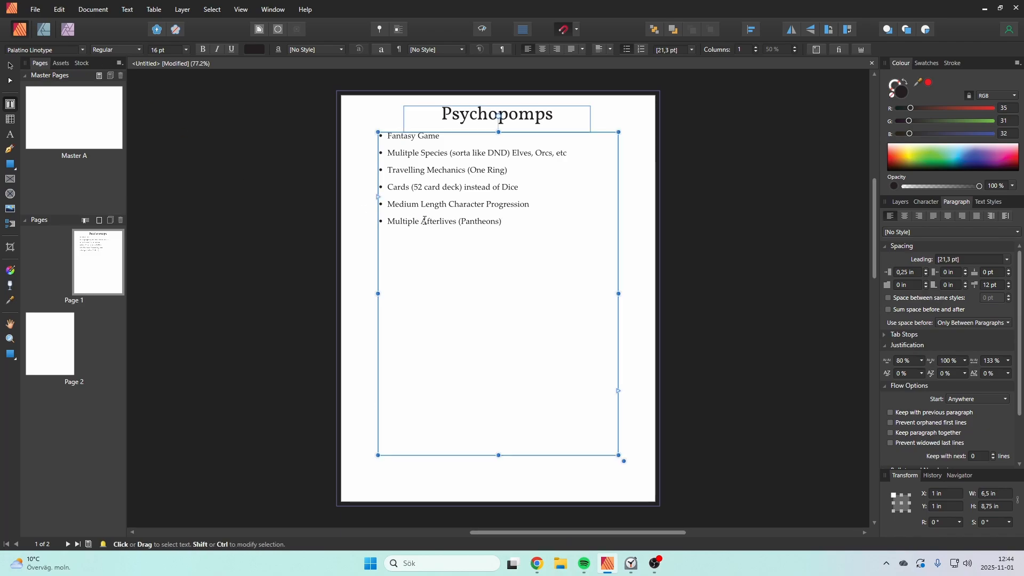
pyautogui.moveTo(421, 221); pyautogui.dragTo(442, 223)
pyautogui.click(442, 222)
pyautogui.press('End')
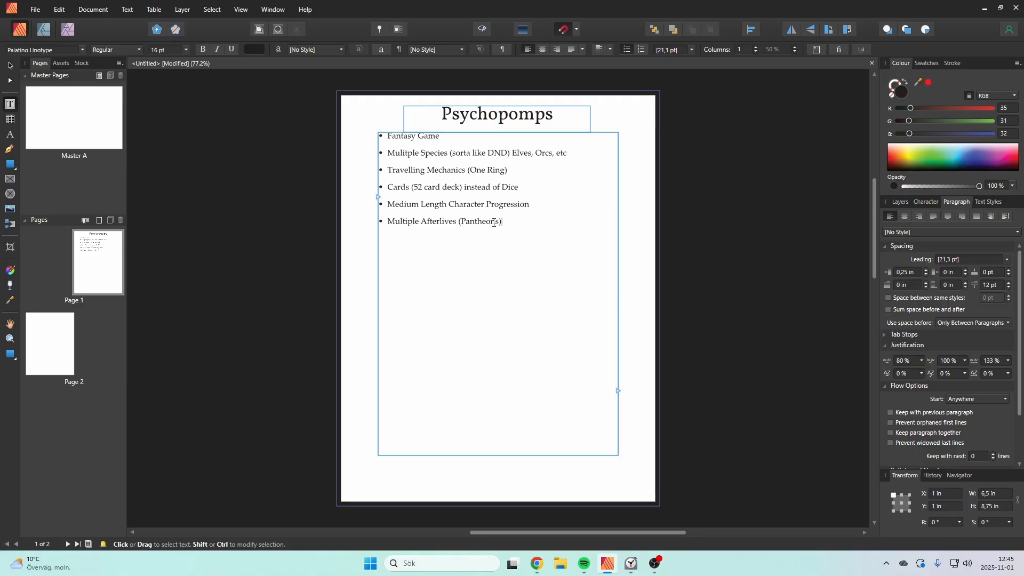
pyautogui.moveTo(501, 222); pyautogui.dragTo(387, 222)
pyautogui.click(430, 155)
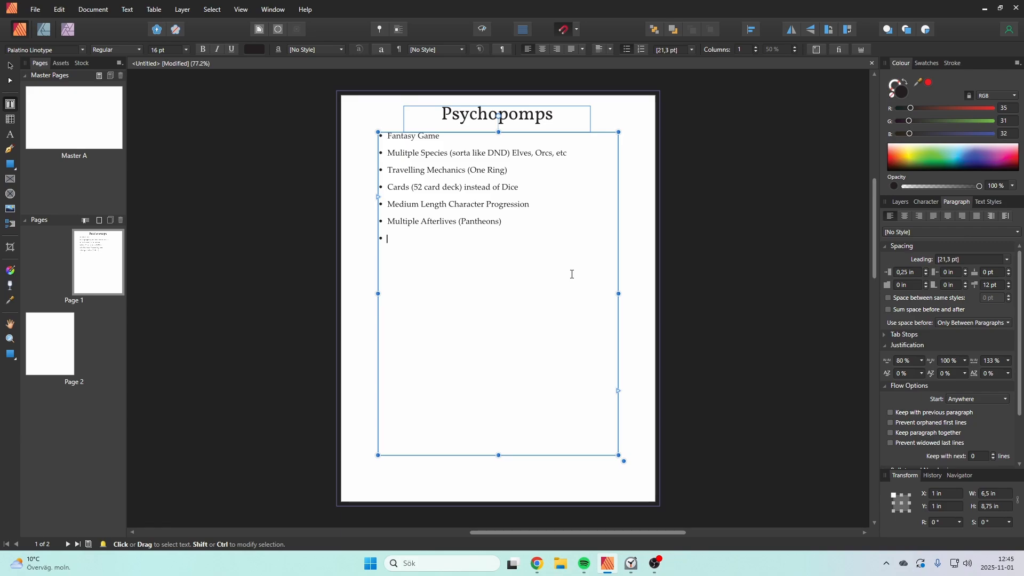
# Add a bullet reading "Skill List with progression maybe 1-5" below the afterlives line.
pyautogui.write('Skill List')
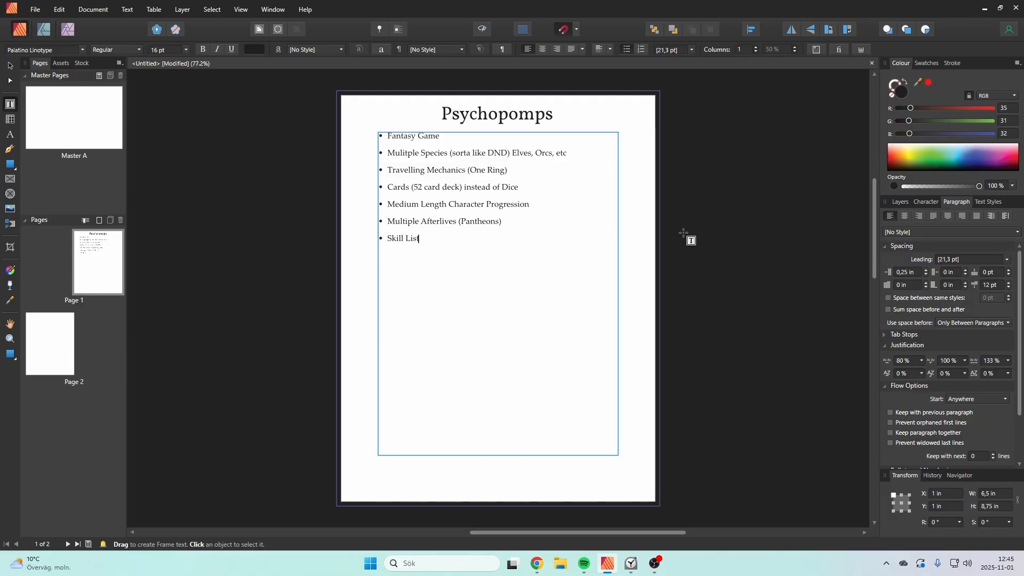
pyautogui.press('Escape')
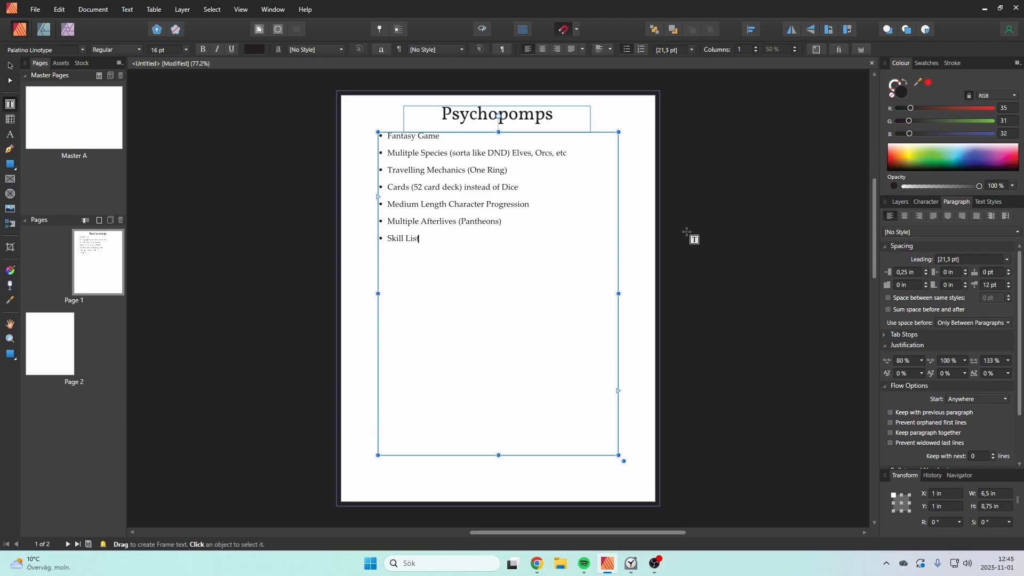
pyautogui.write('(')
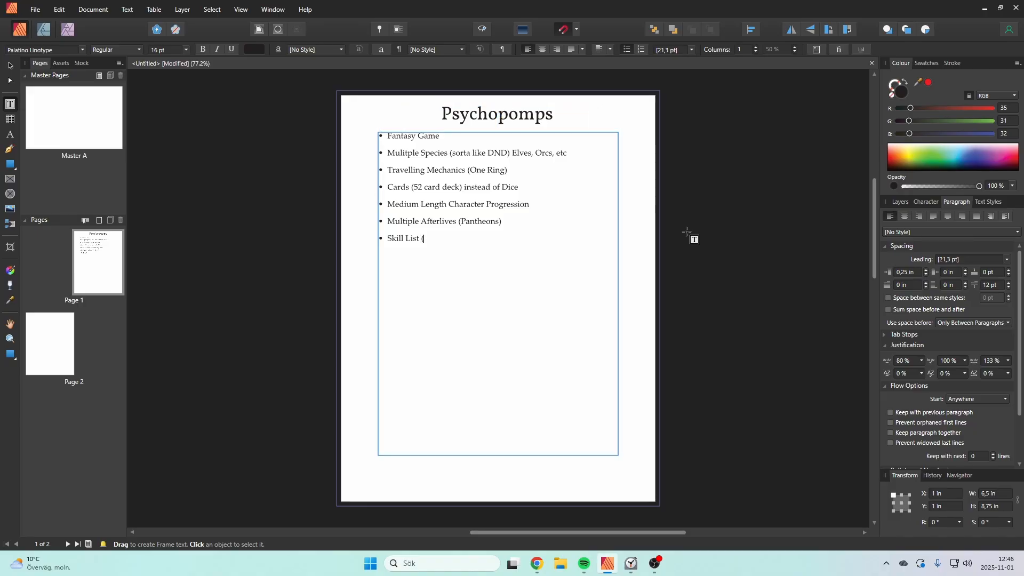
pyautogui.press('BackSpace')
pyautogui.press('BackSpace')
pyautogui.write('with')
pyautogui.write('progression')
pyautogui.write('maybe 1-5')
# Add a bullet reading "No Bestiary but Monster Creation Tool" below the skill list line.
pyautogui.press('Return')
pyautogui.write('No Bestiary')
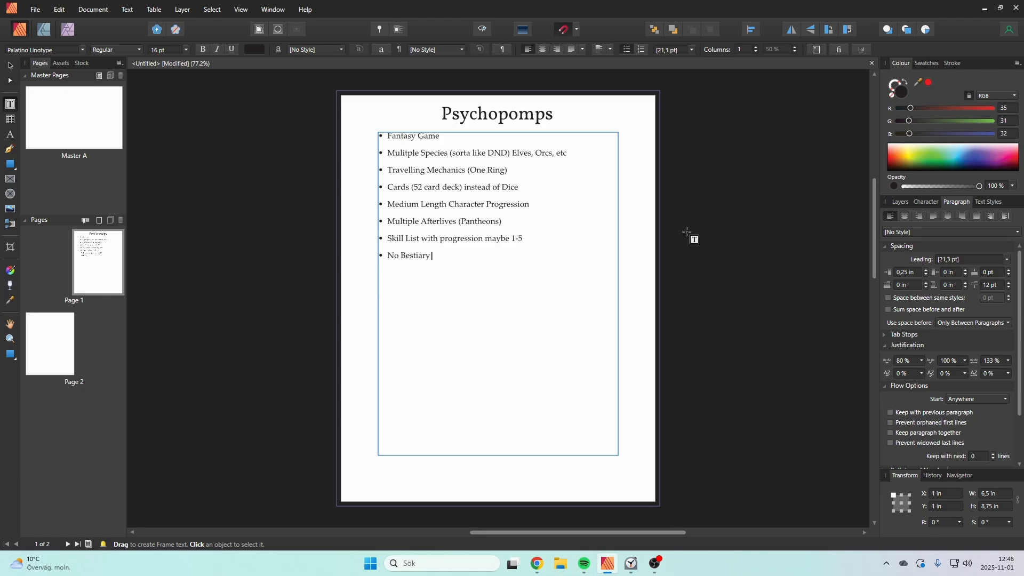
pyautogui.write(' but')
pyautogui.write(' Monster')
pyautogui.write(' Creat')
pyautogui.write('ion Tool')
# Add two bullets reading "Character Death, but how?" and "Health and Soul as resources".
pyautogui.write('Character D')
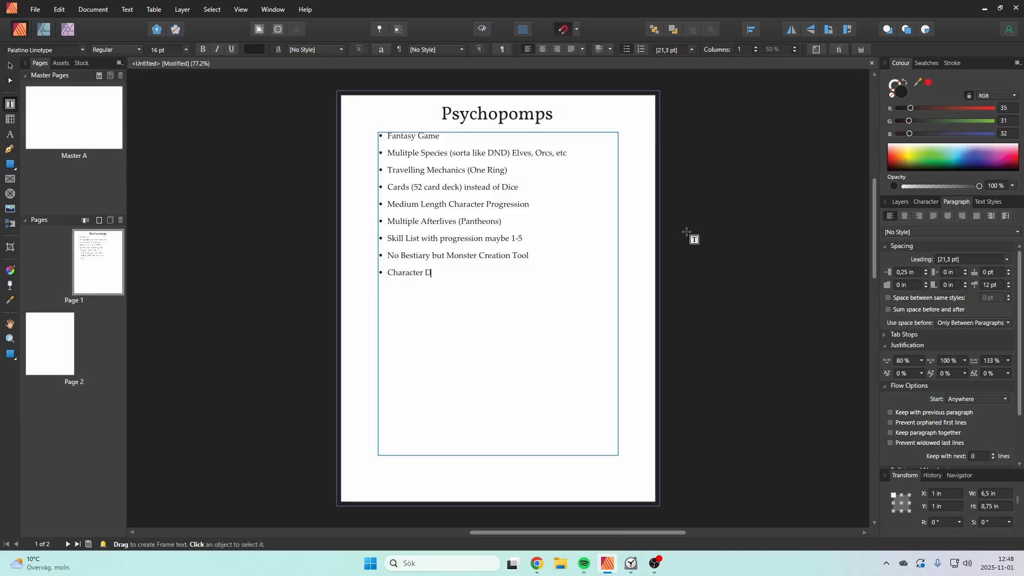
pyautogui.write('eath, but how?')
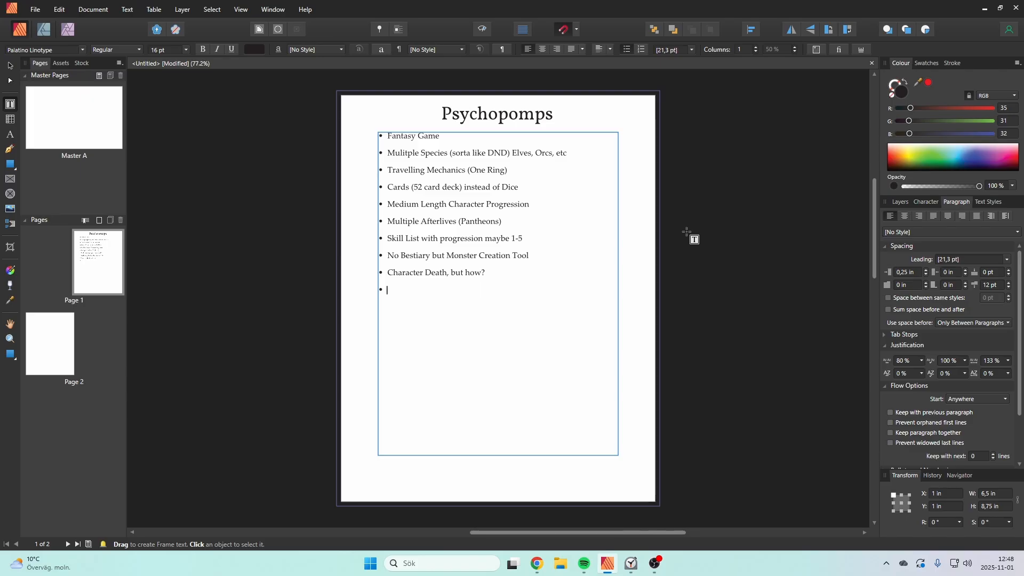
pyautogui.write('Health and Sou')
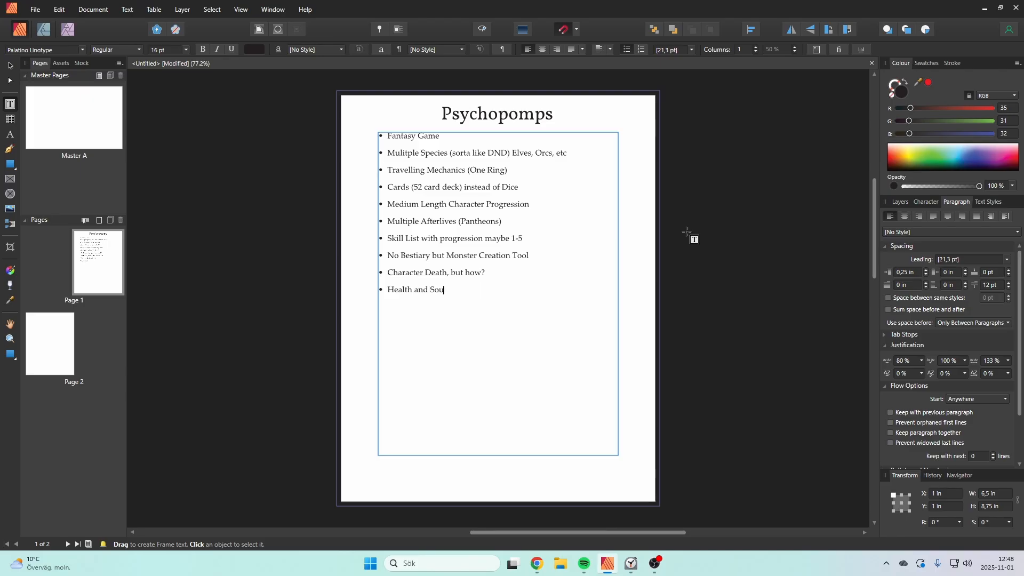
pyautogui.write('l as resources')
# Add a bullet reading "Sacrifice" at the end of the list.
pyautogui.write('S')
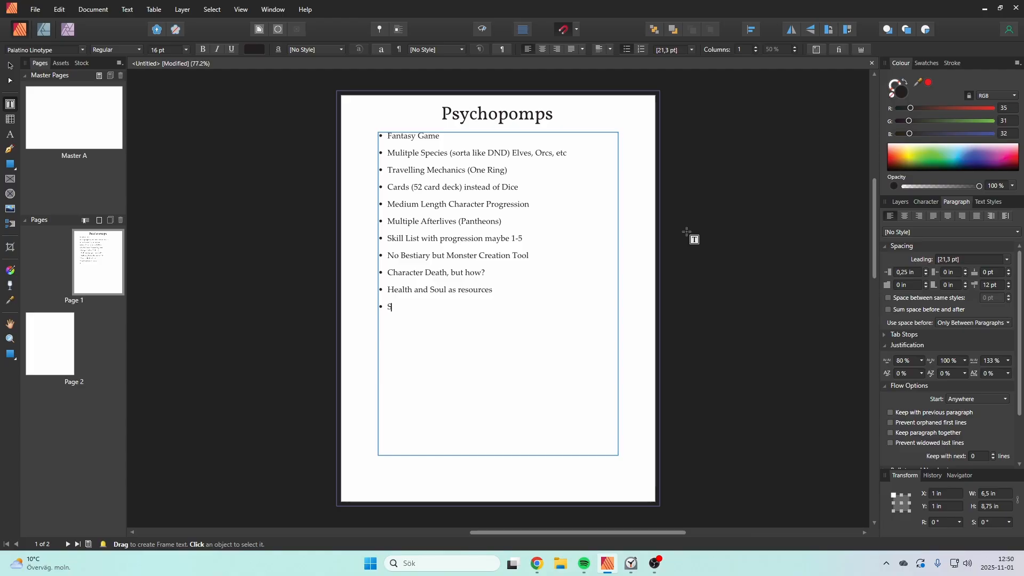
pyautogui.write('acrif')
pyautogui.press('BackSpace')
pyautogui.write('f')
pyautogui.press('BackSpace')
pyautogui.press('BackSpace')
pyautogui.press('BackSpace')
pyautogui.write('rif')
pyautogui.write('ce')
pyautogui.press('BackSpace')
pyautogui.press('BackSpace')
pyautogui.press('BackSpace')
pyautogui.press('BackSpace')
pyautogui.press('BackSpace')
pyautogui.write('efice')
pyautogui.press('BackSpace')
pyautogui.press('BackSpace')
pyautogui.press('BackSpace')
pyautogui.press('BackSpace')
pyautogui.press('BackSpace')
pyautogui.write('ifice')
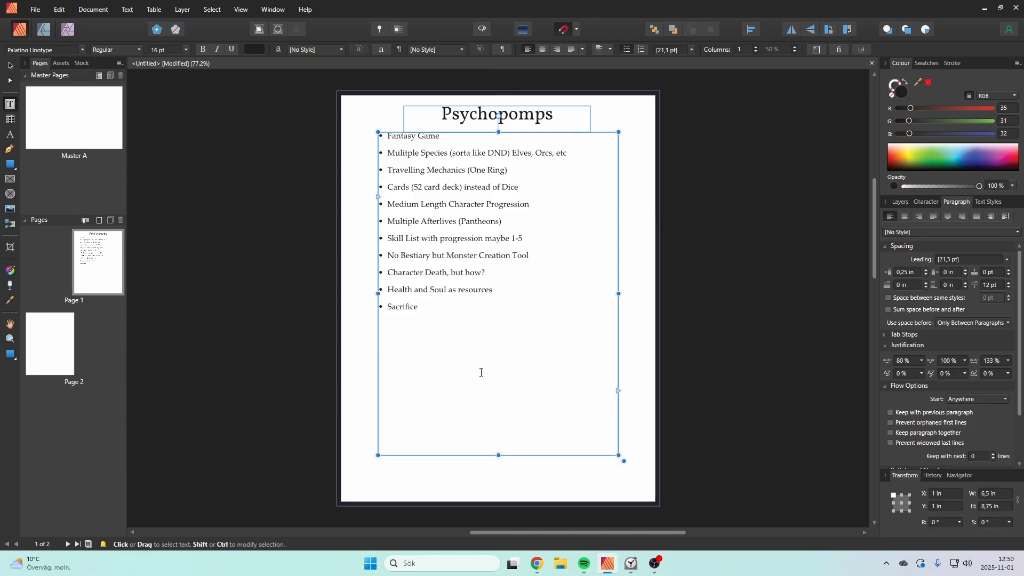
pyautogui.moveTo(480, 370); pyautogui.dragTo(375, 128)
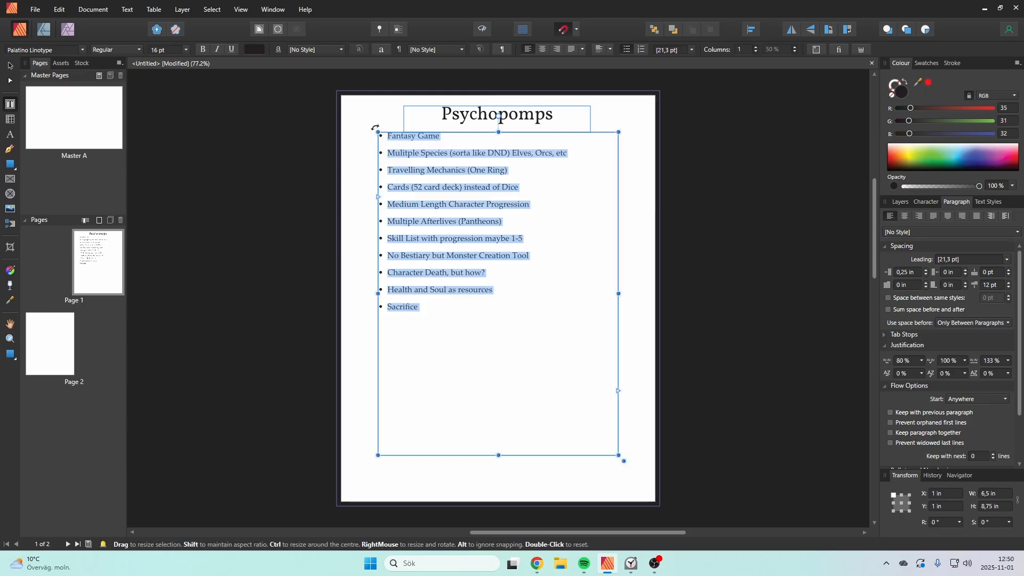
pyautogui.rightClick(435, 154)
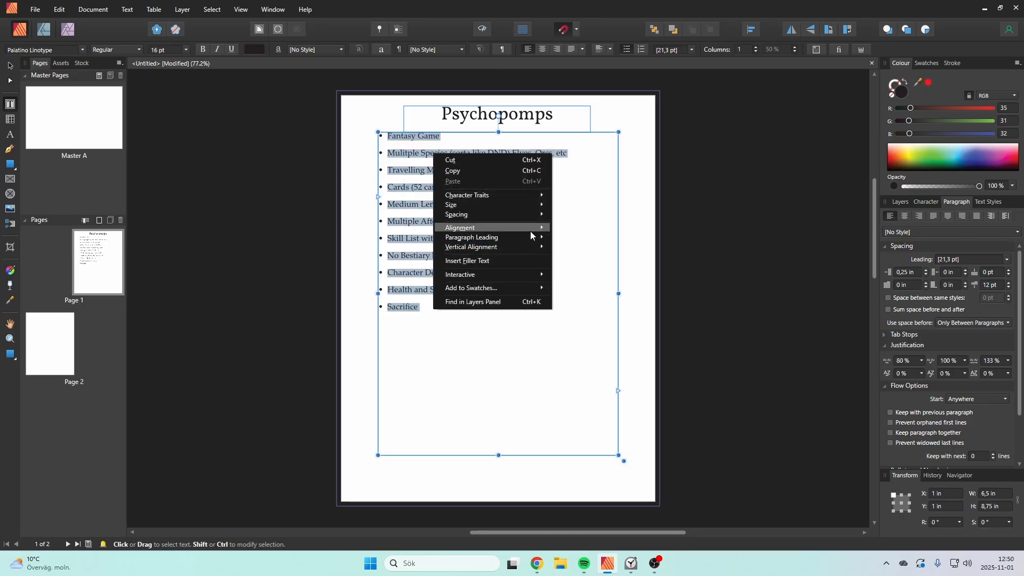
pyautogui.click(559, 347)
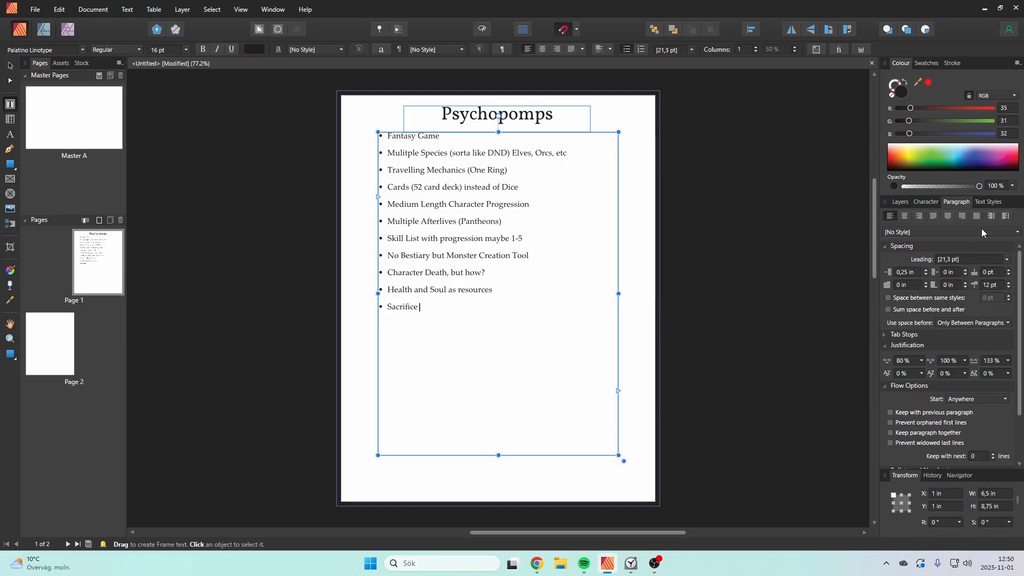
pyautogui.click(988, 202)
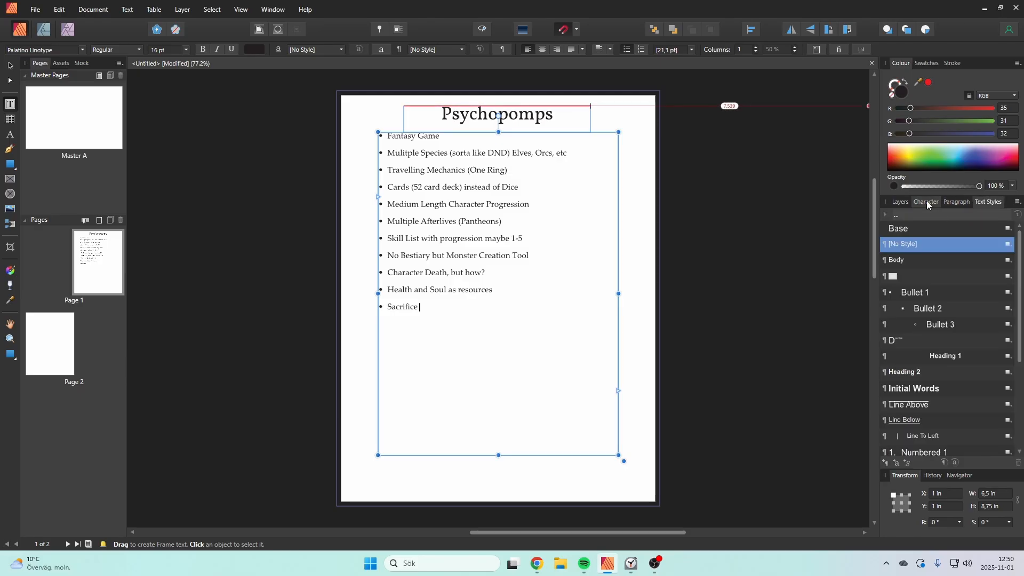
pyautogui.click(926, 202)
pyautogui.click(900, 202)
pyautogui.click(957, 202)
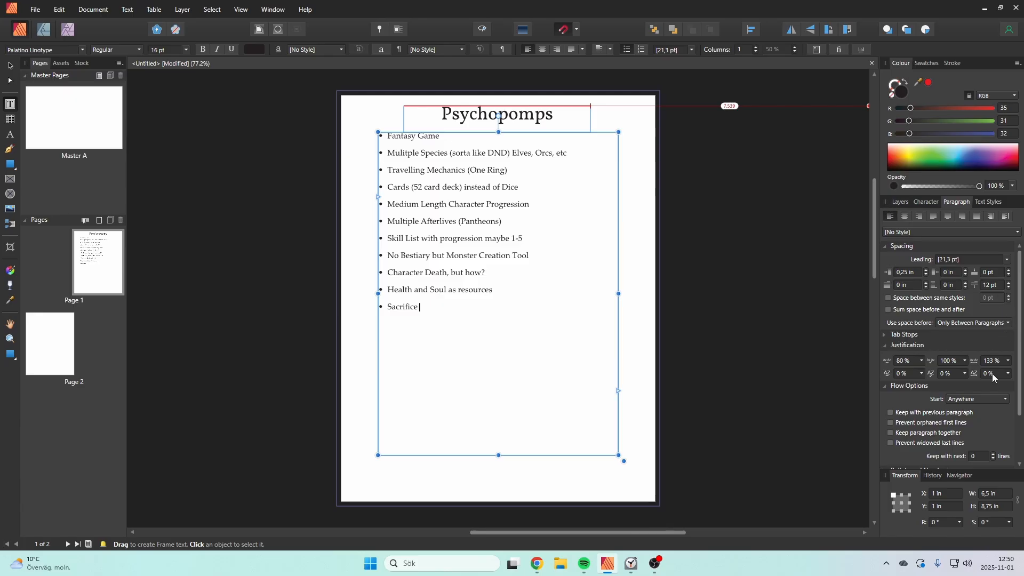
pyautogui.scroll(-2, 955, 374)
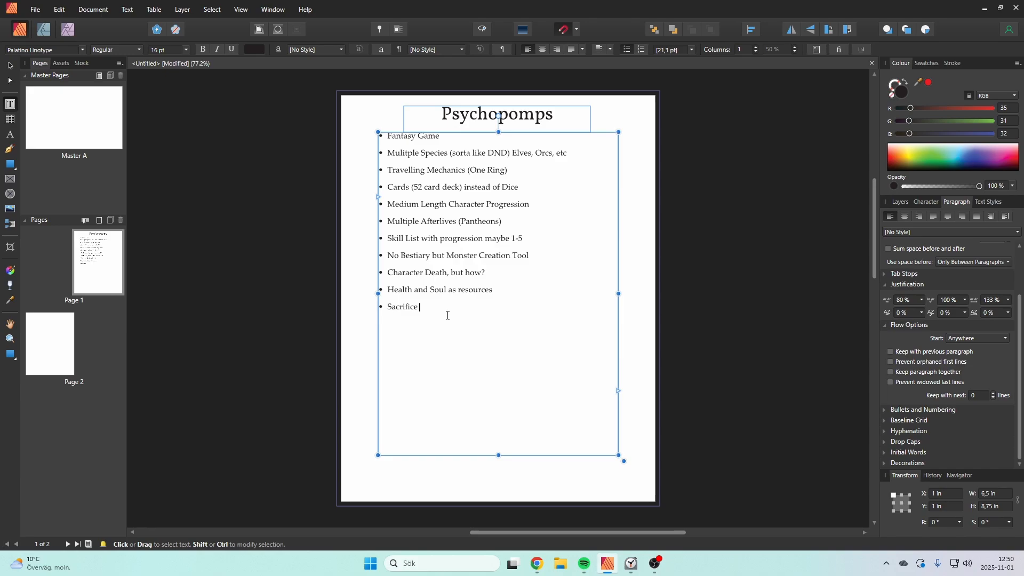
# Extend the last bullet to read "Sacrifice mechanics, permanently reduce soul for cool stuff".
pyautogui.write('mecha')
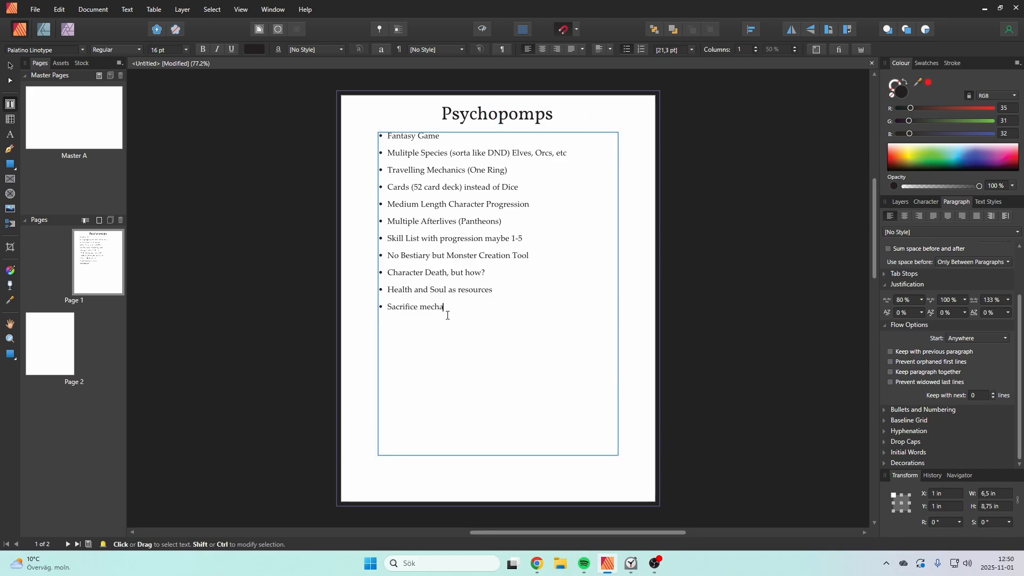
pyautogui.write('nics')
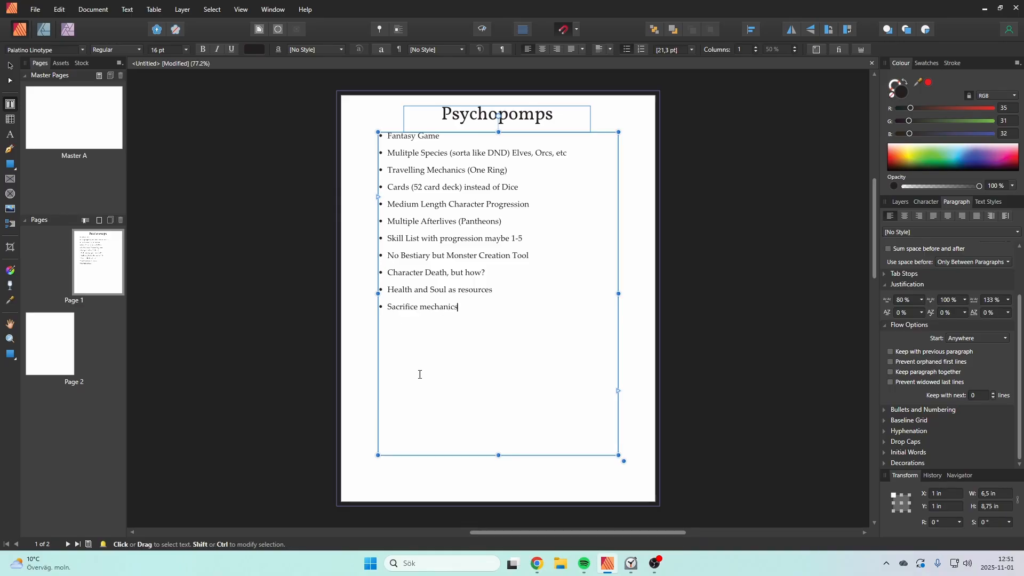
pyautogui.click(437, 289)
pyautogui.moveTo(447, 289); pyautogui.dragTo(430, 290)
pyautogui.click(470, 306)
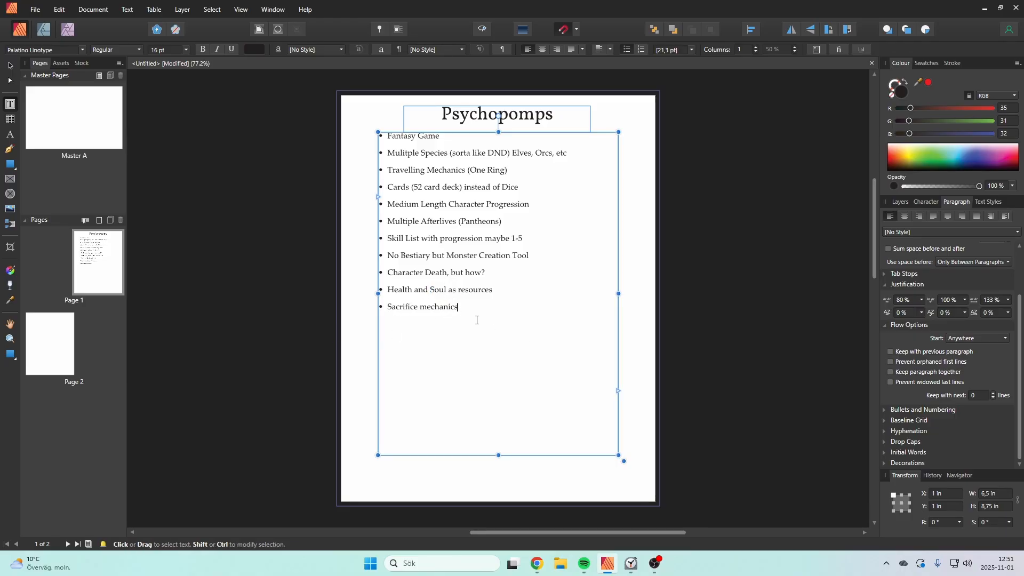
pyautogui.write(', perman')
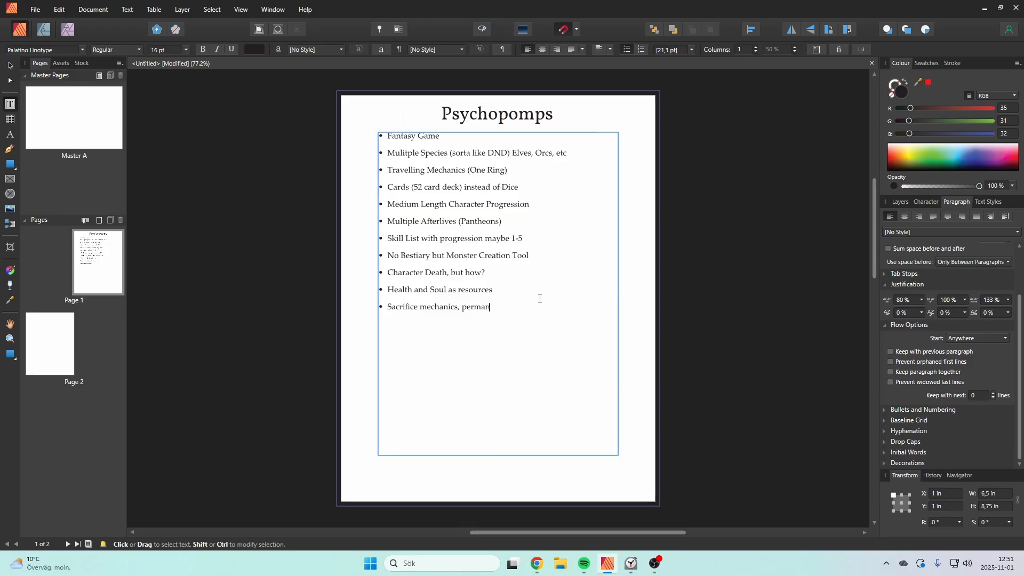
pyautogui.write('ently reduce soul for cool stuff')
pyautogui.press('Escape')
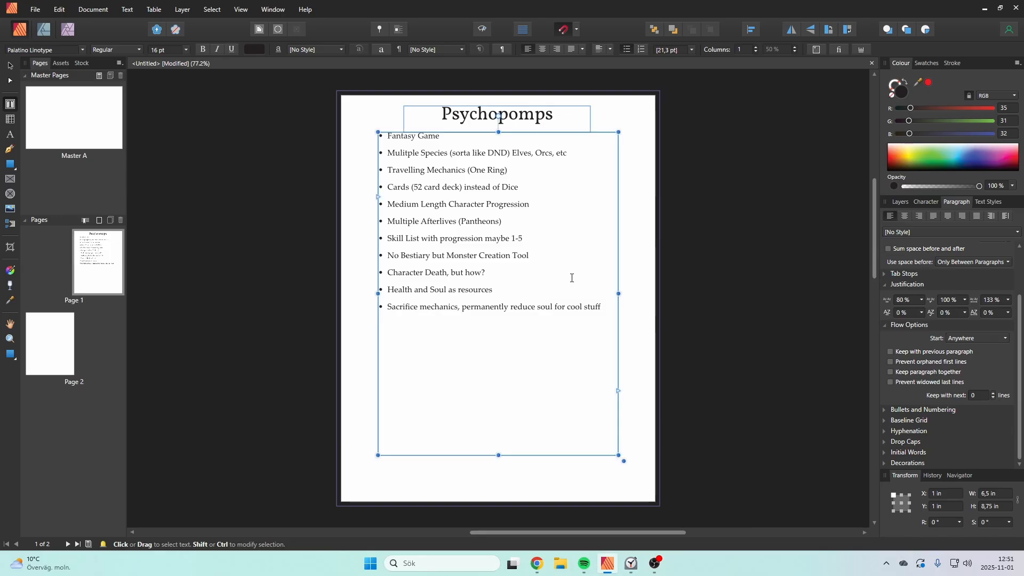
# Change the ending of the Character Death bullet so it reads "Character Death, if you die lose soul and respawn".
pyautogui.moveTo(507, 272); pyautogui.dragTo(456, 273)
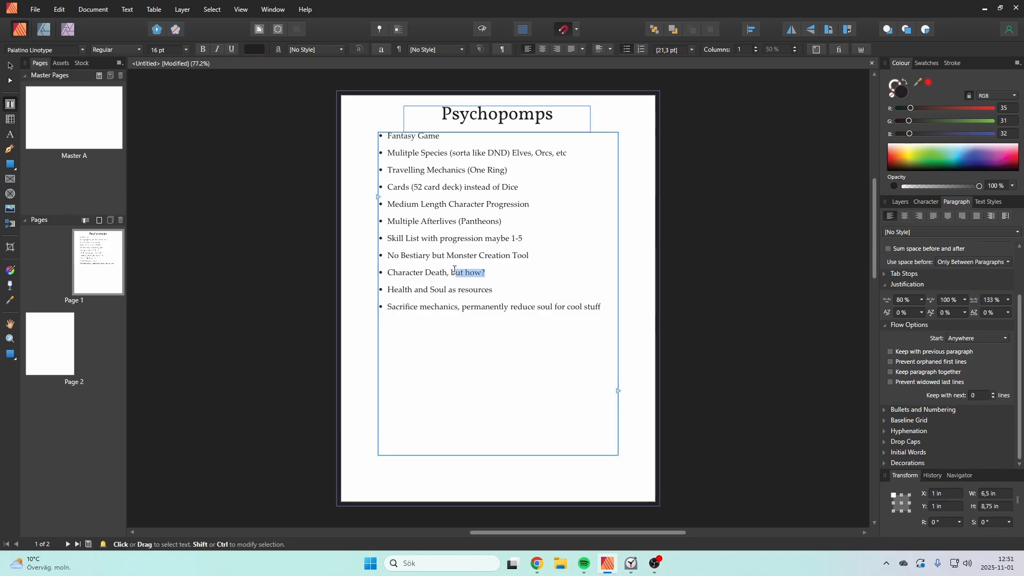
pyautogui.press('BackSpace')
pyautogui.press('BackSpace')
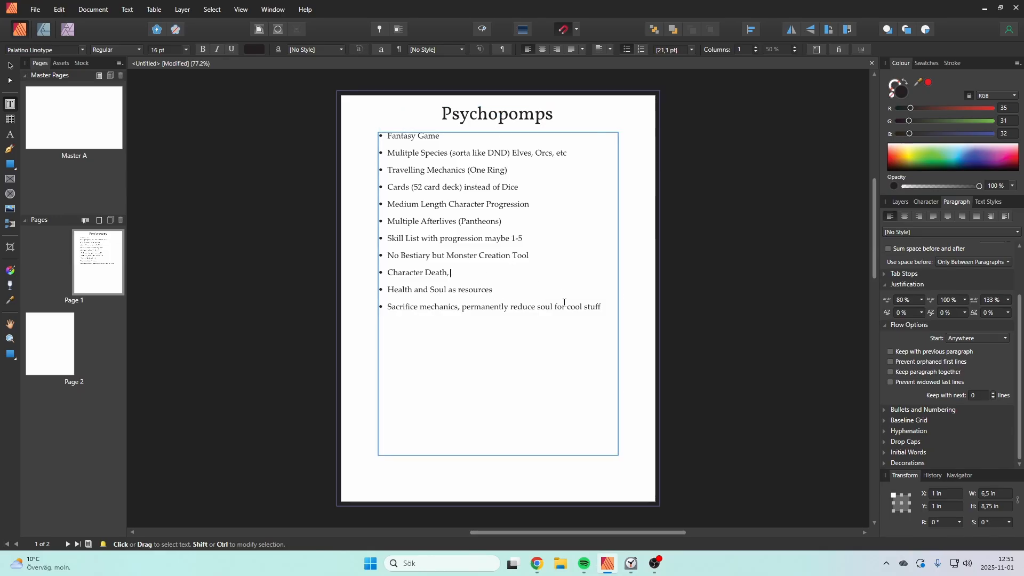
pyautogui.write('if you die lose')
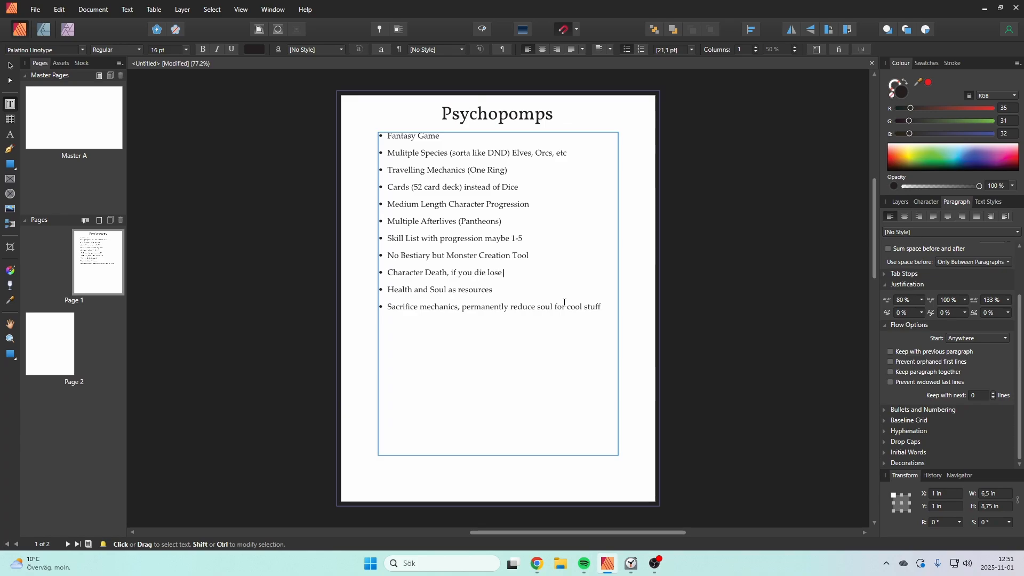
pyautogui.write(' soul and respawn')
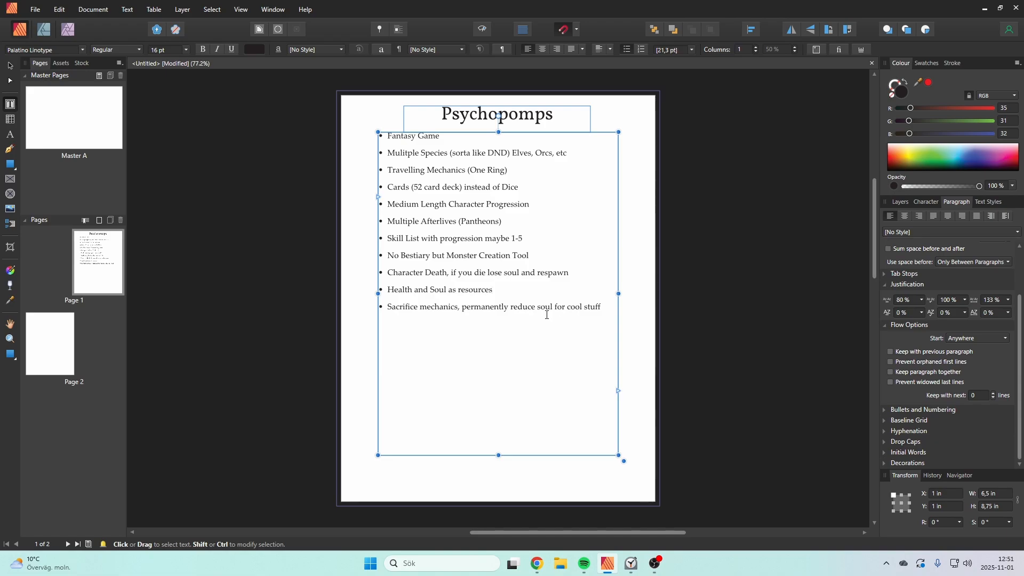
# Extend the health and soul bullet to read "Health and Soul as resources static 100/100".
pyautogui.write('wi')
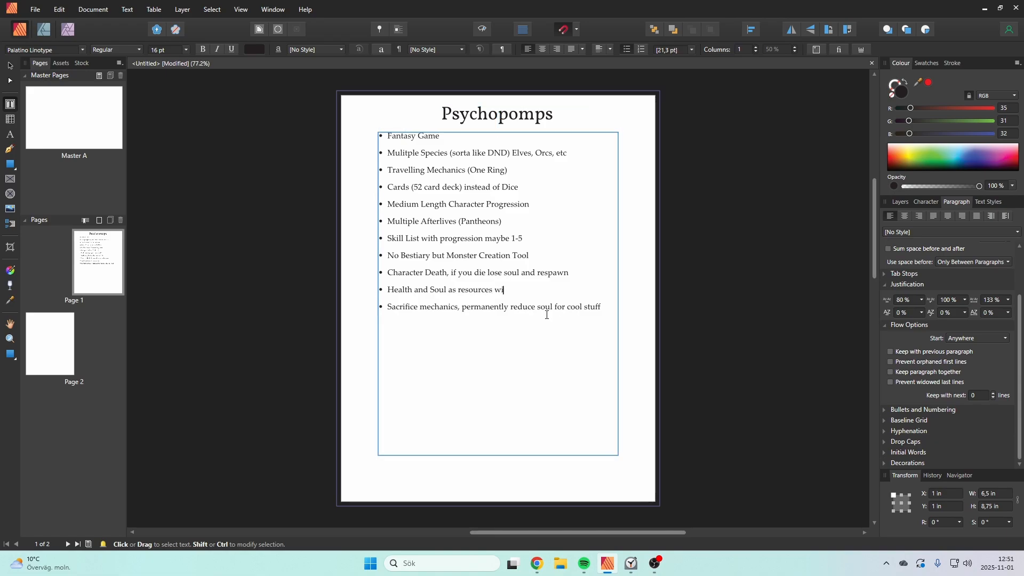
pyautogui.press('BackSpace')
pyautogui.press('BackSpace')
pyautogui.write('static 100&1')
pyautogui.press('BackSpace')
pyautogui.press('BackSpace')
pyautogui.press('BackSpace')
pyautogui.write('0/100')
pyautogui.press('Escape')
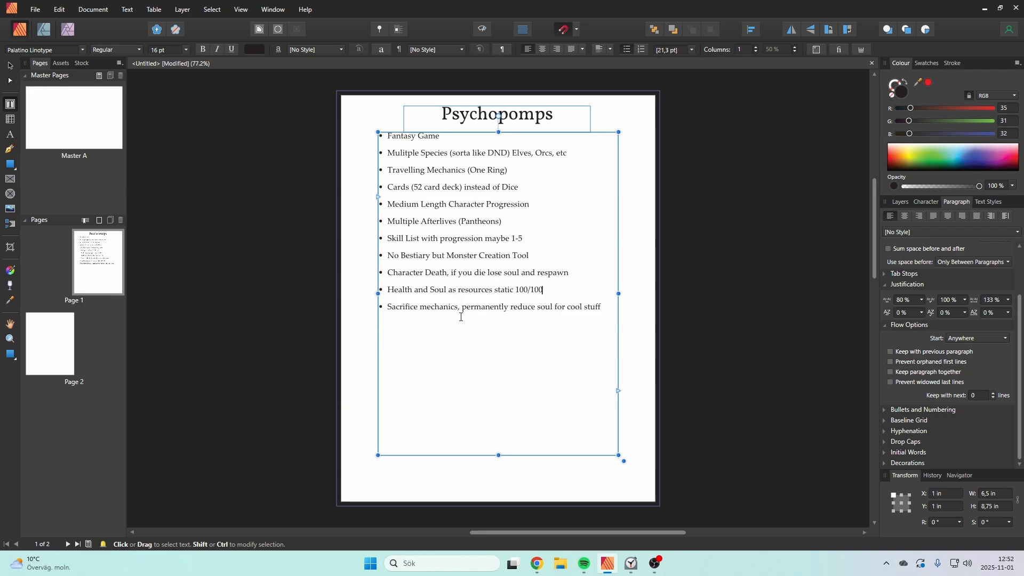
pyautogui.click(457, 314)
pyautogui.moveTo(404, 309); pyautogui.dragTo(428, 308)
pyautogui.click(409, 308)
pyautogui.moveTo(544, 291); pyautogui.dragTo(530, 290)
pyautogui.click(554, 321)
pyautogui.click(528, 306)
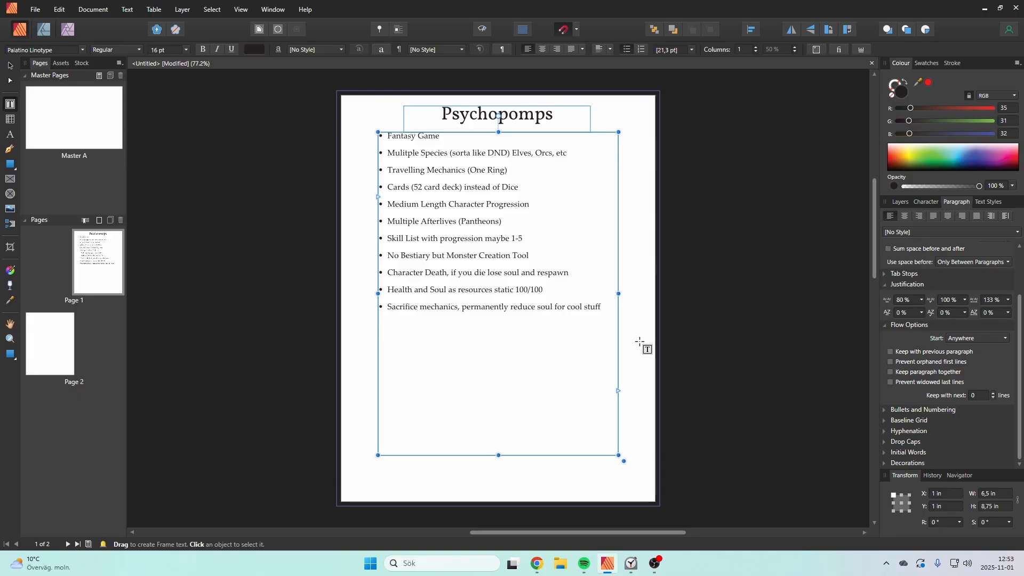
# Add a bullet at the end of the list reading "Character Archetypes? Healers? Tanks? Class Roles?".
pyautogui.press('Return')
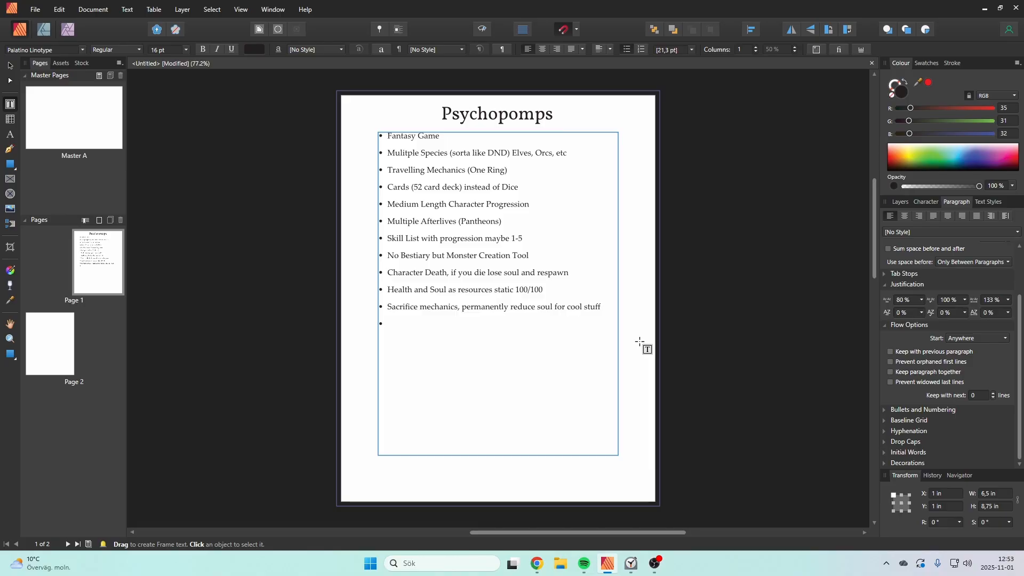
pyautogui.write('Character Archetypes?')
pyautogui.write('Healers')
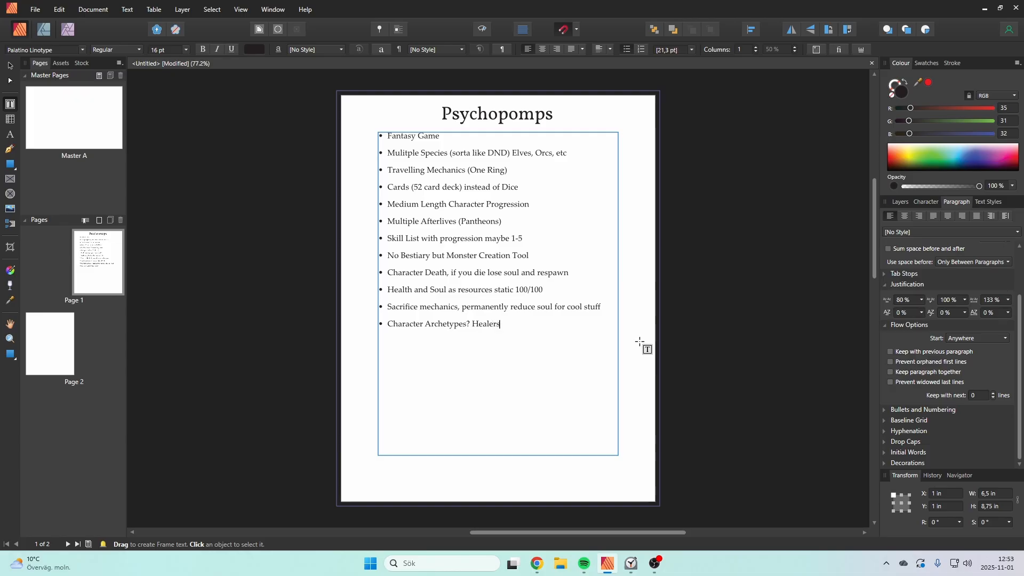
pyautogui.write('? Tanks=')
pyautogui.write(' Class Roles')
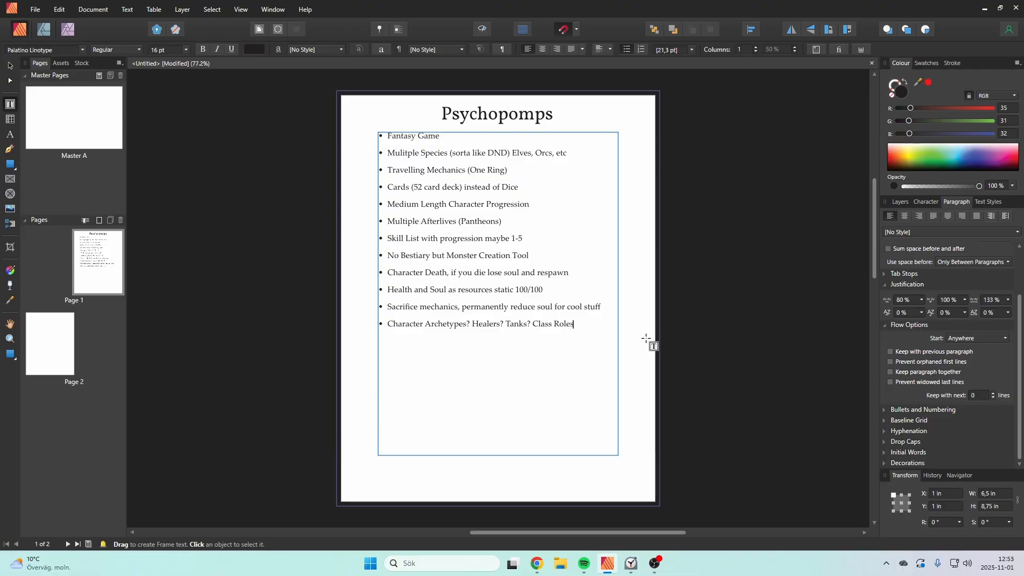
pyautogui.write('?')
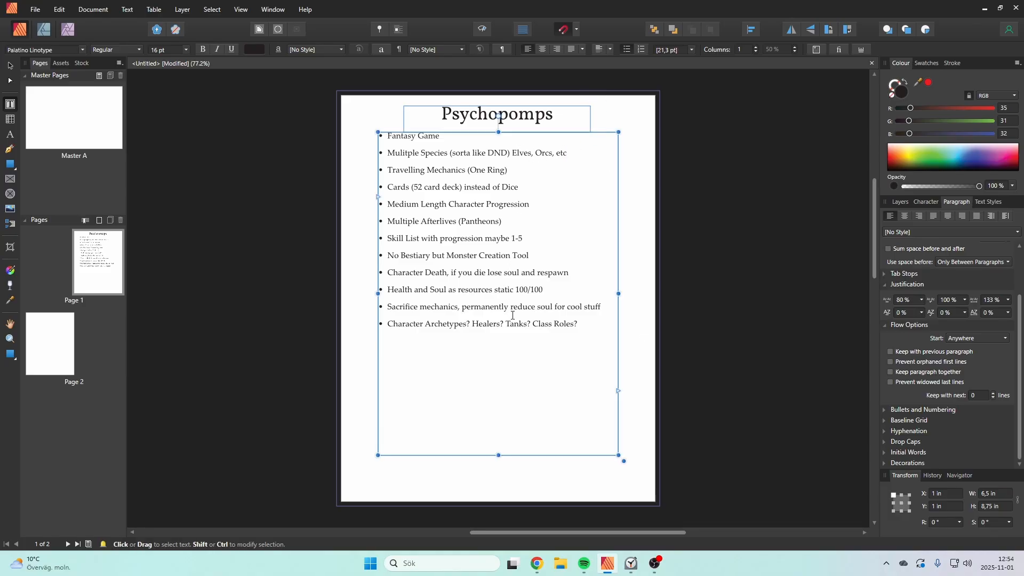
pyautogui.click(497, 326)
pyautogui.moveTo(472, 325); pyautogui.dragTo(505, 324)
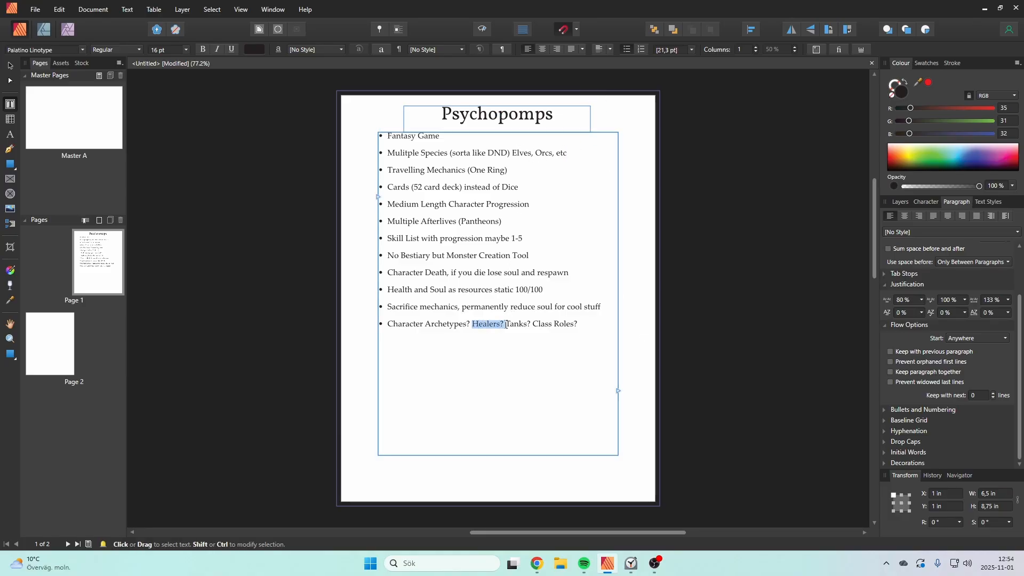
pyautogui.click(506, 324)
pyautogui.doubleClick(501, 324)
pyautogui.click(518, 272)
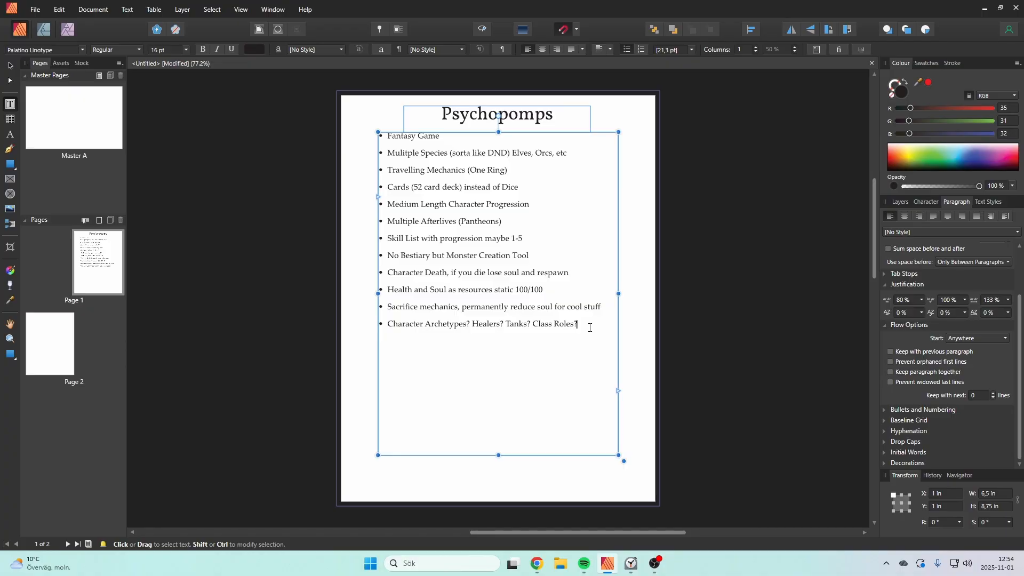
# Add a bullet below the archetypes line reading "Split Abilities into Pantheon Abilities and God Abilities".
pyautogui.press('Return')
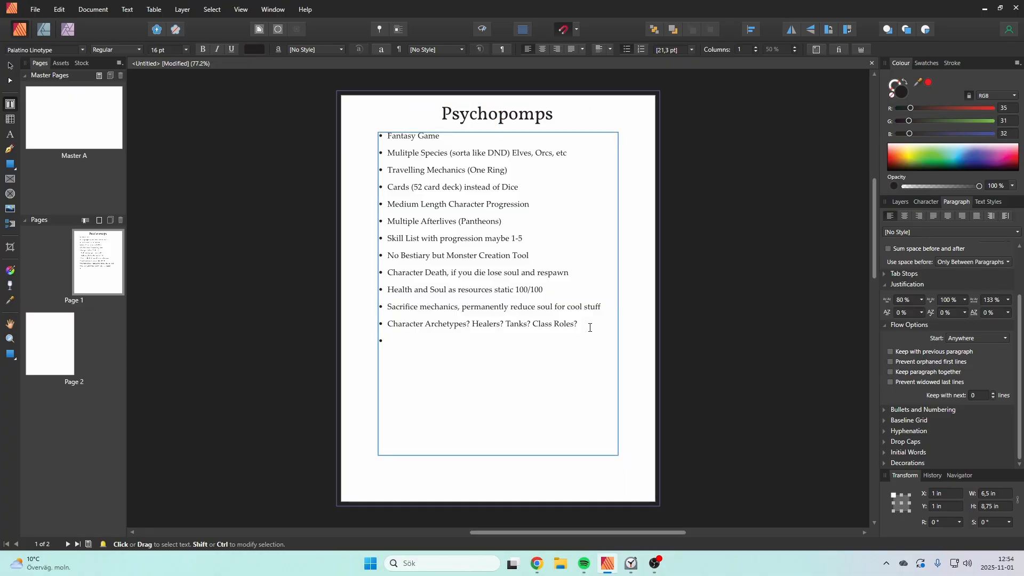
pyautogui.write('Split Abilities into Pantheon Abilities an')
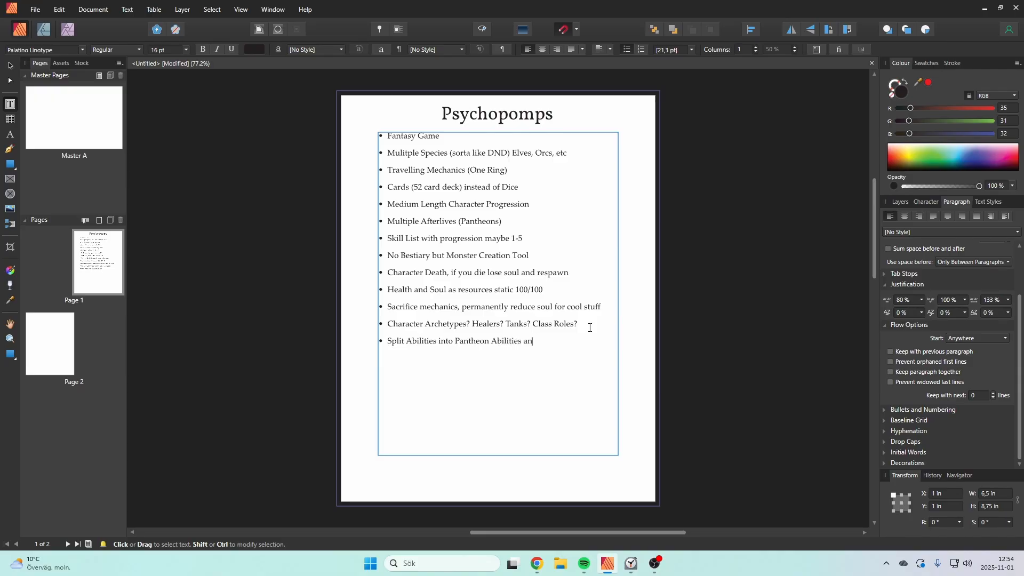
pyautogui.write('d God')
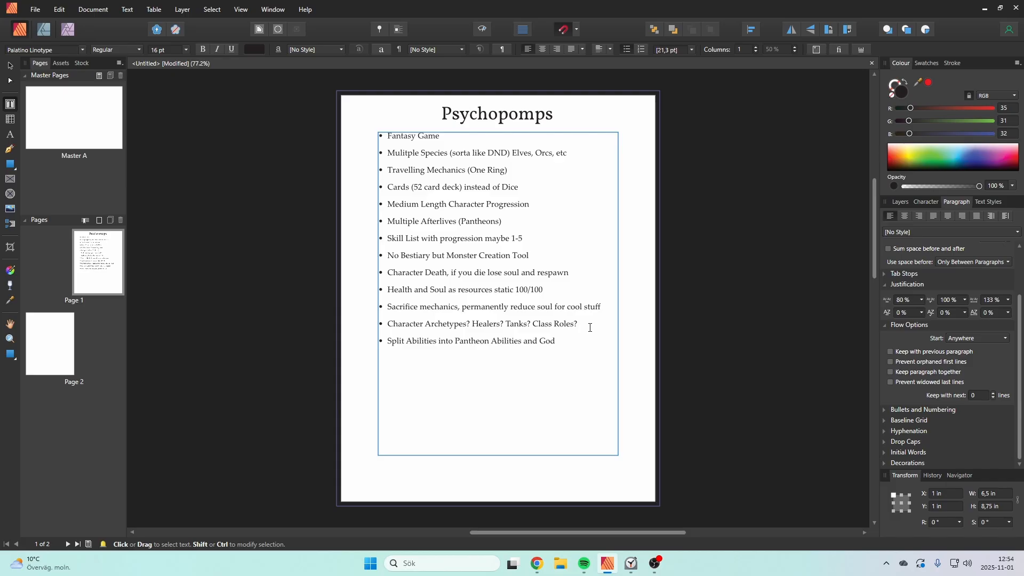
pyautogui.write('/Afterlife')
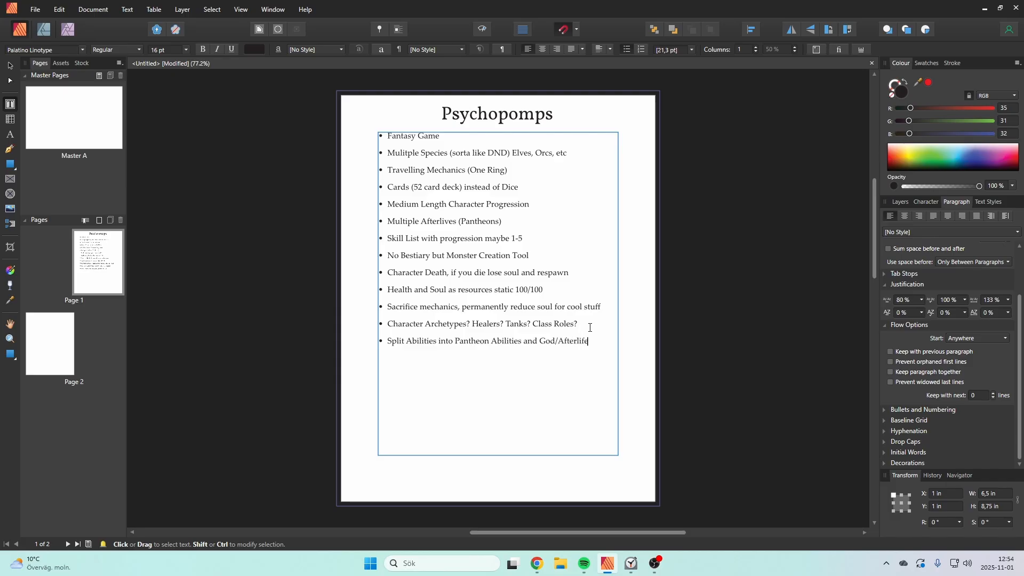
pyautogui.write(' Abilities')
pyautogui.press('BackSpace')
pyautogui.press('BackSpace')
pyautogui.press('BackSpace')
pyautogui.press('BackSpace')
pyautogui.press('BackSpace')
pyautogui.press('BackSpace')
pyautogui.press('BackSpace')
pyautogui.press('BackSpace')
pyautogui.press('BackSpace')
pyautogui.press('BackSpace')
pyautogui.press('BackSpace')
pyautogui.press('BackSpace')
pyautogui.press('BackSpace')
pyautogui.press('BackSpace')
pyautogui.press('BackSpace')
pyautogui.press('BackSpace')
pyautogui.press('BackSpace')
pyautogui.press('BackSpace')
pyautogui.press('BackSpace')
pyautogui.write('d Abilities')
pyautogui.press('Escape')
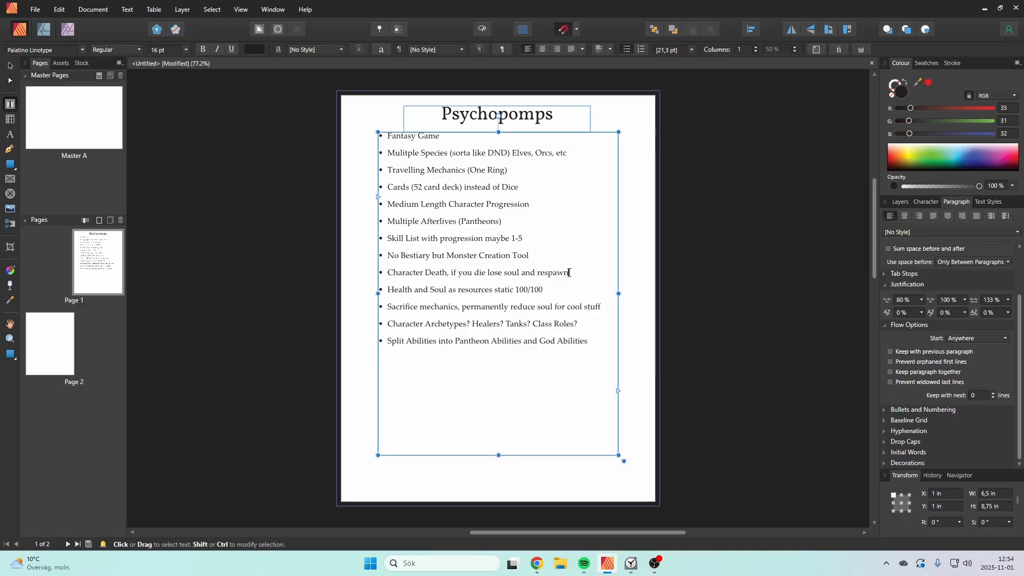
pyautogui.doubleClick(521, 154)
pyautogui.click(521, 162)
pyautogui.click(531, 154)
pyautogui.write(',')
pyautogui.moveTo(509, 154); pyautogui.dragTo(531, 154)
pyautogui.click(529, 175)
pyautogui.moveTo(539, 342); pyautogui.dragTo(558, 343)
pyautogui.click(580, 342)
pyautogui.doubleClick(543, 154)
# Add a bullet reading "You escort people to the afterlife, maybe have them in soul form in like a "briefcase" and then release them in their heaven.".
pyautogui.click(601, 348)
pyautogui.press('Return')
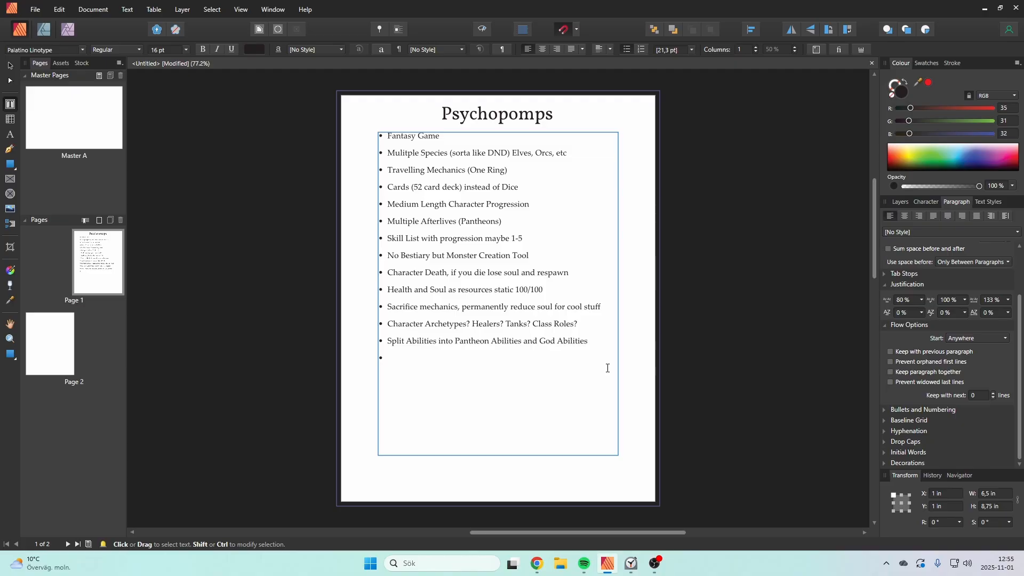
pyautogui.write('You esc')
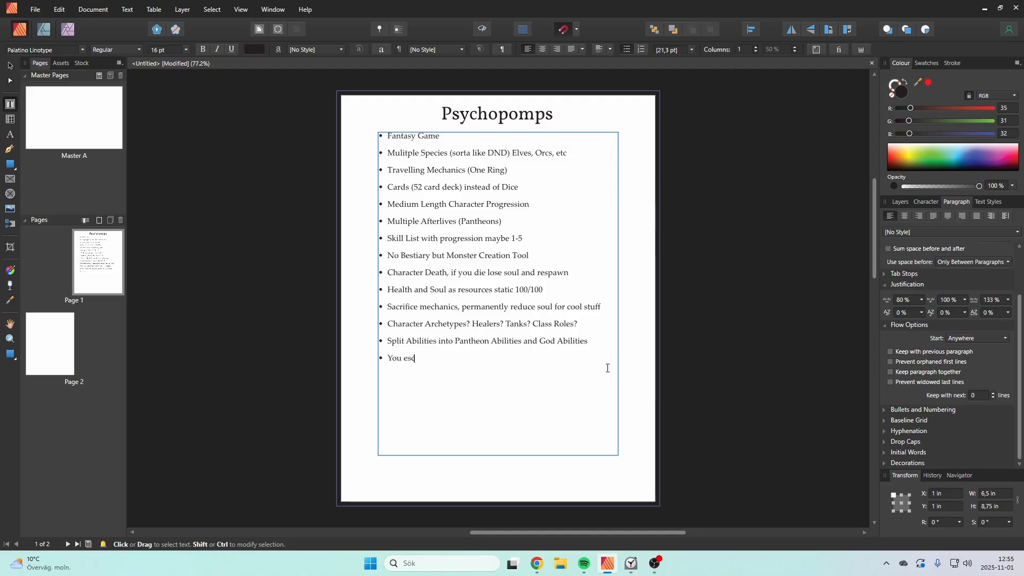
pyautogui.write('ort people to the afterlife')
pyautogui.write(', ')
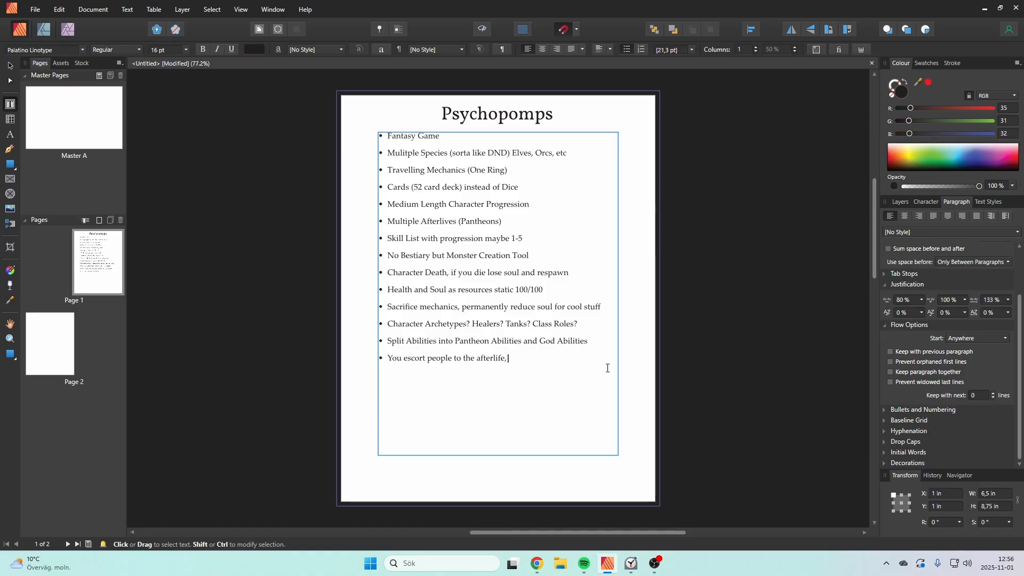
pyautogui.write('maybe have them in soul form')
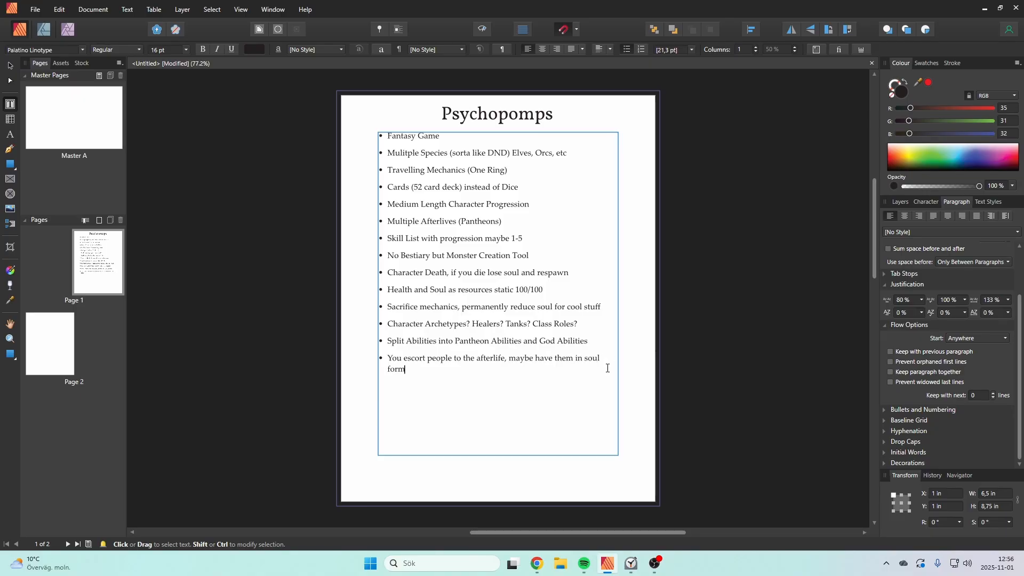
pyautogui.write(' in like a')
pyautogui.write(' "briefcase')
pyautogui.write('"')
pyautogui.write('and then releas')
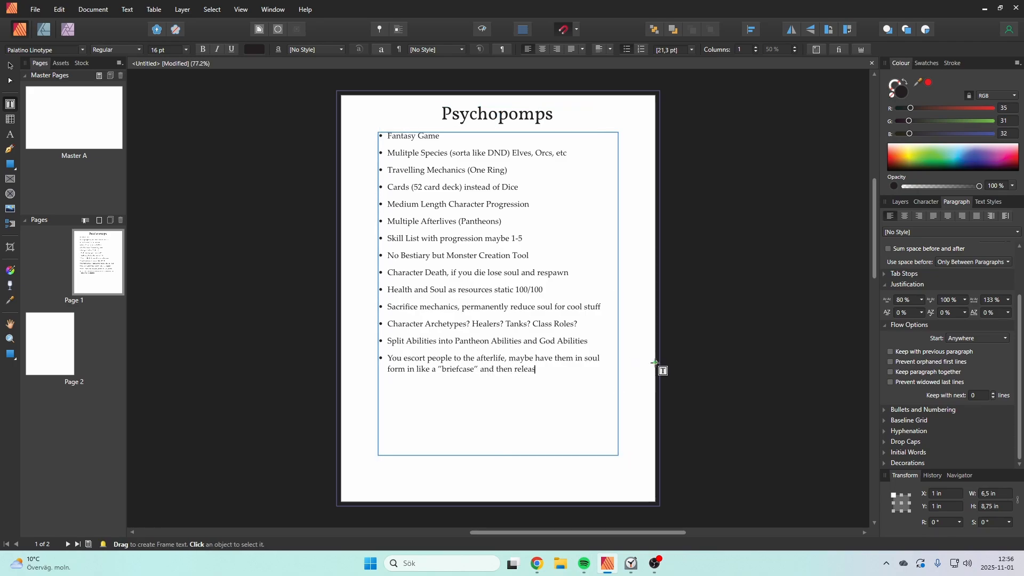
pyautogui.write('e them in the')
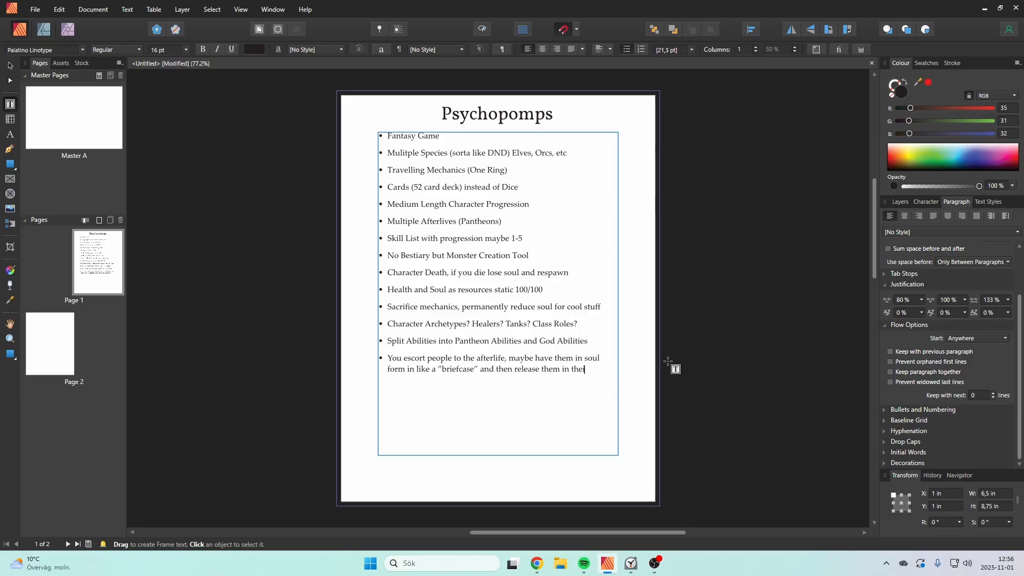
pyautogui.write('ir hea')
pyautogui.write('ven.')
pyautogui.press('BackSpace')
pyautogui.write('.')
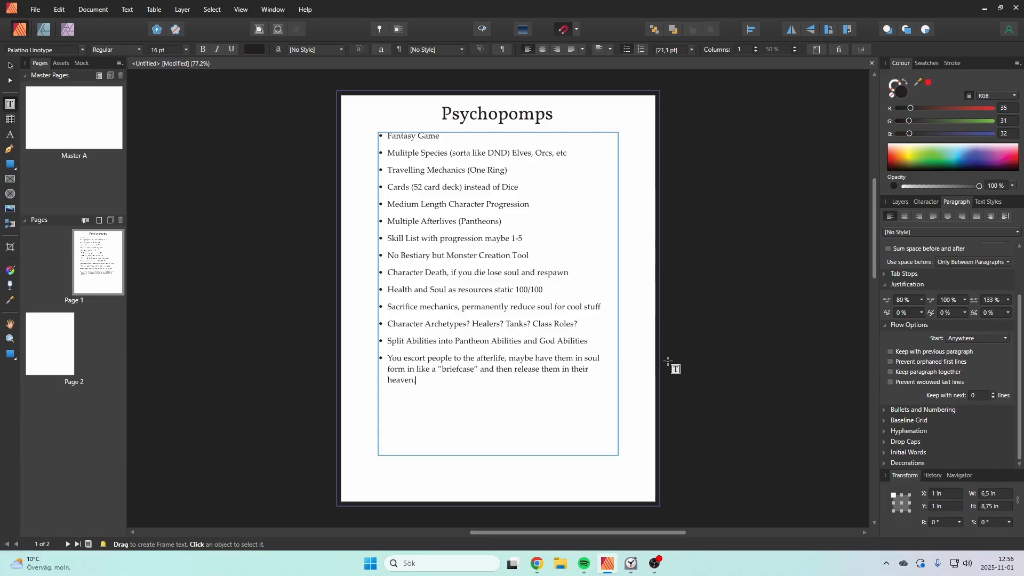
# Append the sentence "Or do both." to the end of the bullet about escorting people to the afterlife.
pyautogui.press('Up')
pyautogui.press('Up')
pyautogui.press('Down')
pyautogui.press('Down')
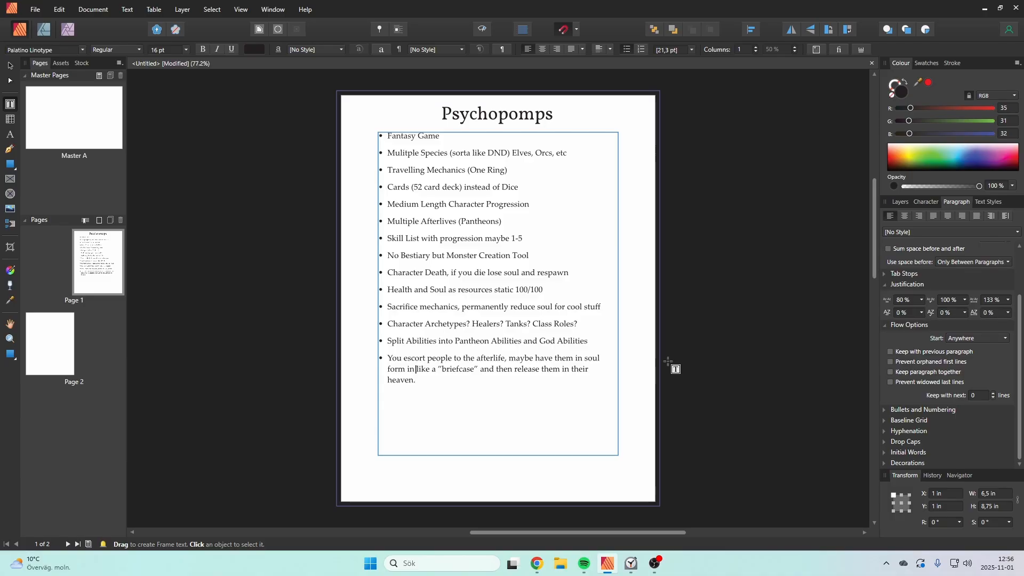
pyautogui.write('Or do both.')
# Add a bullet below the escort line reading "Strict rules about releasing the souls in the wrong place.".
pyautogui.press('Return')
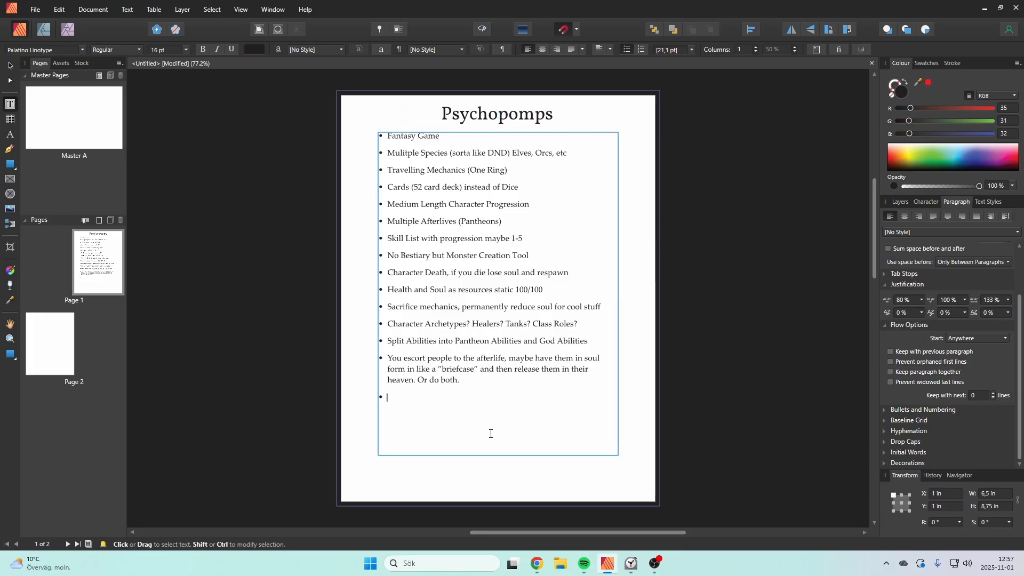
pyautogui.write('Strict rules about releas')
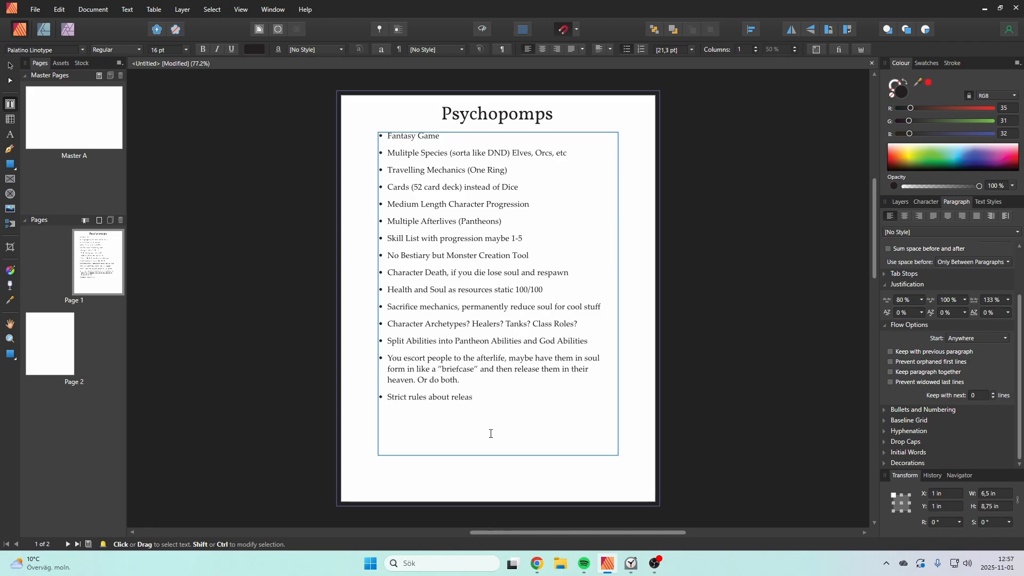
pyautogui.write('ing the so')
pyautogui.write('uls in the wro')
pyautogui.write('ng place')
# Add a bullet at the end of the list reading "Most of the game takes place in an inbetween realm.".
pyautogui.write('Most of')
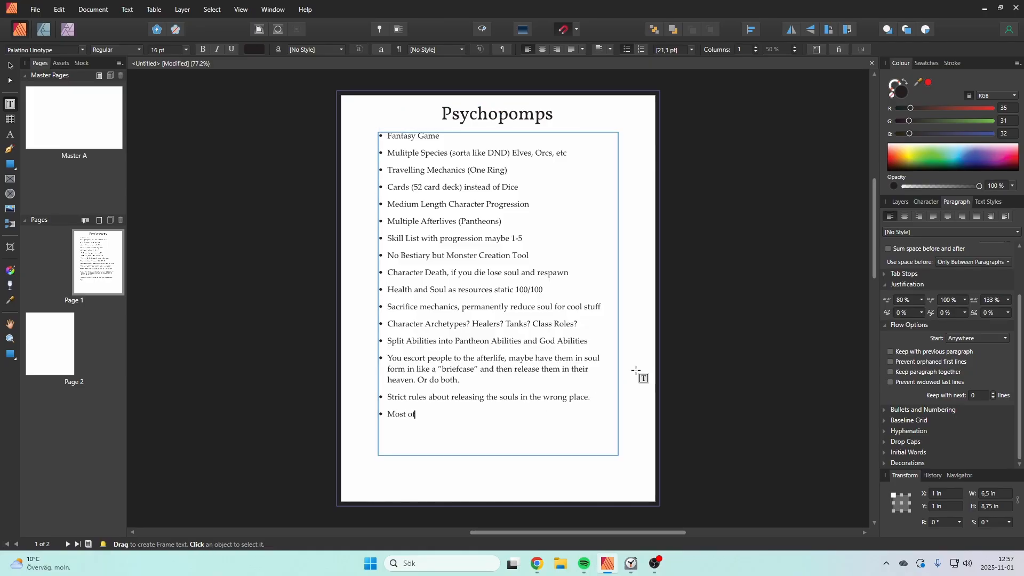
pyautogui.write(' his')
pyautogui.press('BackSpace')
pyautogui.press('BackSpace')
pyautogui.write('e game takes place in ')
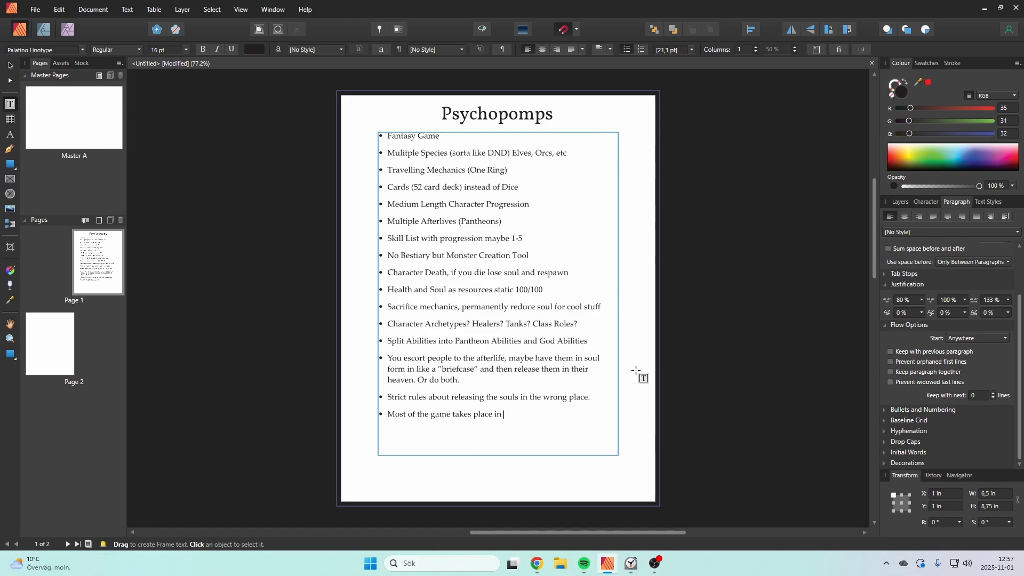
pyautogui.write('an inb')
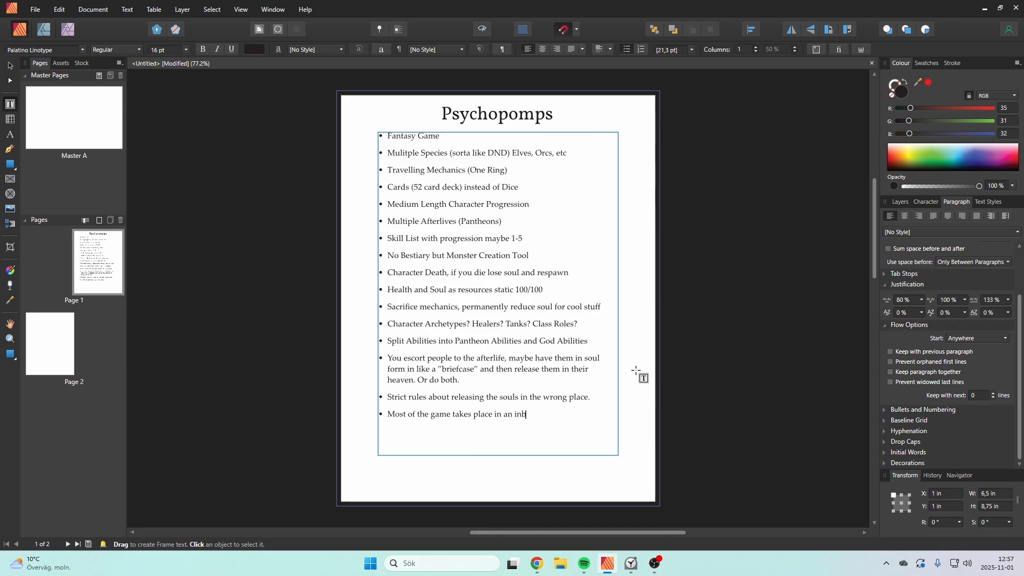
pyautogui.write('etween realm.')
# Add a final bullet reading "Heavens and Styx, trade hubs, character upgrades here.".
pyautogui.press('Return')
pyautogui.write('Heavens and')
pyautogui.write('Styx')
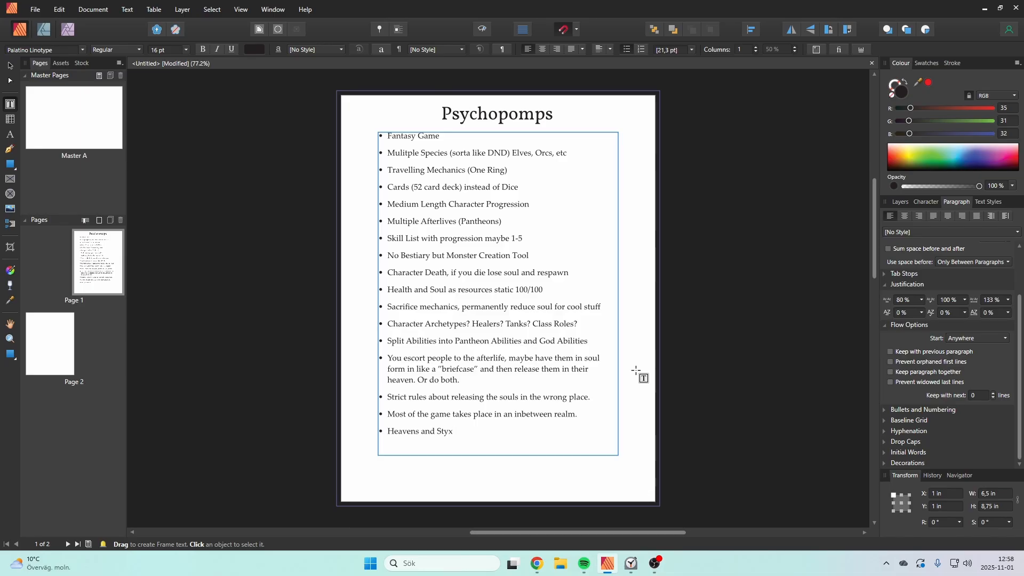
pyautogui.write('trade hubs, character upgrades here')
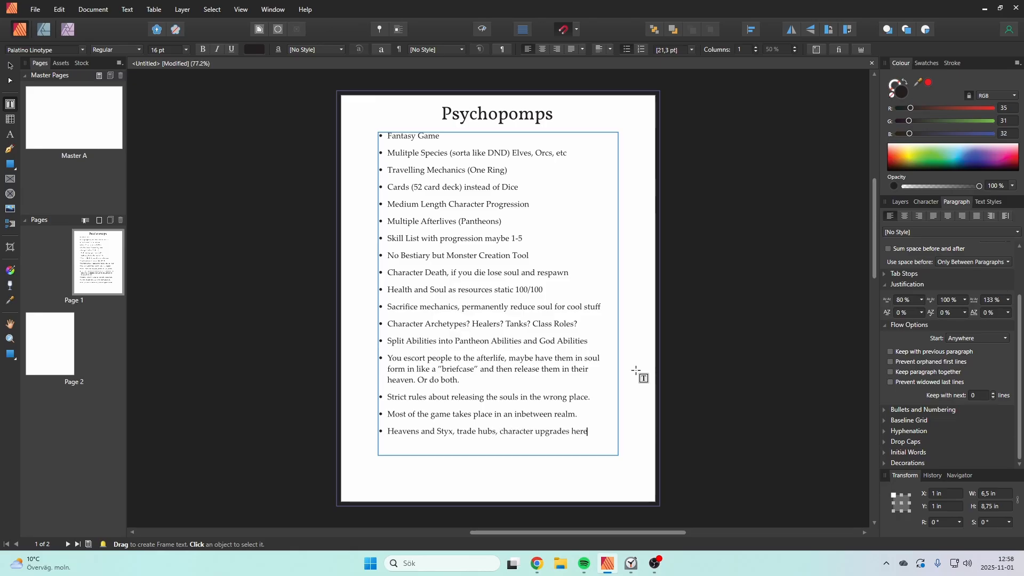
pyautogui.write(', safe terr')
pyautogui.press('BackSpace')
pyautogui.press('BackSpace')
pyautogui.press('BackSpace')
pyautogui.press('BackSpace')
pyautogui.press('BackSpace')
pyautogui.press('BackSpace')
pyautogui.press('BackSpace')
pyautogui.press('BackSpace')
pyautogui.press('BackSpace')
pyautogui.press('BackSpace')
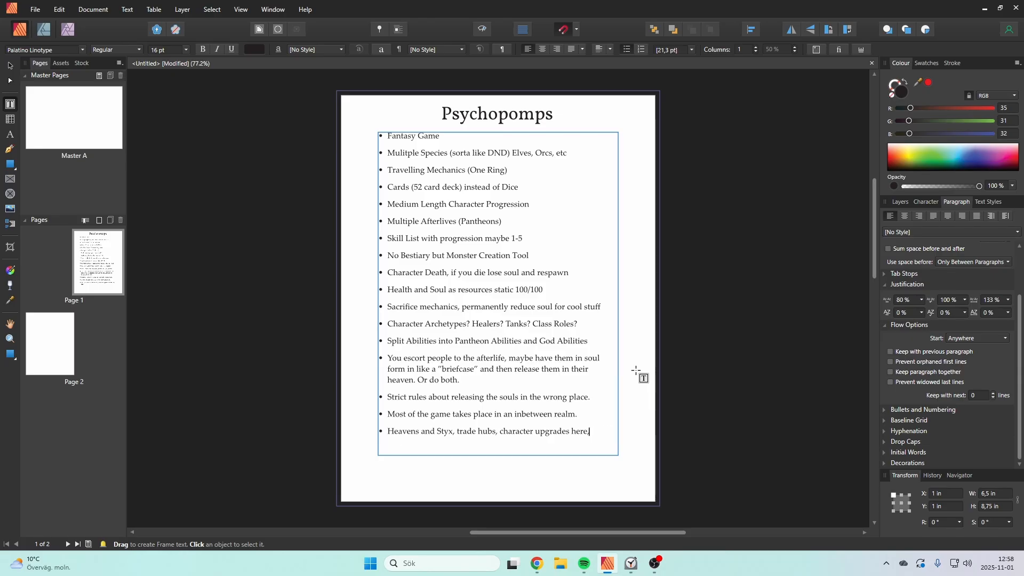
pyautogui.press('BackSpace')
pyautogui.write('.')
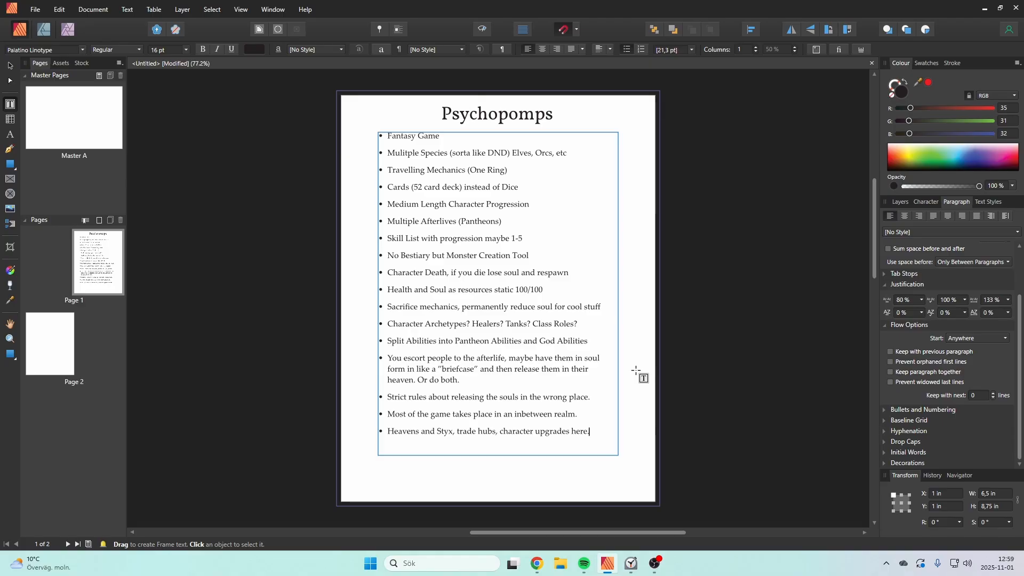
# Review the upper bullets one by one, from the multiple species line through the Monster Creation Tool line.
pyautogui.click(425, 153)
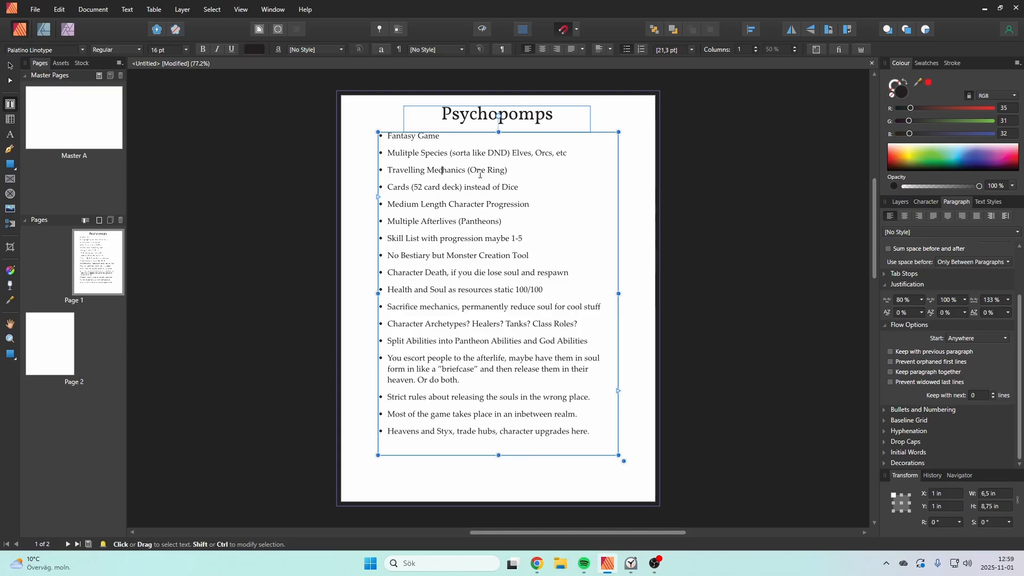
pyautogui.moveTo(508, 172); pyautogui.dragTo(393, 177)
pyautogui.click(393, 176)
pyautogui.moveTo(387, 203); pyautogui.dragTo(537, 203)
pyautogui.click(536, 204)
pyautogui.moveTo(387, 204); pyautogui.dragTo(531, 205)
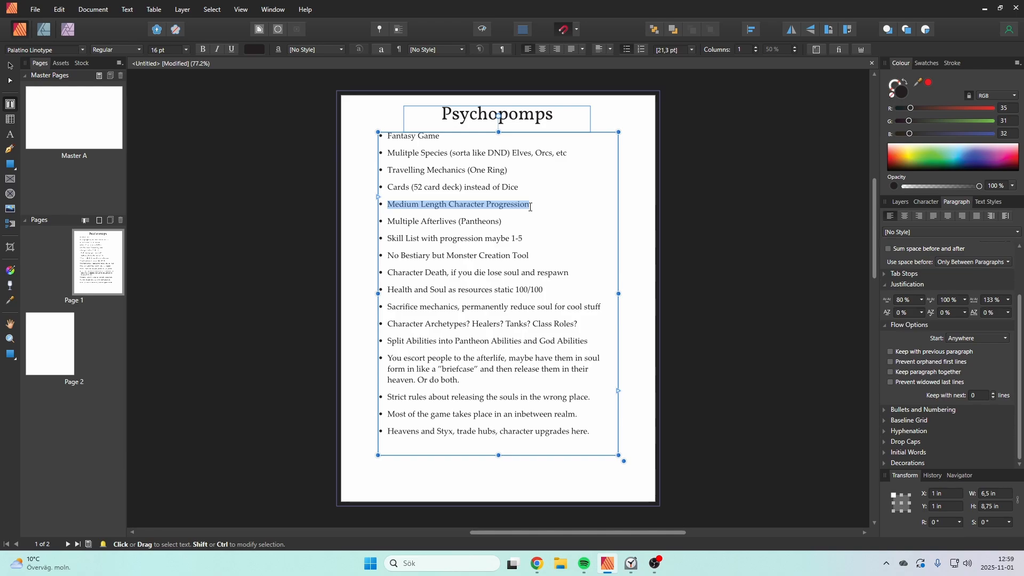
pyautogui.click(466, 221)
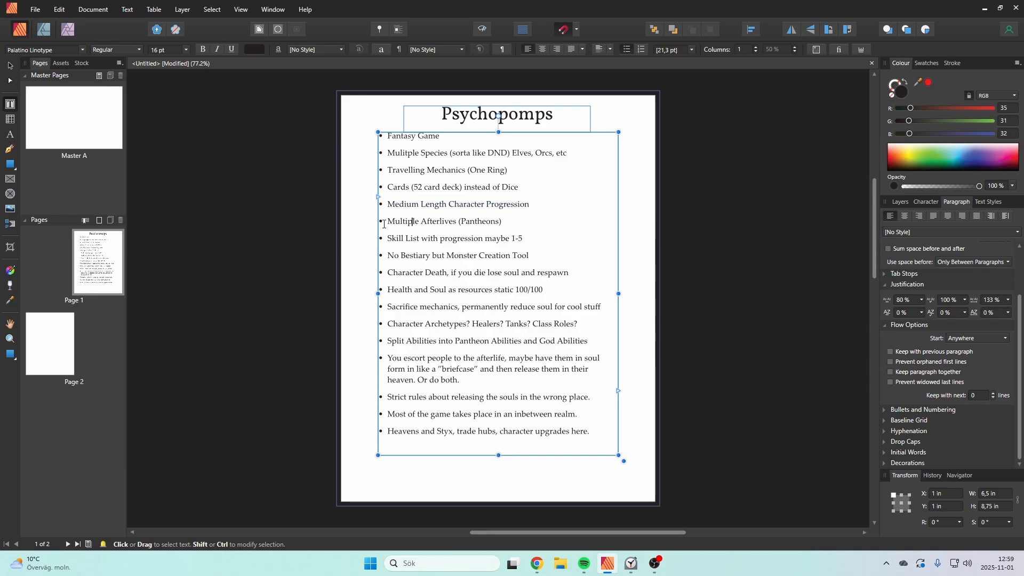
pyautogui.moveTo(384, 224)
pyautogui.mouseDown()
pyautogui.moveTo(515, 223)
pyautogui.moveTo(388, 223)
pyautogui.mouseUp()
pyautogui.click(518, 223)
pyautogui.click(411, 204)
pyautogui.click(405, 238)
pyautogui.moveTo(525, 238); pyautogui.dragTo(386, 243)
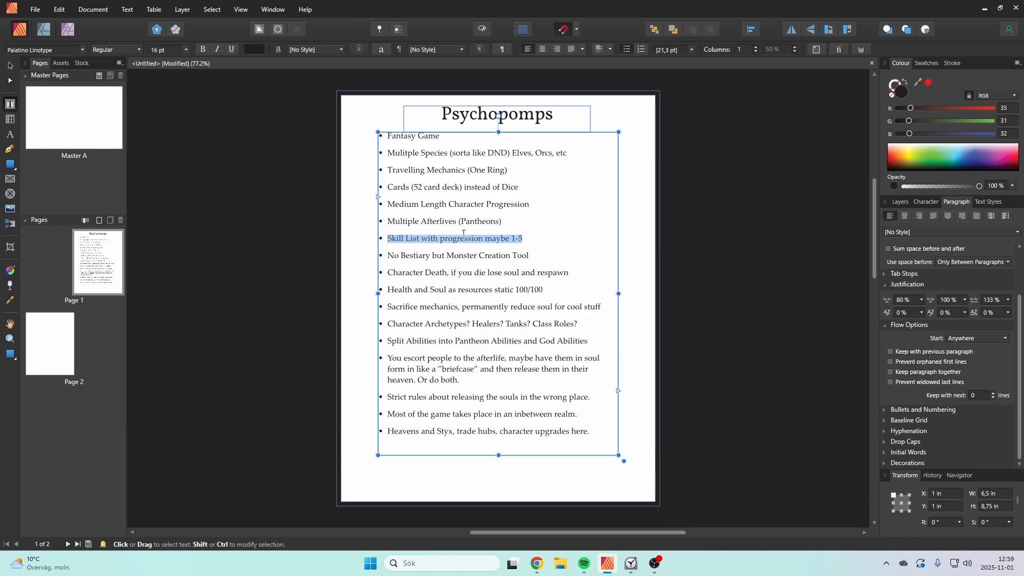
pyautogui.click(486, 246)
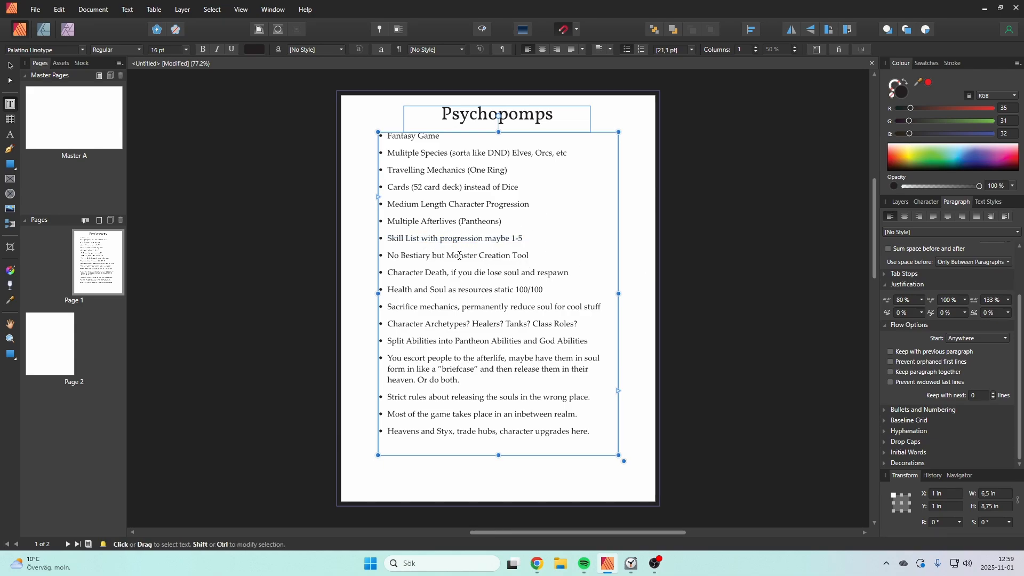
pyautogui.moveTo(446, 256)
pyautogui.mouseDown()
pyautogui.moveTo(533, 256)
pyautogui.moveTo(451, 257)
pyautogui.mouseUp()
pyautogui.click(535, 256)
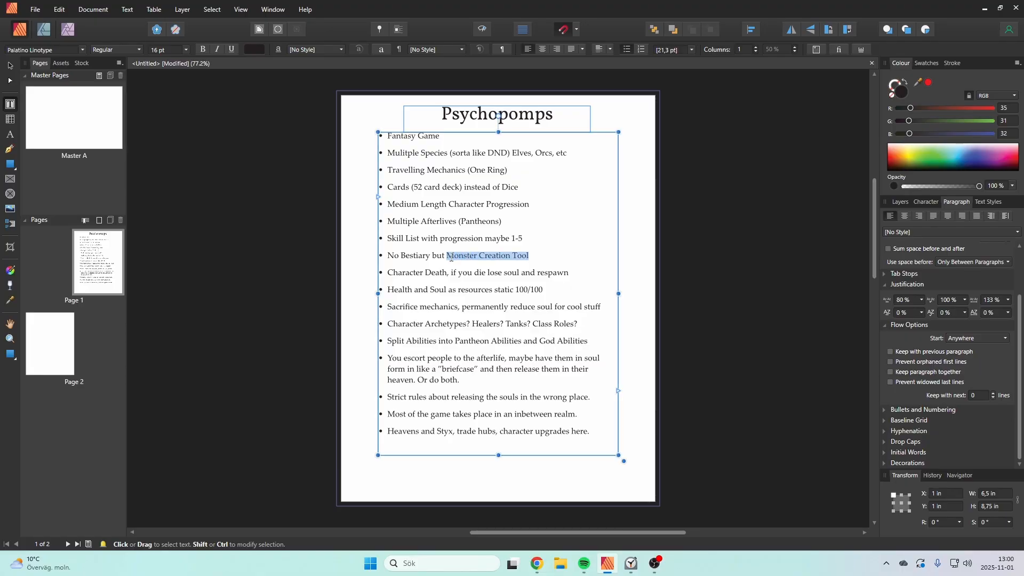
pyautogui.click(451, 258)
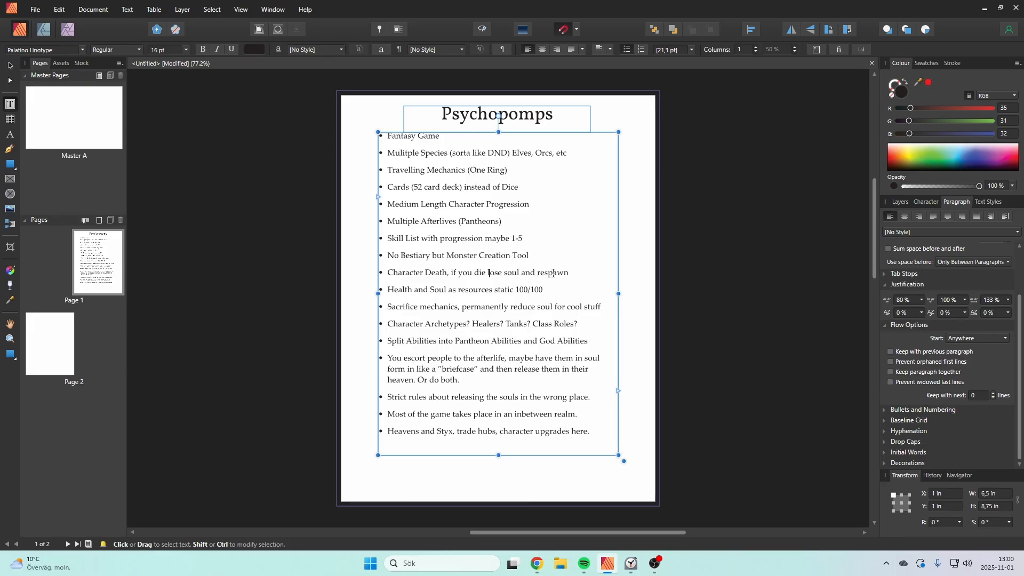
# Review the bullets on character progression, character death, Health and Soul resources, and sacrifice mechanics.
pyautogui.scroll(-1, 564, 260)
pyautogui.scroll(1, 507, 263)
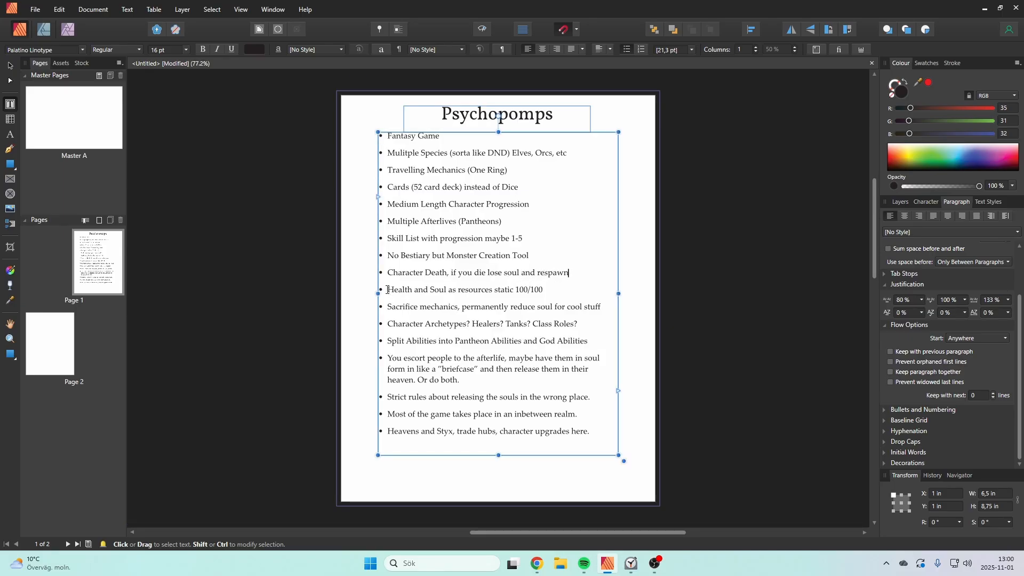
pyautogui.moveTo(405, 206); pyautogui.dragTo(475, 204)
pyautogui.click(486, 205)
pyautogui.scroll(-1, 472, 319)
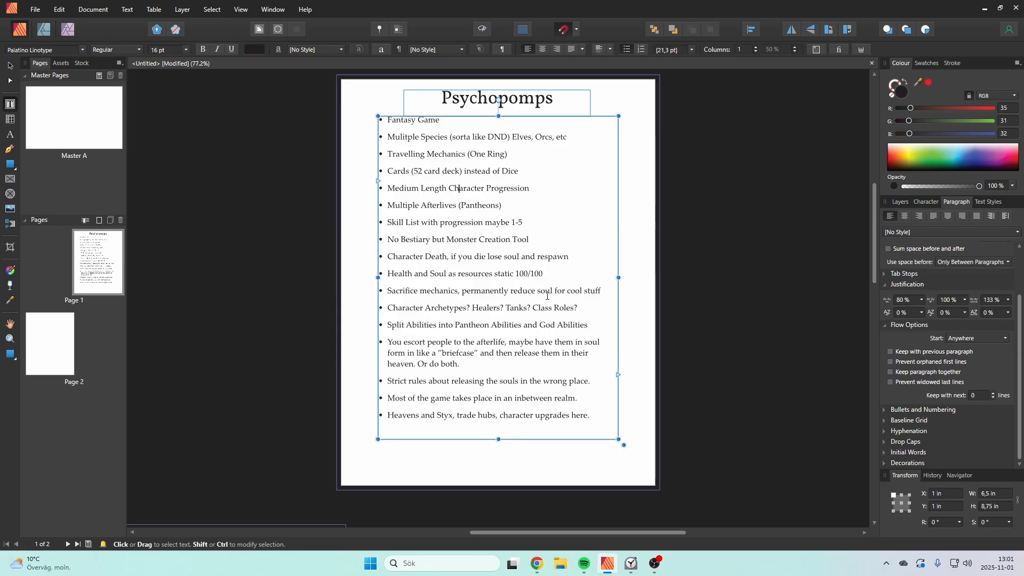
pyautogui.click(505, 273)
pyautogui.doubleClick(570, 257)
pyautogui.click(569, 258)
pyautogui.moveTo(387, 292); pyautogui.dragTo(601, 290)
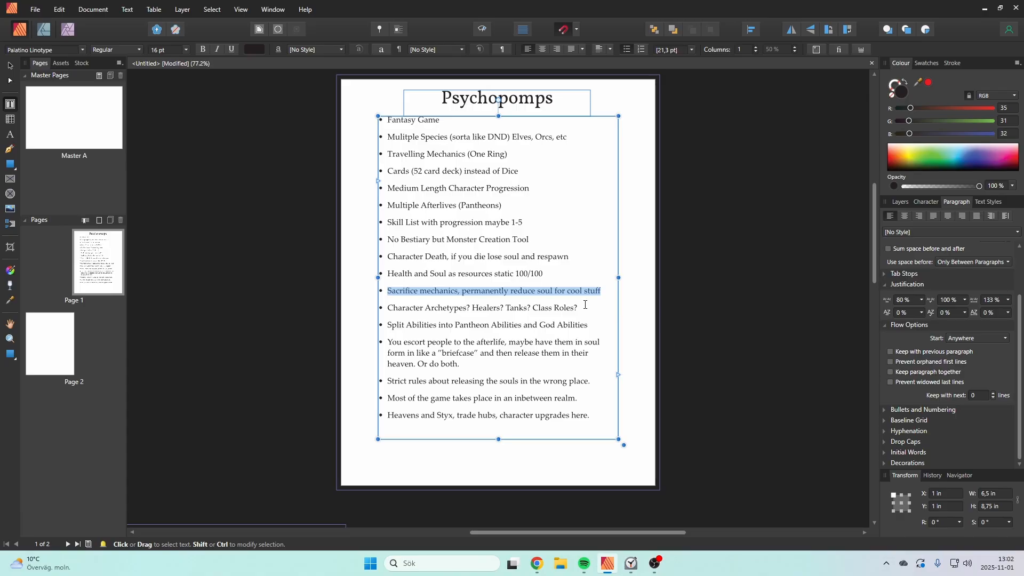
pyautogui.click(445, 275)
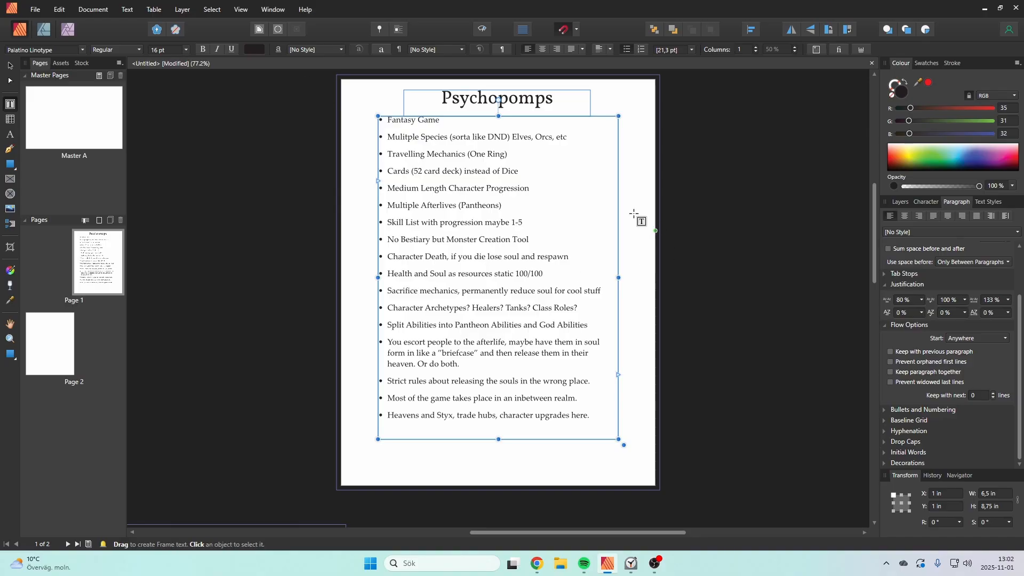
# Insert "vs TN," after "(52 card deck)" in the bullet about using cards instead of dice.
pyautogui.write('vs TN')
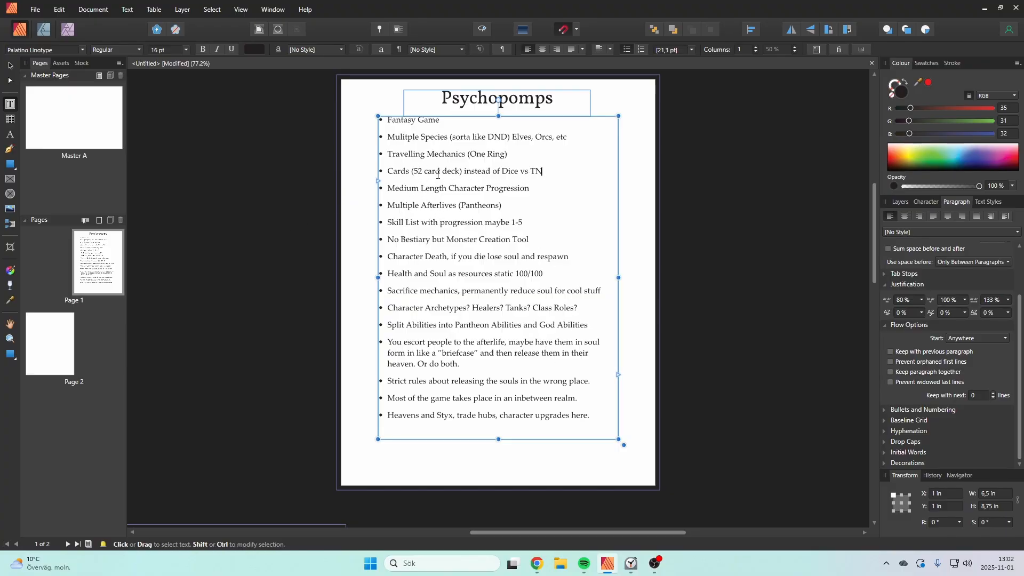
pyautogui.click(525, 174)
pyautogui.moveTo(546, 170); pyautogui.dragTo(517, 171)
pyautogui.hotkey('ctrl', 'c')
pyautogui.press('BackSpace')
pyautogui.click(462, 171)
pyautogui.hotkey('ctrl', 'v')
pyautogui.write(',')
# Append ", non-static map" to the Travelling Mechanics (One Ring) bullet.
pyautogui.moveTo(437, 353); pyautogui.dragTo(479, 353)
pyautogui.click(480, 353)
pyautogui.click(509, 156)
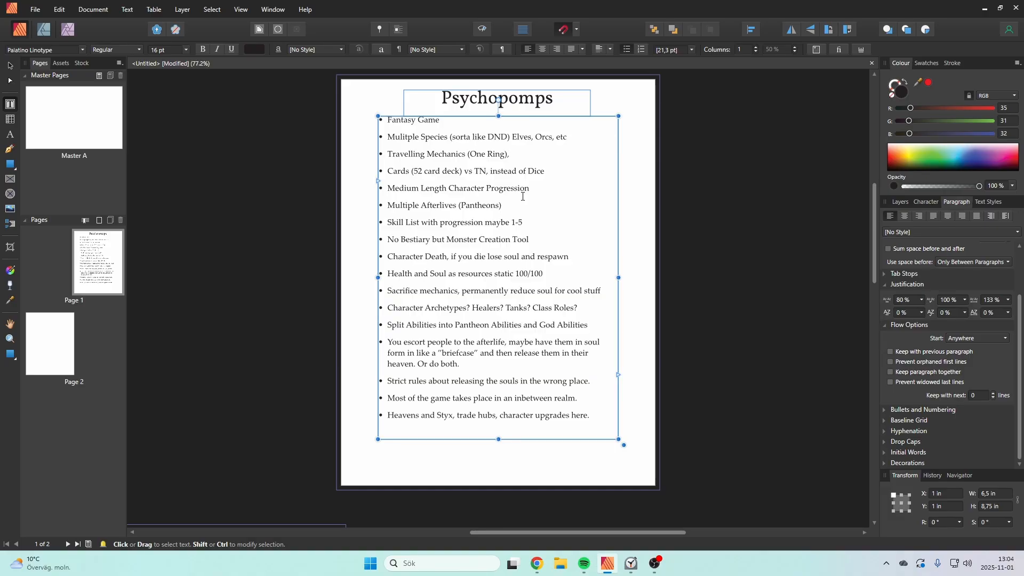
pyautogui.write('n')
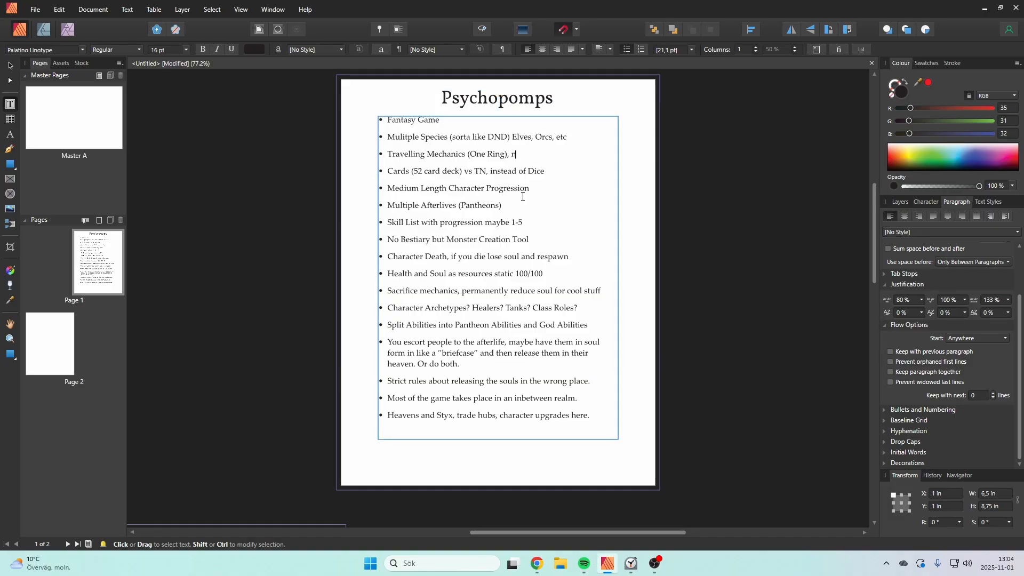
pyautogui.write('on-static map')
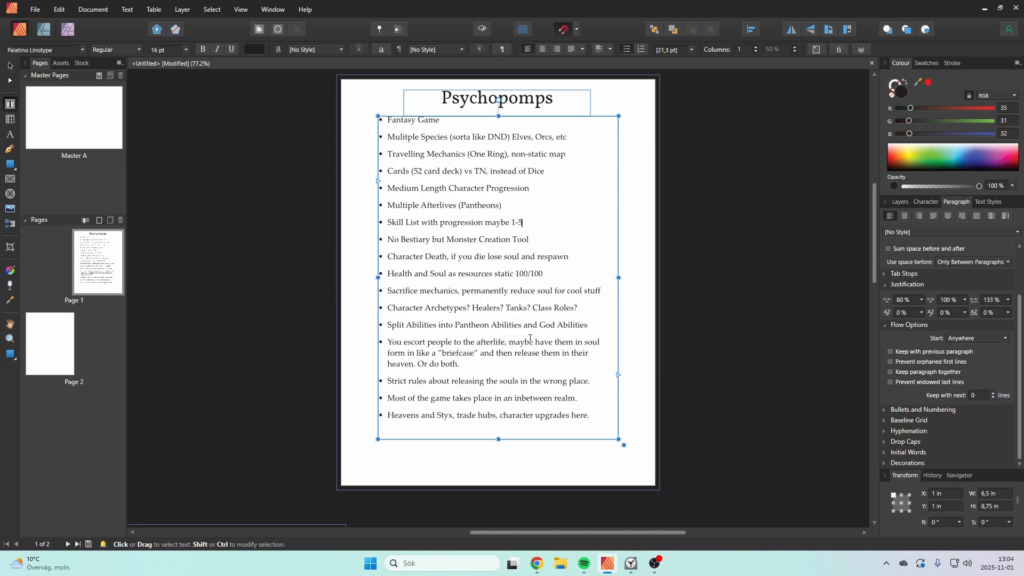
# Duplicate page 1 so its copy sits beside the blank page in the second spread.
pyautogui.click(62, 337)
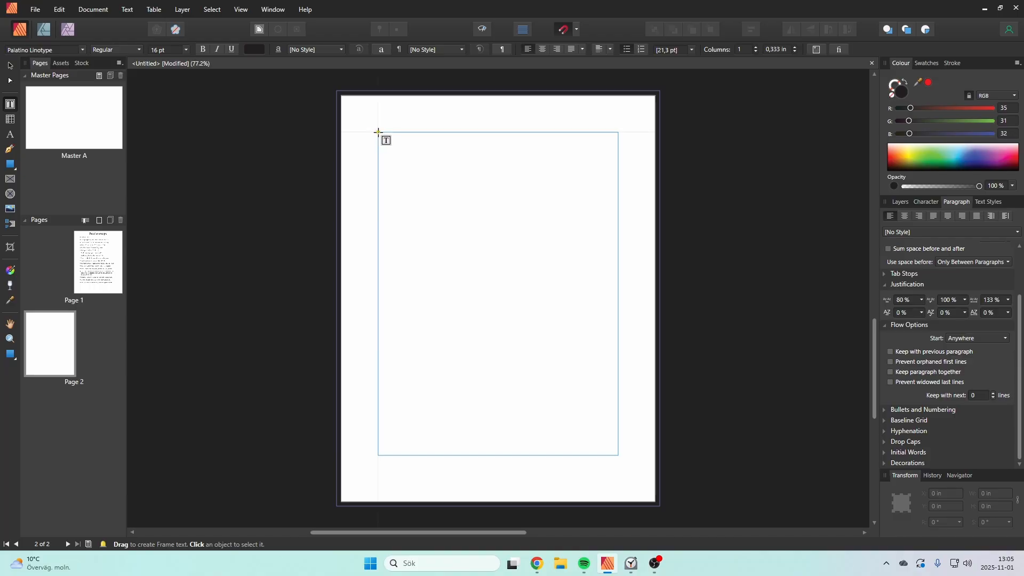
pyautogui.click(102, 280)
pyautogui.rightClick(100, 278)
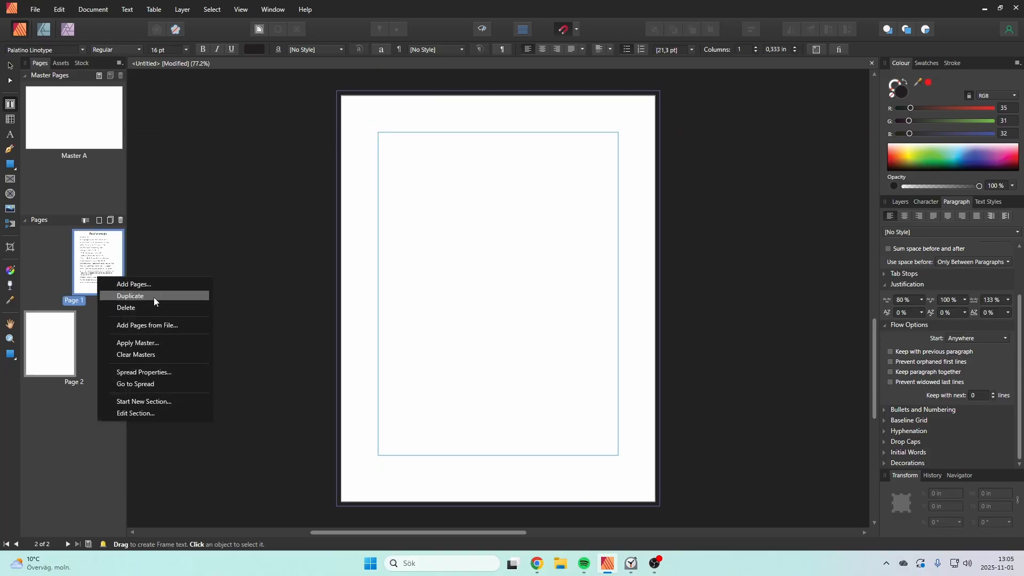
pyautogui.click(154, 296)
pyautogui.click(100, 355)
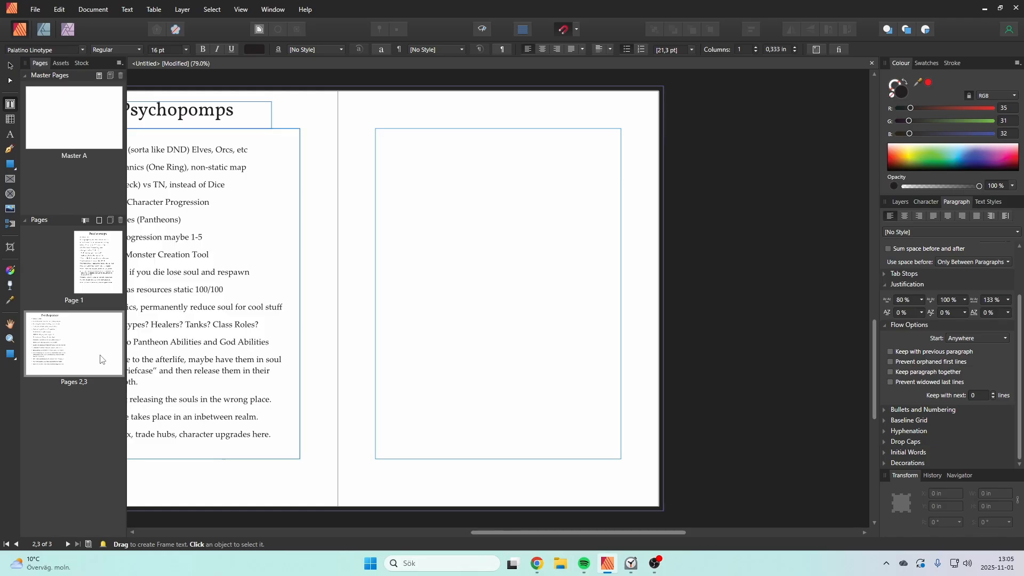
pyautogui.rightClick(100, 354)
pyautogui.press('Escape')
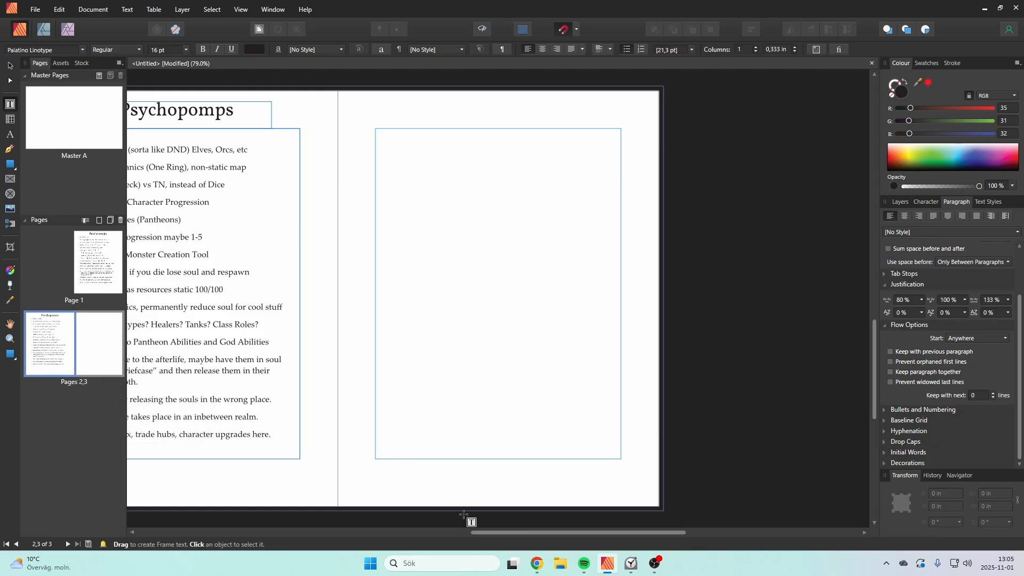
# Replace the Psychopomps title on the duplicated page with "Character Creation".
pyautogui.moveTo(555, 532); pyautogui.dragTo(453, 536)
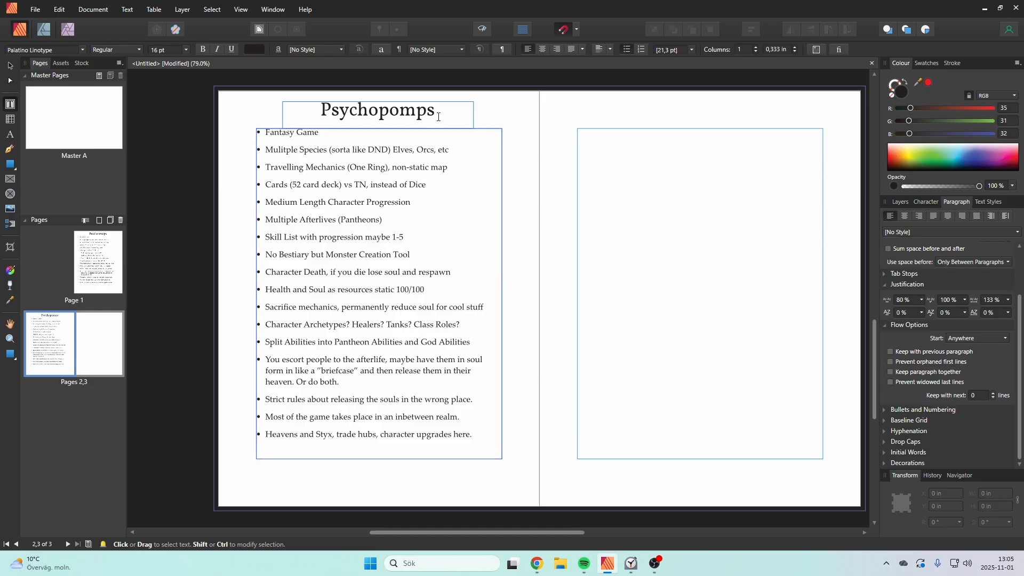
pyautogui.moveTo(440, 113); pyautogui.dragTo(289, 120)
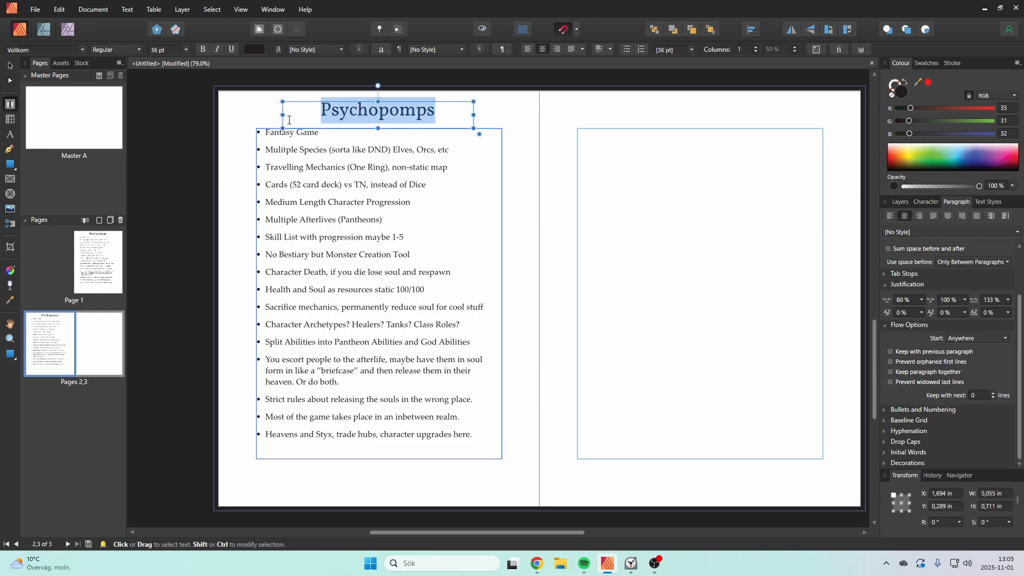
pyautogui.write('Charac')
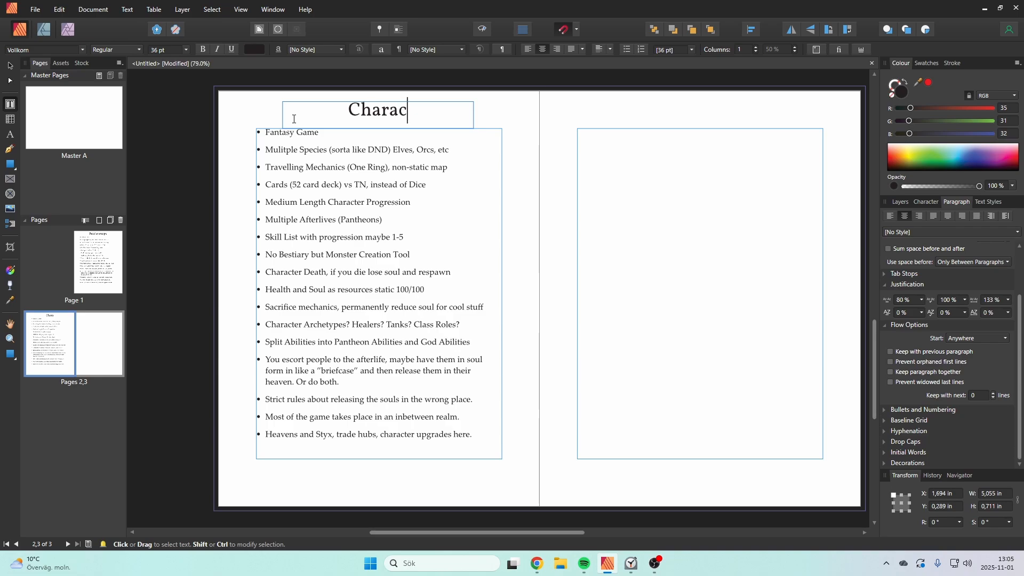
pyautogui.write('ter Creatio')
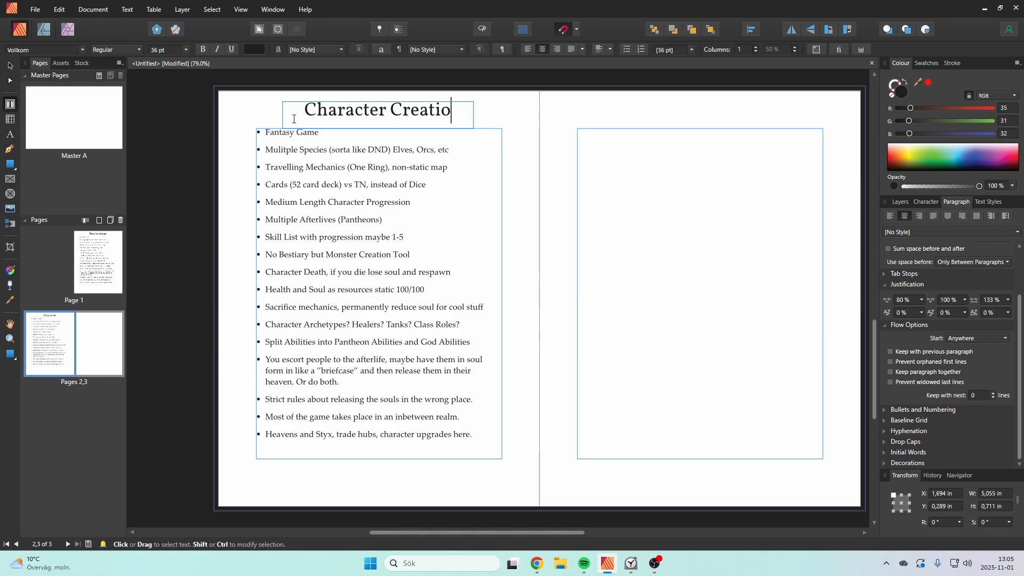
pyautogui.write('n')
# Delete all the copied bullet text from the body frame under the Character Creation title.
pyautogui.click(472, 370)
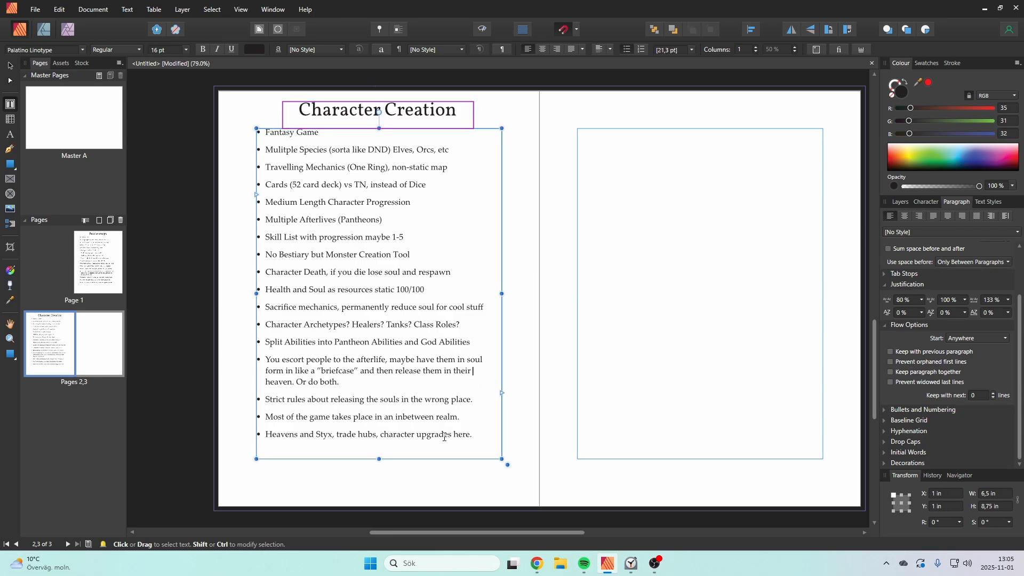
pyautogui.moveTo(474, 436); pyautogui.dragTo(246, 137)
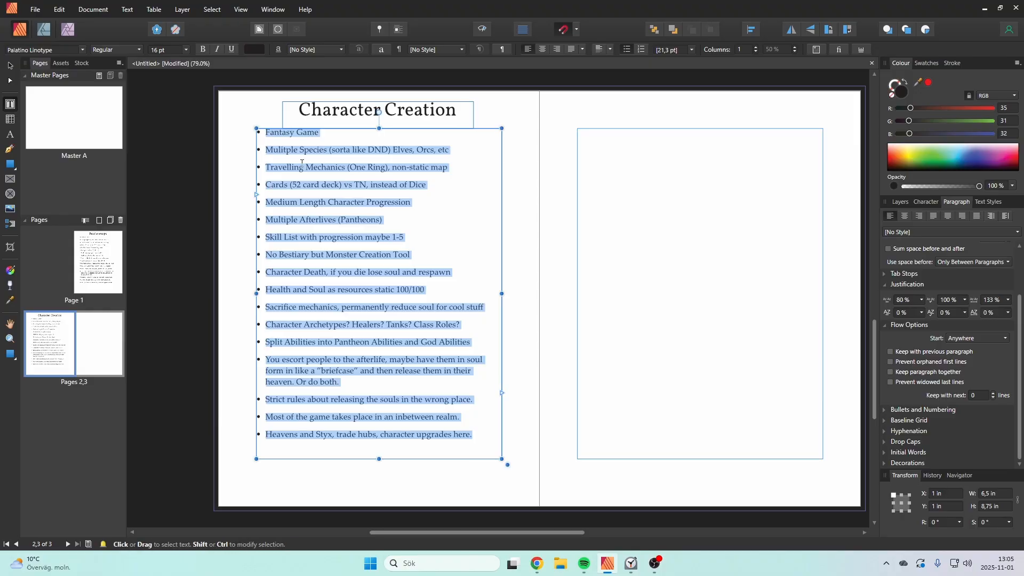
pyautogui.press('BackSpace')
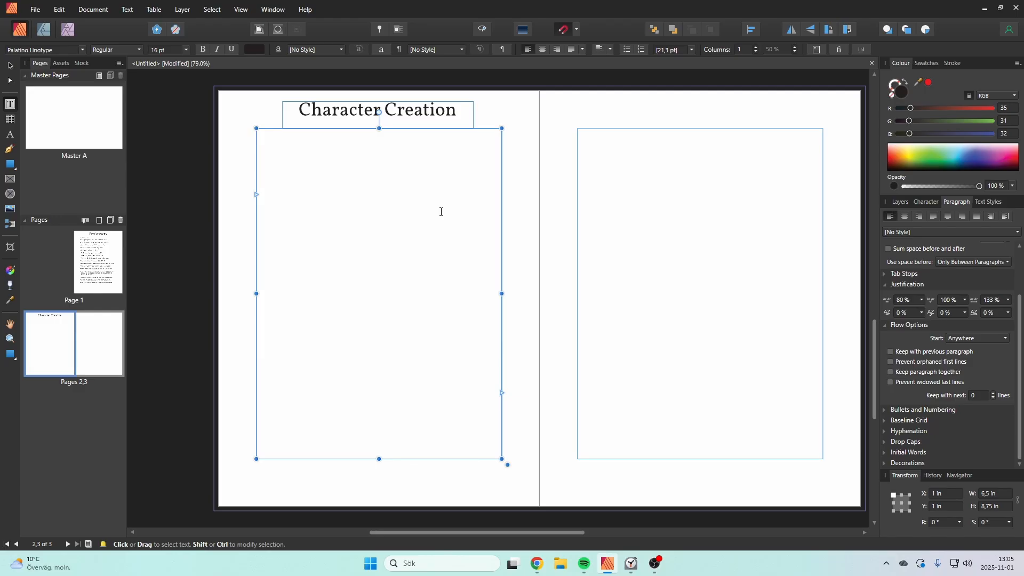
pyautogui.write('sdgfsfsdf')
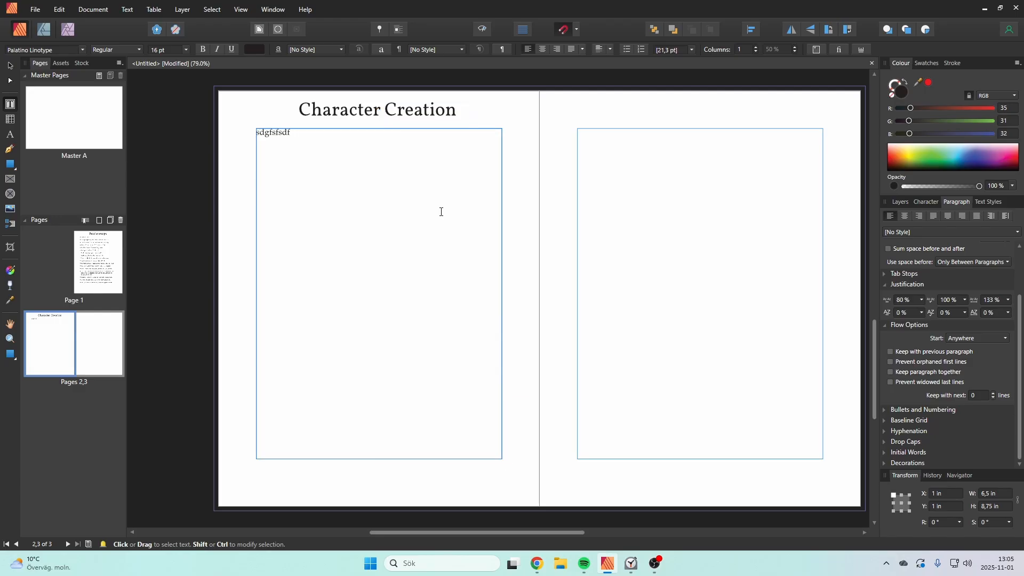
pyautogui.press('BackSpace')
pyautogui.press('BackSpace')
pyautogui.press('BackSpace')
pyautogui.press('BackSpace')
pyautogui.press('BackSpace')
pyautogui.press('BackSpace')
pyautogui.press('BackSpace')
pyautogui.press('BackSpace')
pyautogui.press('Escape')
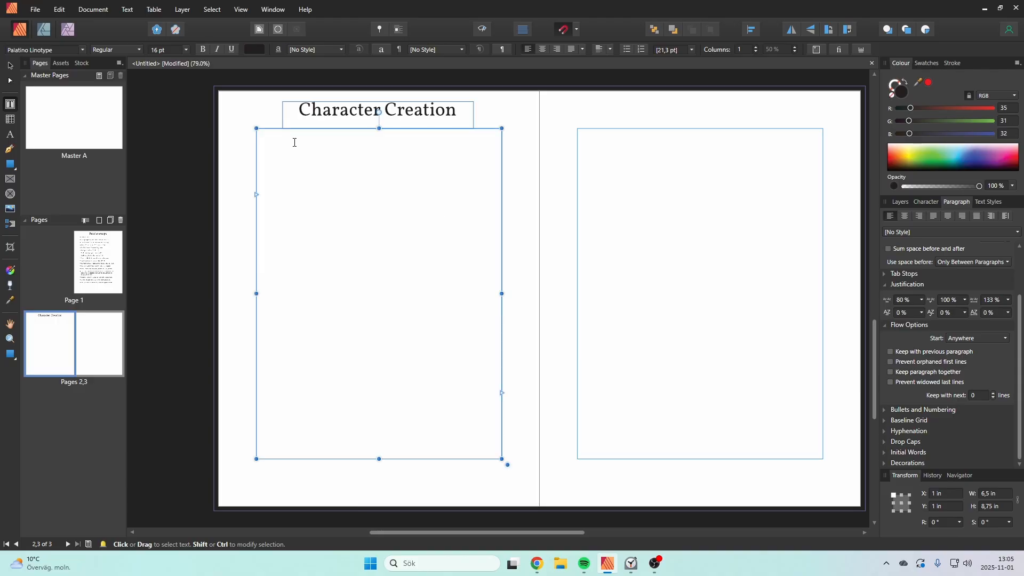
# Set the font size for the empty Character Creation body frame to 14 pt.
pyautogui.click(184, 49)
pyautogui.click(170, 74)
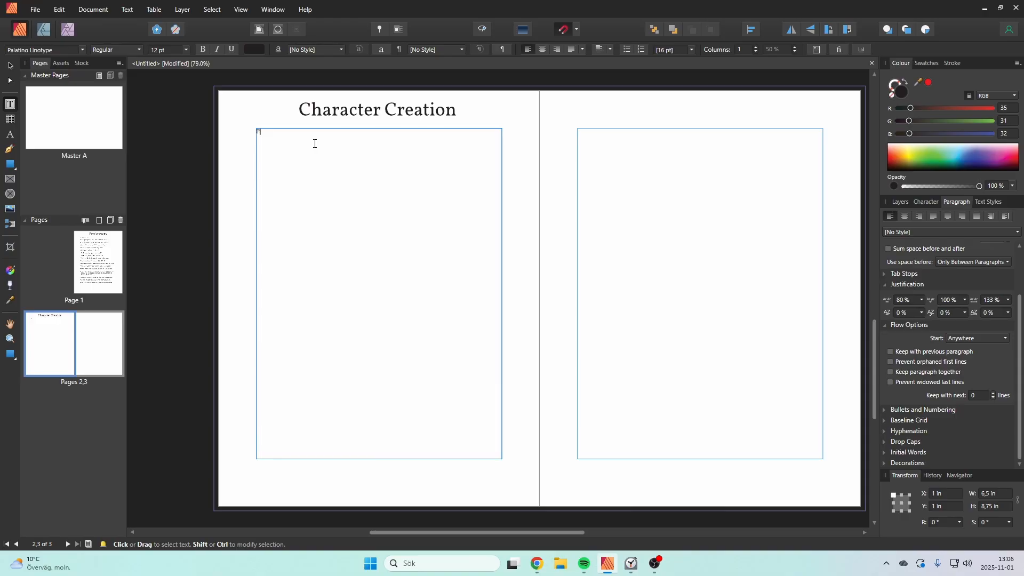
pyautogui.press('Escape')
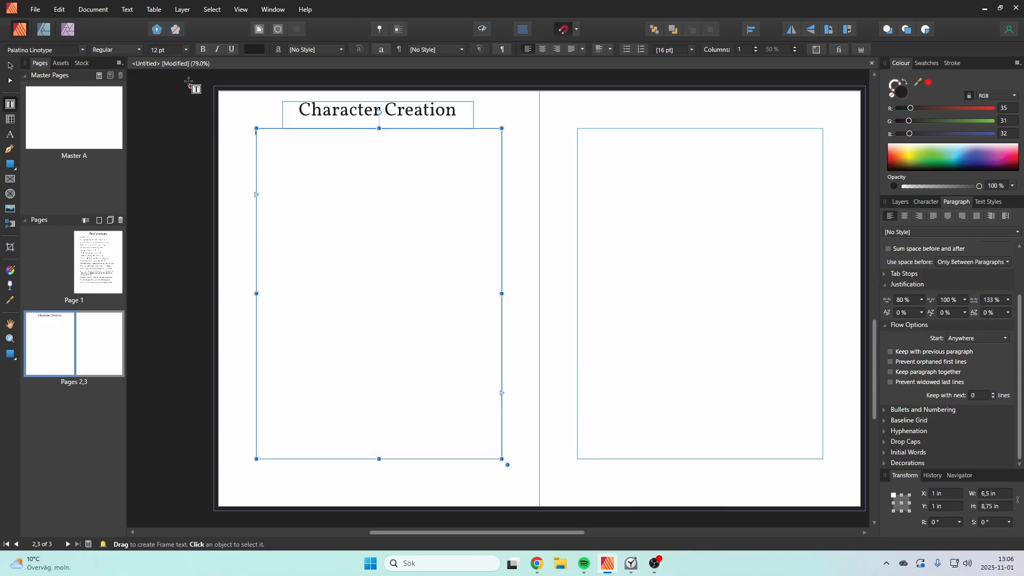
pyautogui.click(186, 50)
pyautogui.click(160, 72)
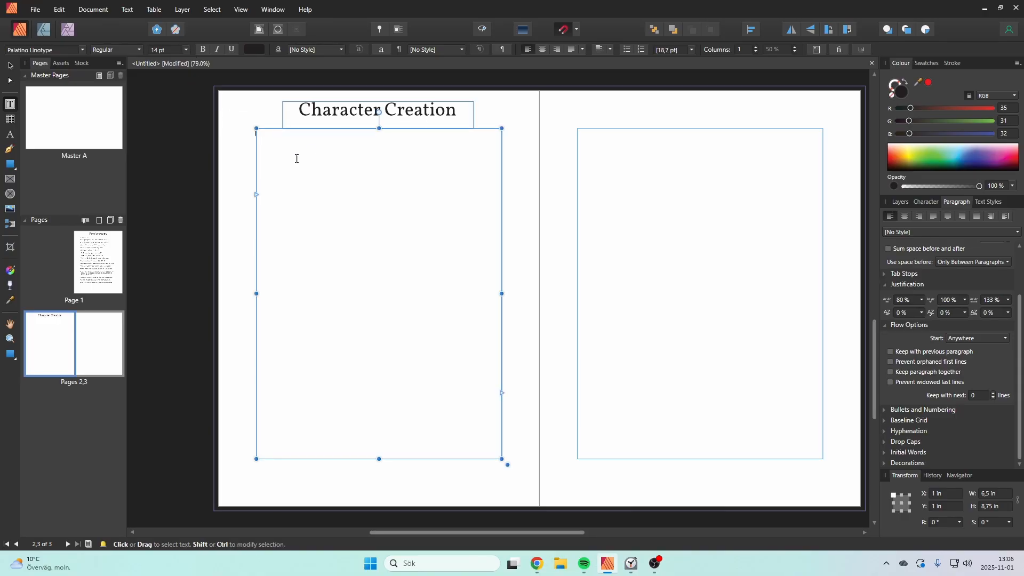
# Enter "Species:" in the Character Creation body frame, followed by Humans, Elves, Orcs and Daemons on separate lines.
pyautogui.click(419, 171)
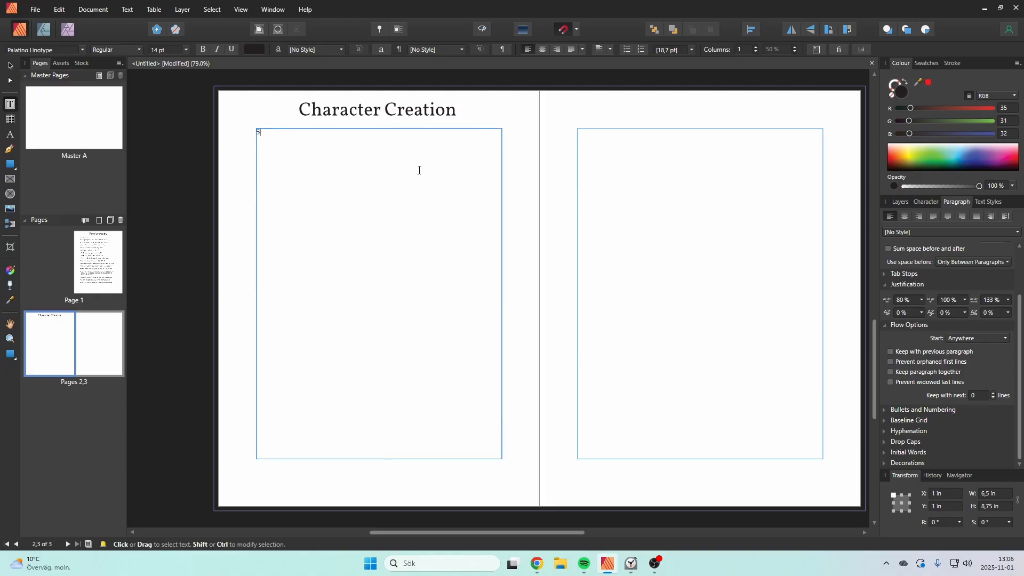
pyautogui.write('Species:')
pyautogui.press('Return')
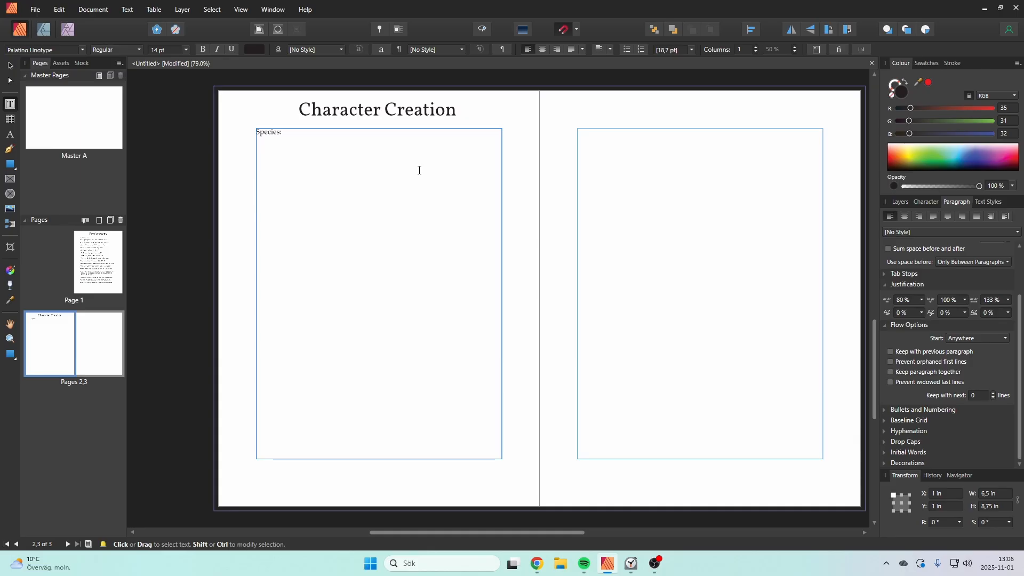
pyautogui.write('Hum')
pyautogui.press('BackSpace')
pyautogui.write('mans ')
pyautogui.write('E')
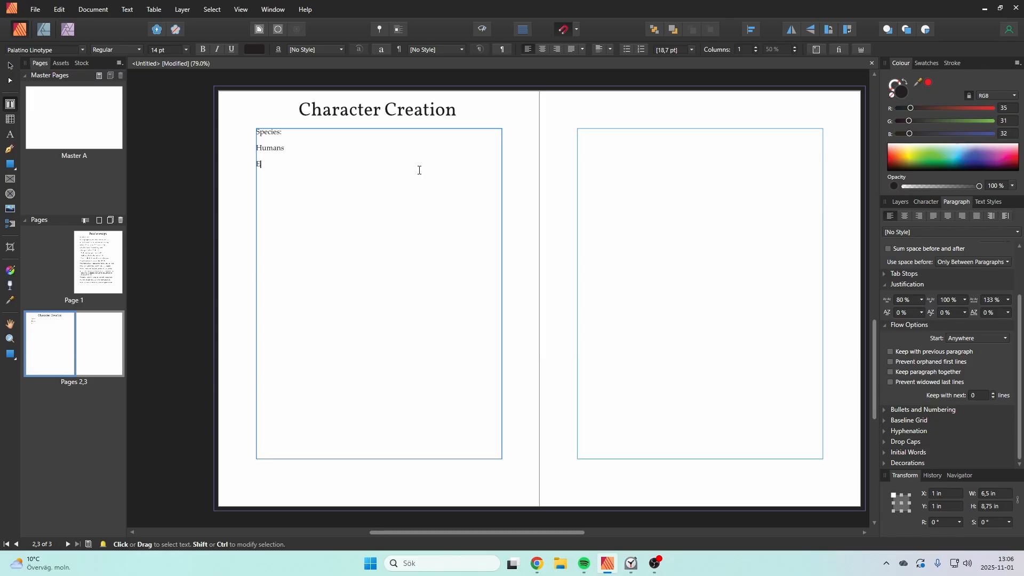
pyautogui.write('lves')
pyautogui.press('Return')
pyautogui.write('Orcs')
pyautogui.write('Daemons')
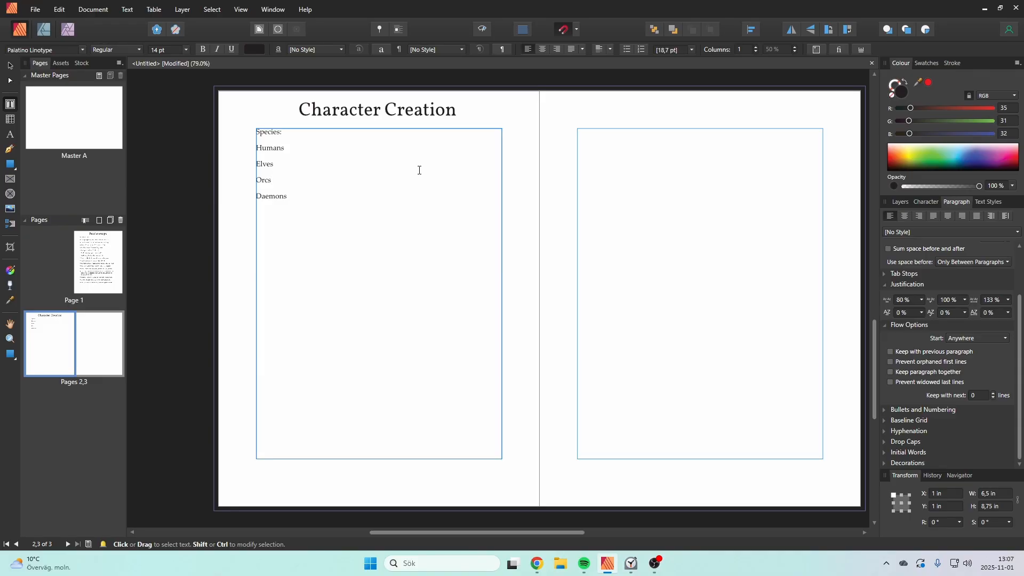
# Change the "Species:" heading to "Pantheons:" and the Humans line beneath it to "Human Pantheon".
pyautogui.hotkey('shift', 'Right')
pyautogui.hotkey('shift', 'Right')
pyautogui.hotkey('shift', 'Right')
pyautogui.hotkey('shift', 'Right')
pyautogui.hotkey('shift', 'Right')
pyautogui.hotkey('shift', 'Right')
pyautogui.hotkey('shift', 'Right')
pyautogui.write('Pantheons')
pyautogui.press('BackSpace')
pyautogui.write('Pantheon')
# Change the Elves line to "Elf Pantheon" and the Orcs line to "Orc Pantheon".
pyautogui.hotkey('shift', 'Left')
pyautogui.hotkey('shift', 'Left')
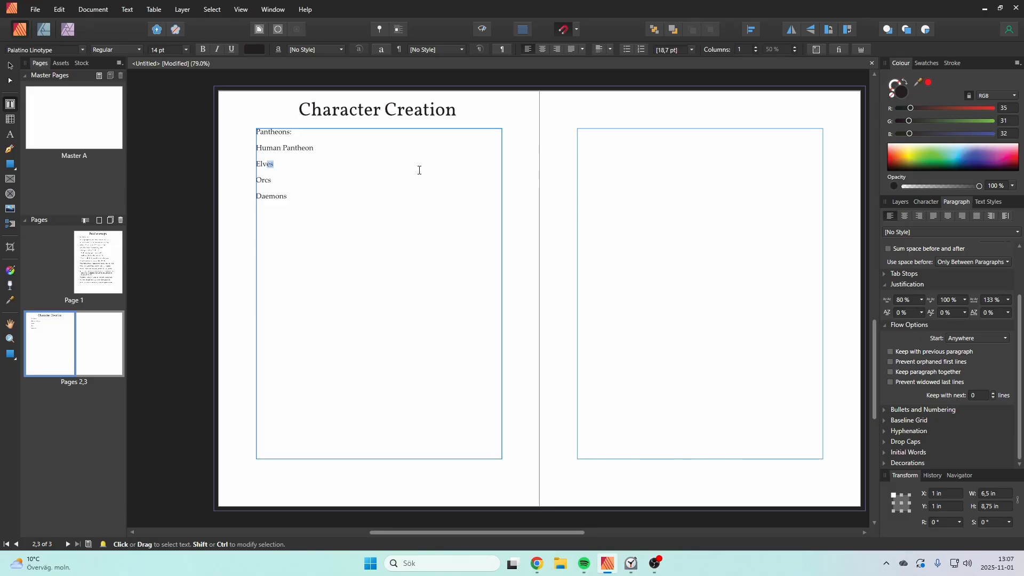
pyautogui.hotkey('shift', 'Left')
pyautogui.write('f Pantheon')
pyautogui.press('Down')
pyautogui.press('BackSpace')
pyautogui.write('Pantheon')
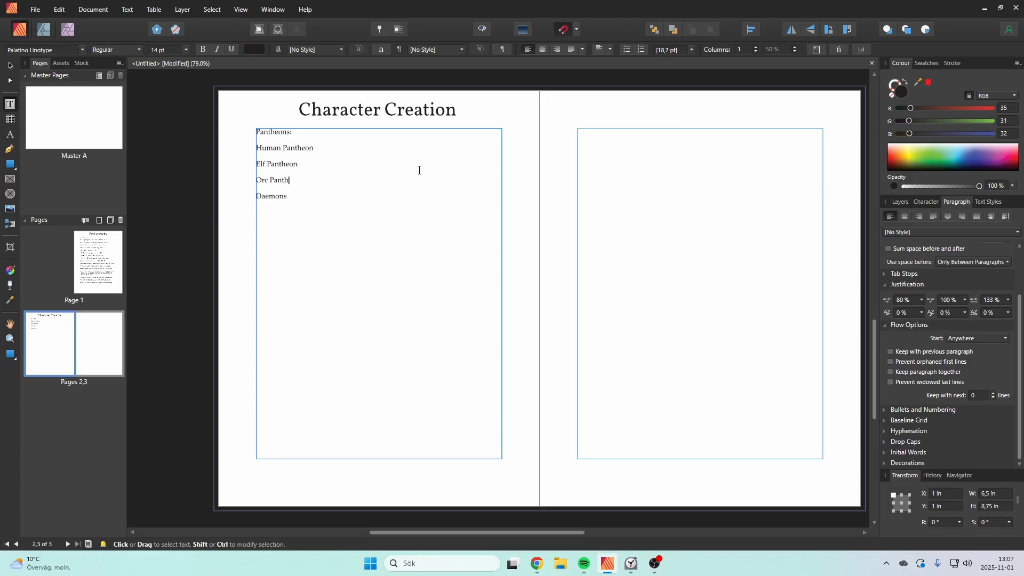
# Replace the Daemons line with "The Seven Hells".
pyautogui.press('Down')
pyautogui.hotkey('shift', 'Left')
pyautogui.hotkey('shift', 'Left')
pyautogui.hotkey('shift', 'Left')
pyautogui.hotkey('shift', 'Left')
pyautogui.hotkey('shift', 'Left')
pyautogui.hotkey('shift', 'Left')
pyautogui.hotkey('shift', 'Left')
pyautogui.write('The 7')
pyautogui.press('BackSpace')
pyautogui.write('Seven Hells')
pyautogui.hotkey('shift', 'Up')
pyautogui.hotkey('shift', 'Up')
pyautogui.hotkey('shift', 'Up')
pyautogui.hotkey('shift', 'Up')
pyautogui.hotkey('shift', 'Down')
pyautogui.hotkey('shift', 'Down')
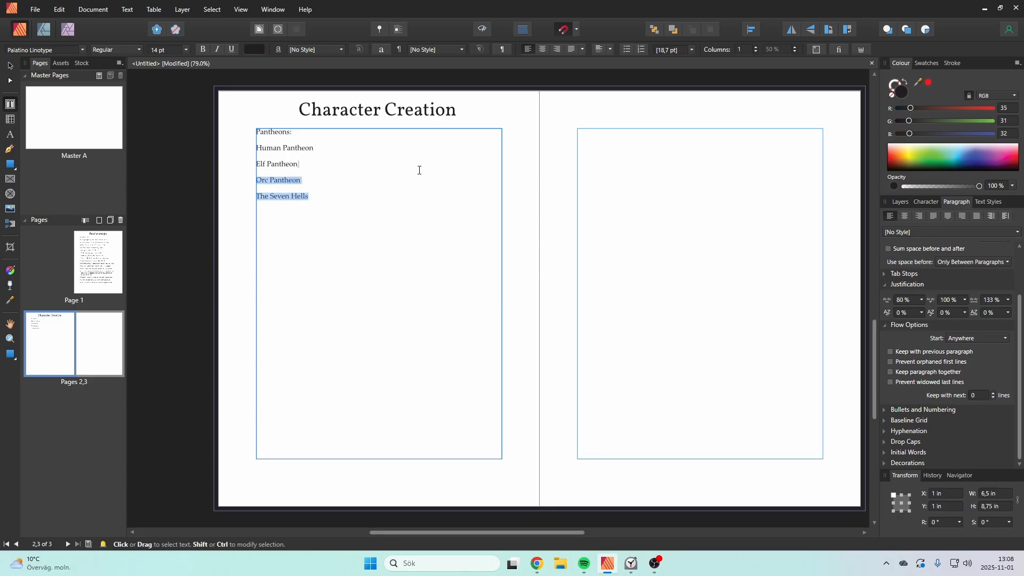
pyautogui.hotkey('shift', 'Down')
pyautogui.hotkey('shift', 'Down')
pyautogui.press('Up')
pyautogui.press('Up')
pyautogui.press('Up')
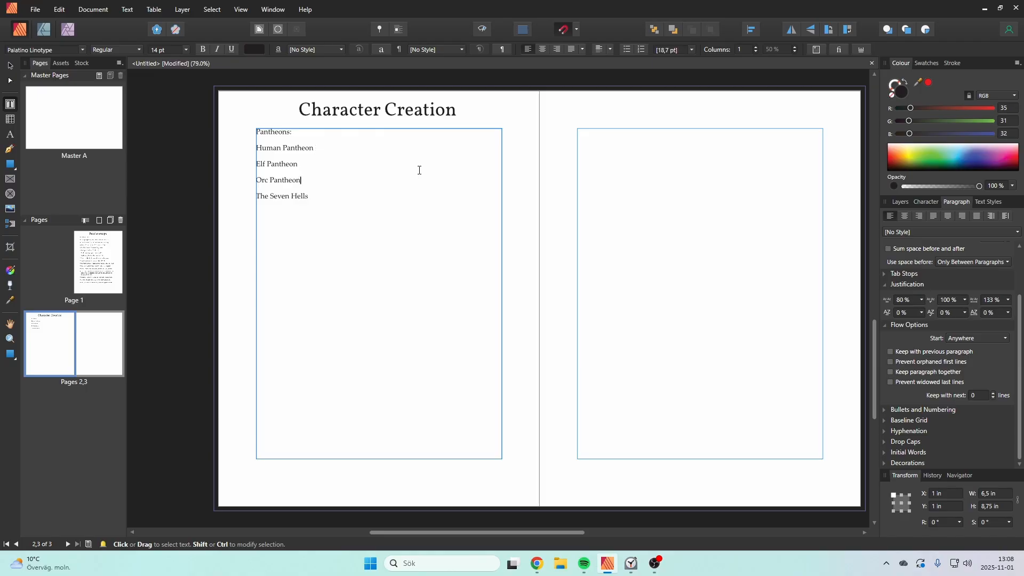
pyautogui.press('Return')
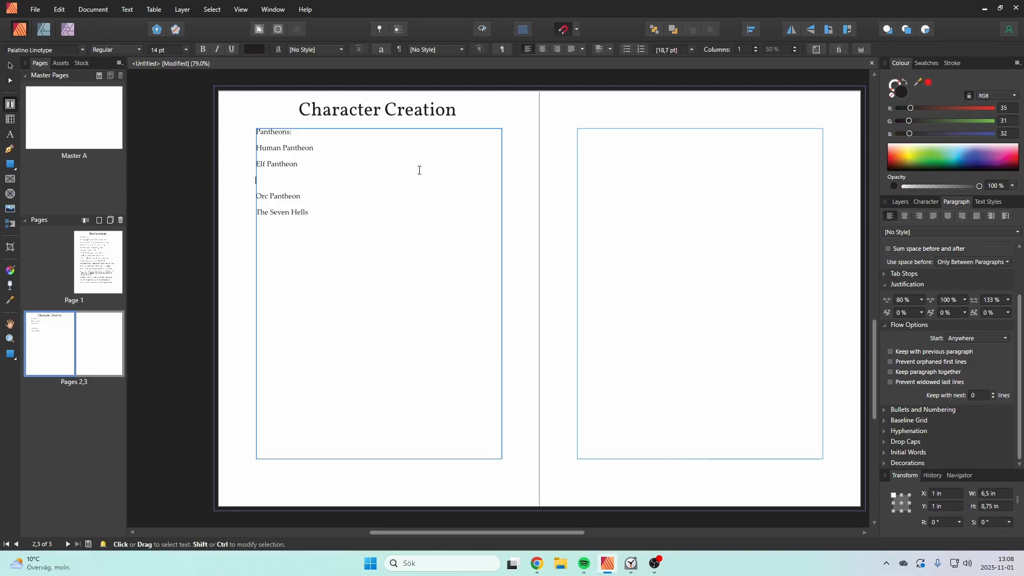
pyautogui.press('BackSpace')
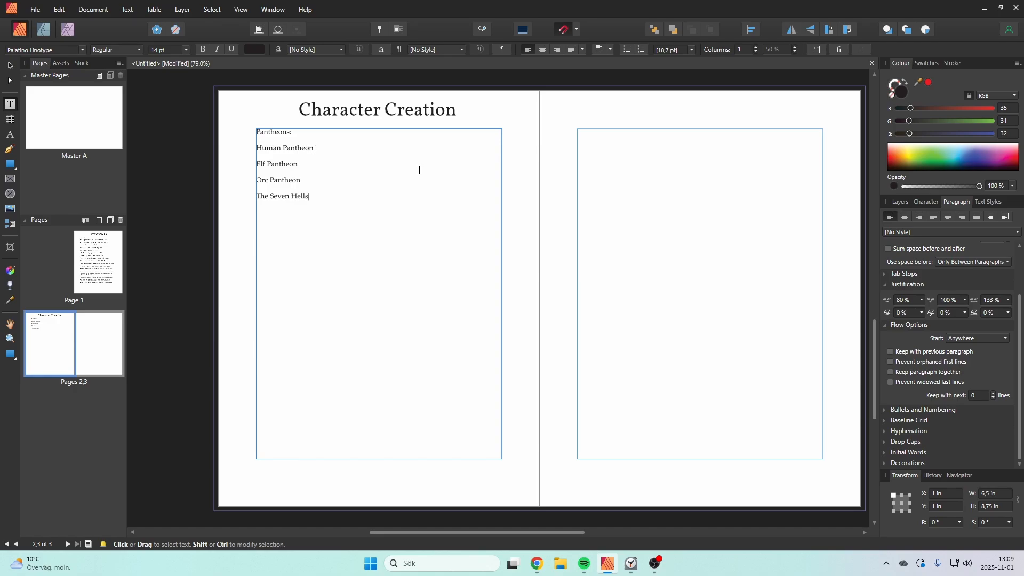
# Add the note "Based on different Sins" on a new line directly beneath The Seven Hells.
pyautogui.press('Down')
pyautogui.press('Down')
pyautogui.write('Based on different Sins')
# List "Nature" and "War" on separate lines beneath the Elf Pantheon heading.
pyautogui.click(419, 170)
pyautogui.press('Return')
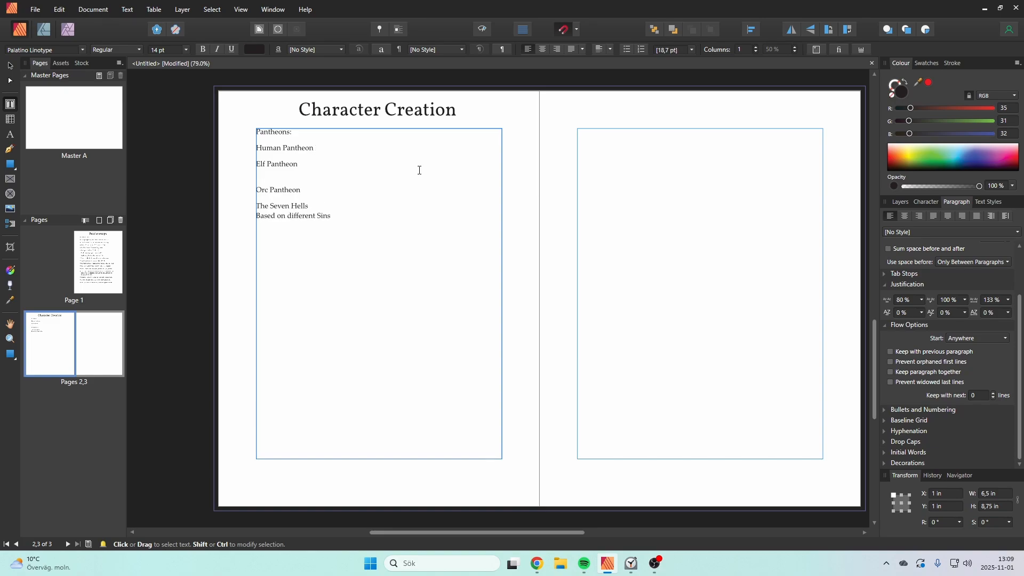
pyautogui.write('Nature')
pyautogui.press('Return')
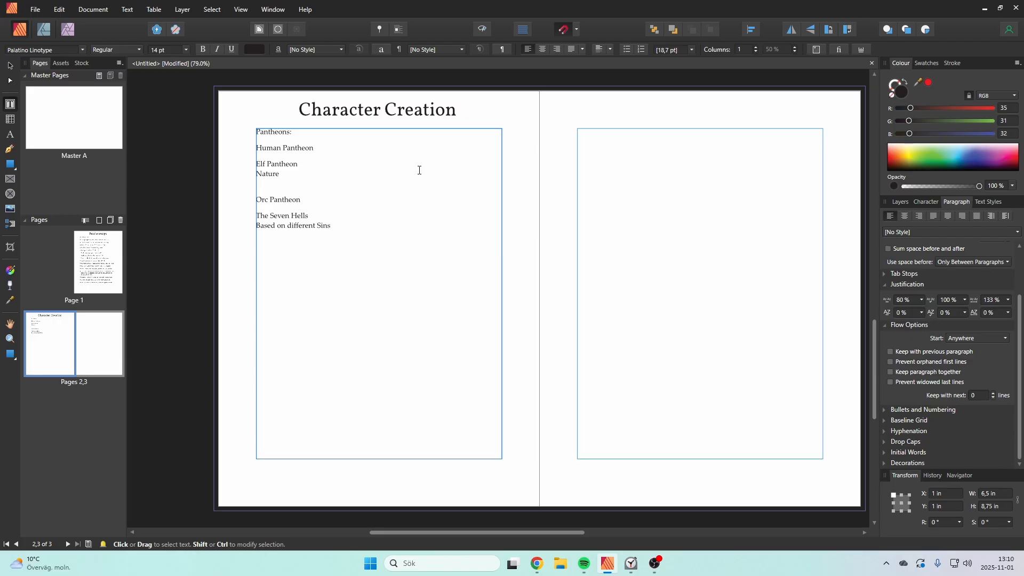
pyautogui.press('Up')
pyautogui.press('Down')
pyautogui.write('War')
pyautogui.press('Return')
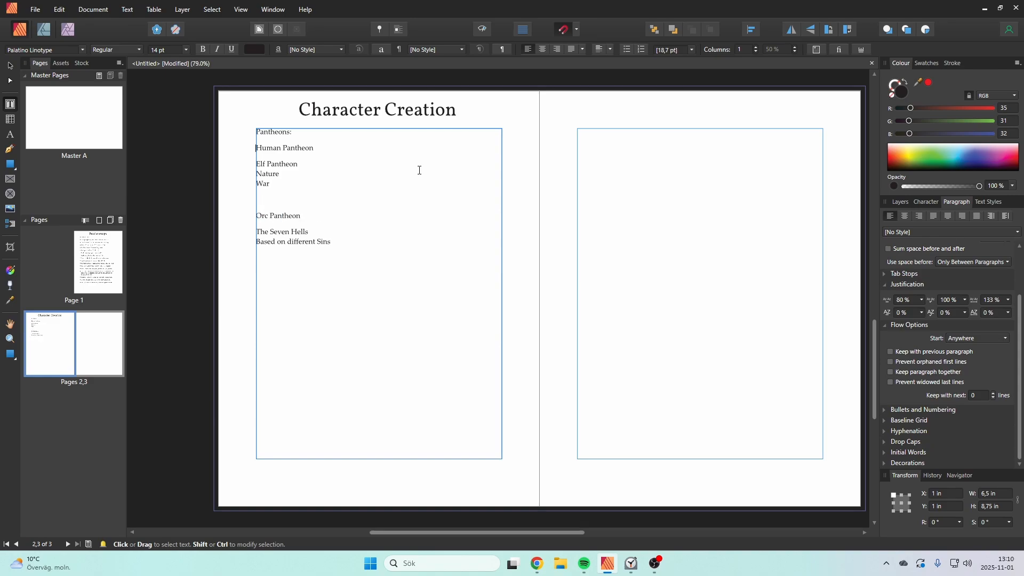
# Make room beneath the Human Pantheon heading and enter "War" as its first line.
pyautogui.press('Return')
pyautogui.press('BackSpace')
pyautogui.press('Down')
pyautogui.press('Return')
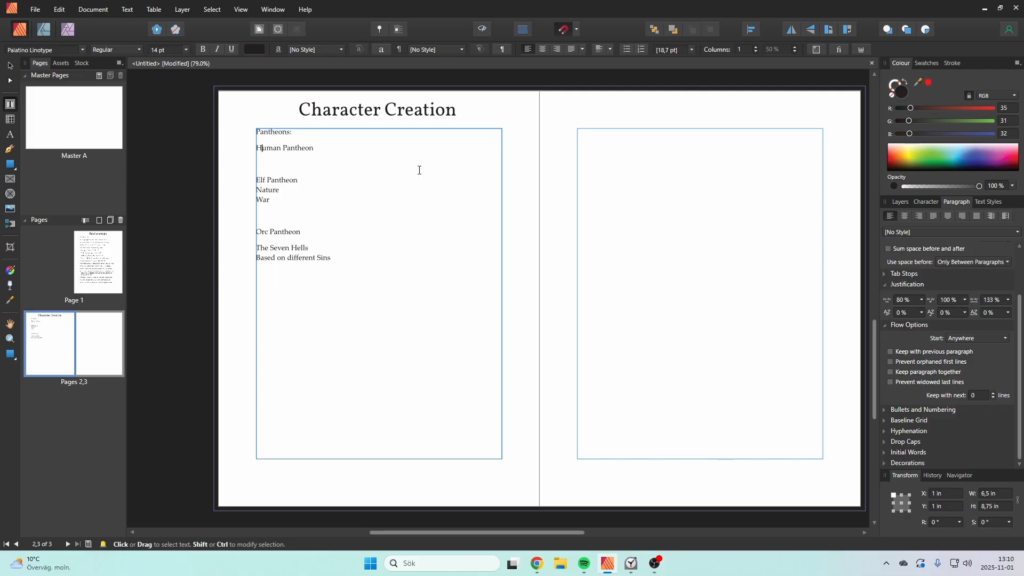
pyautogui.press('Return')
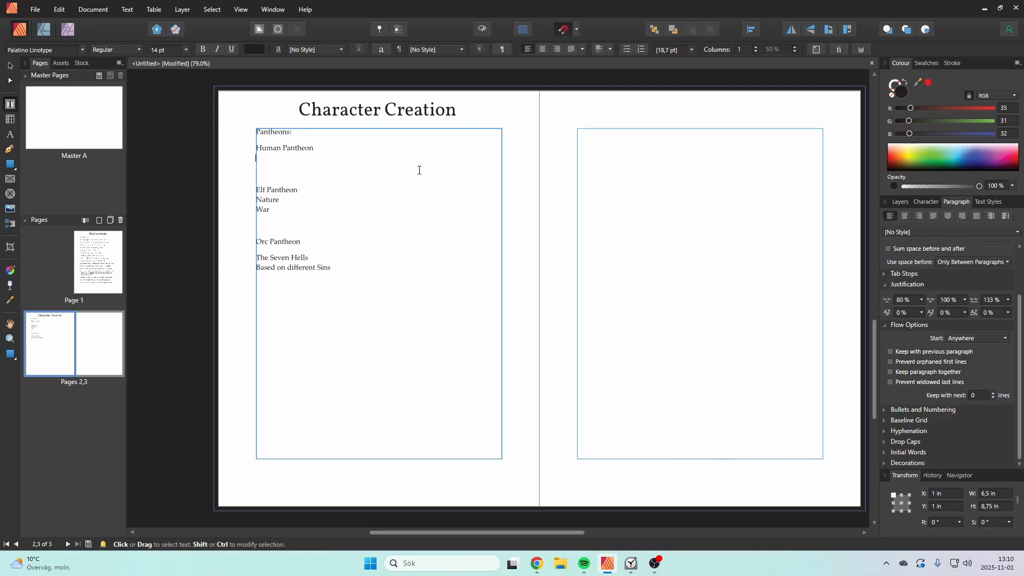
pyautogui.write('War')
# Enter "War" beneath Orc Pantheon and remove the empty paragraph above that heading.
pyautogui.press('Down')
pyautogui.press('Return')
pyautogui.write('War')
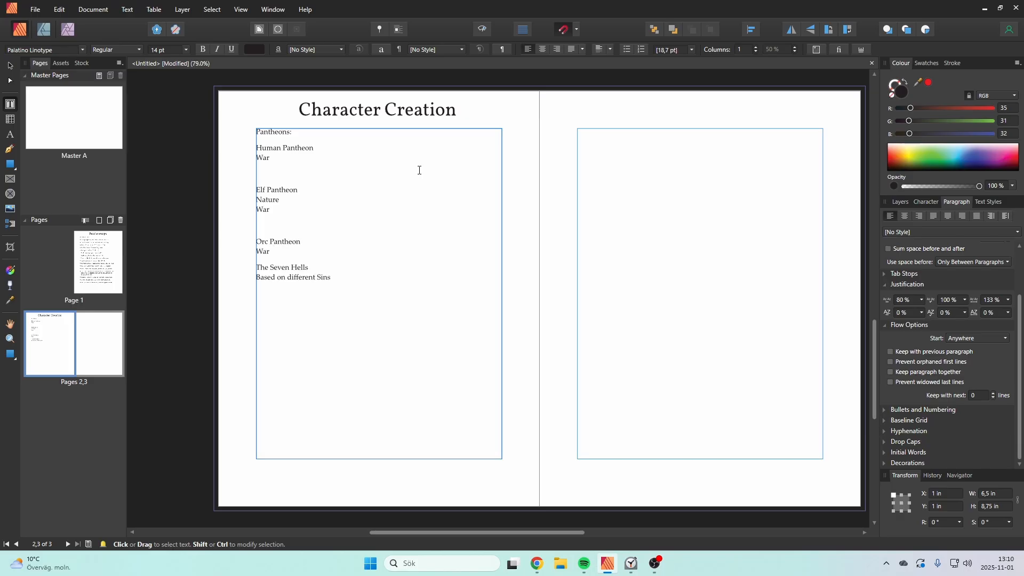
pyautogui.press('Delete')
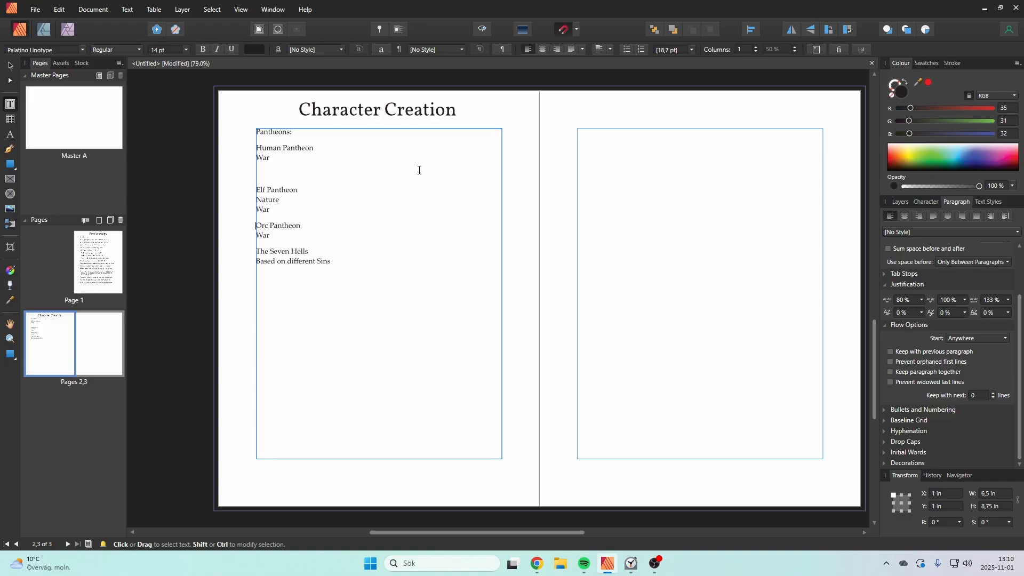
# Add "Peace" below War in the Human Pantheon group and remove the extra gap before Elf Pantheon.
pyautogui.press('Down')
pyautogui.press('Up')
pyautogui.press('Right')
pyautogui.press('Escape')
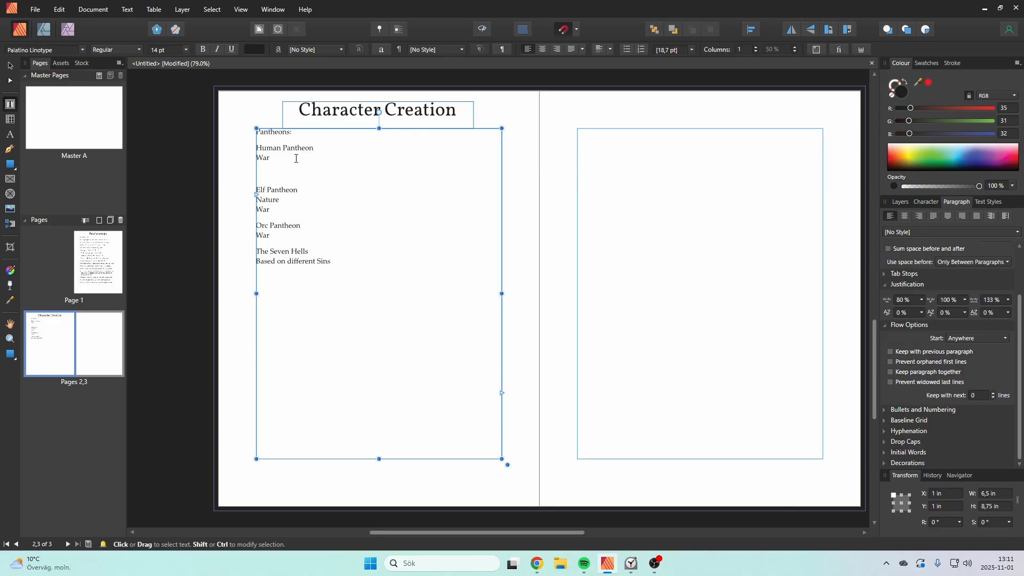
pyautogui.press('Return')
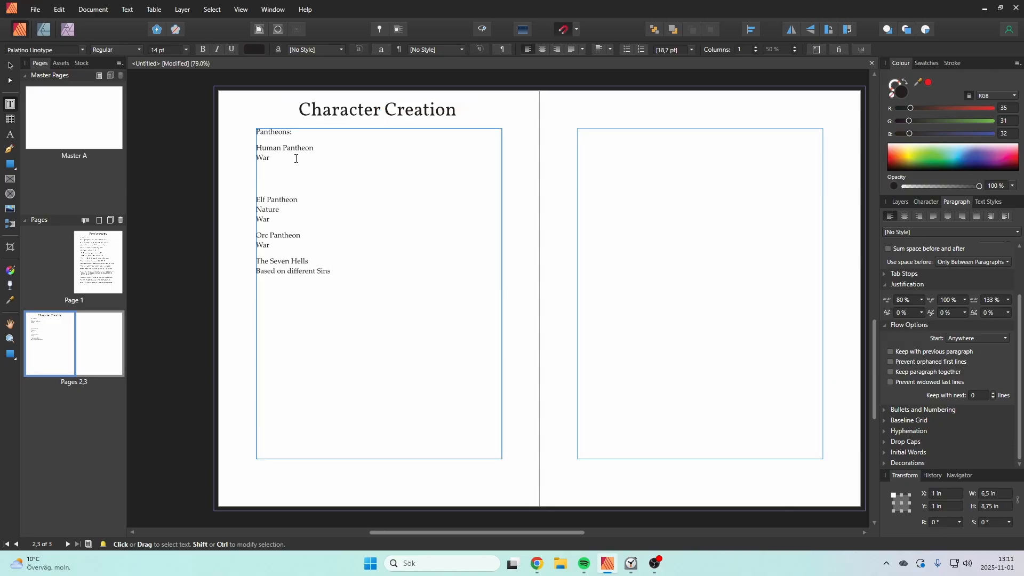
pyautogui.write('Peace')
pyautogui.press('Delete')
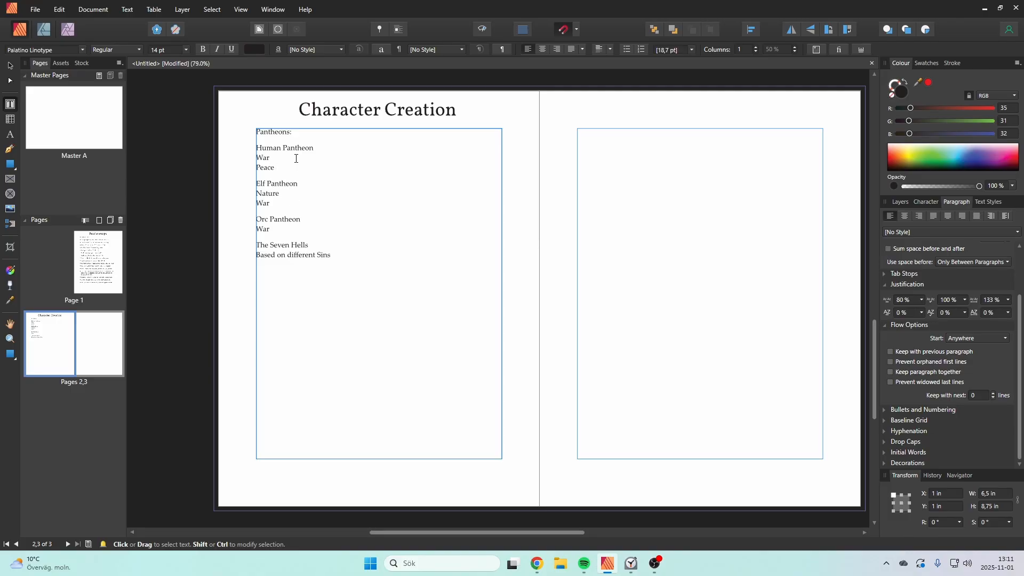
# Add "Nature" on a new line below War in the Orc Pantheon group.
pyautogui.press('Down')
pyautogui.press('Down')
pyautogui.press('Return')
pyautogui.write('Nature')
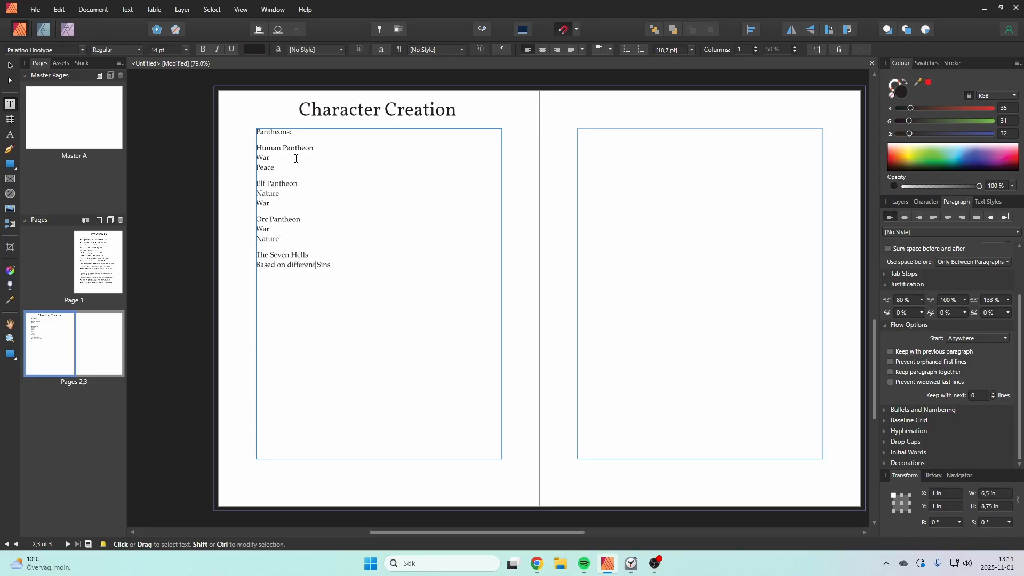
# Insert "Murder" beneath The Seven Hells, leaving blank space before the "Based on different Sins" line.
pyautogui.press('Right')
pyautogui.press('Right')
pyautogui.press('Right')
pyautogui.press('Right')
pyautogui.press('Right')
pyautogui.press('Right')
pyautogui.press('Right')
pyautogui.press('Right')
pyautogui.press('Right')
pyautogui.press('Right')
pyautogui.press('Right')
pyautogui.press('Right')
pyautogui.press('Return')
pyautogui.press('Return')
pyautogui.press('Up')
pyautogui.press('Up')
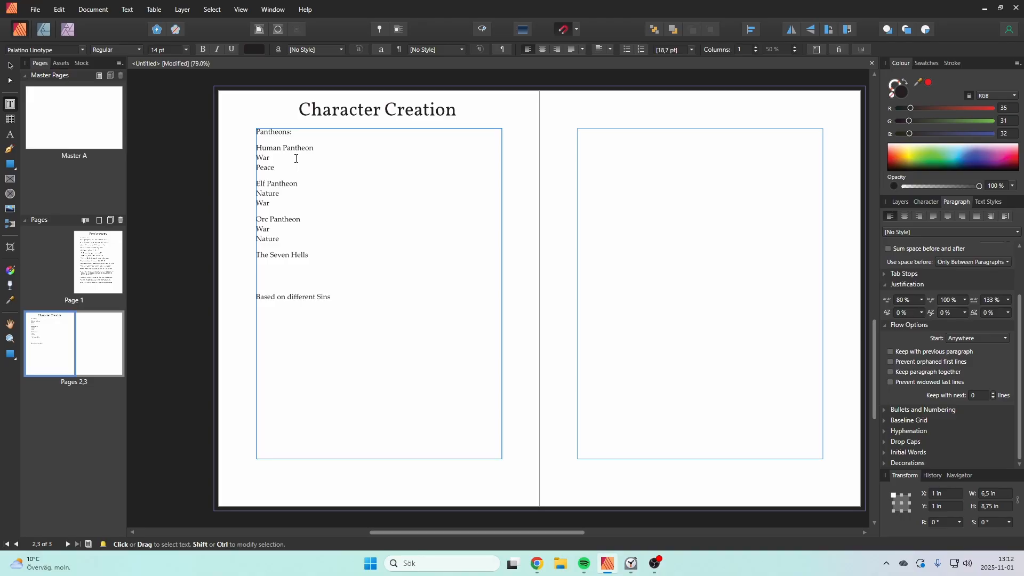
pyautogui.write('Murder')
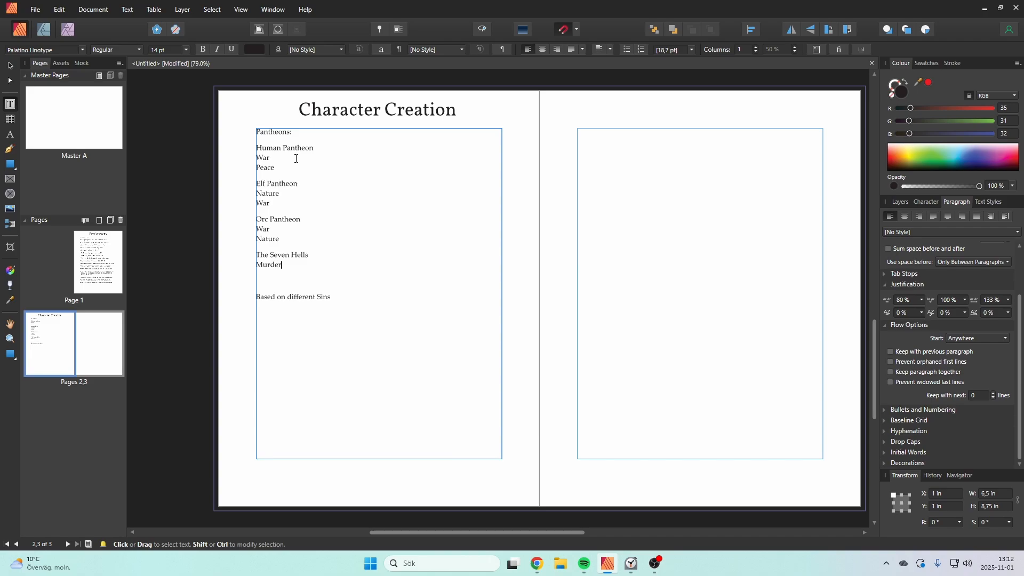
# Add "Lies" and "Excess" on separate lines below Murder in The Seven Hells group.
pyautogui.press('Return')
pyautogui.press('BackSpace')
pyautogui.hotkey('shift', 'Return')
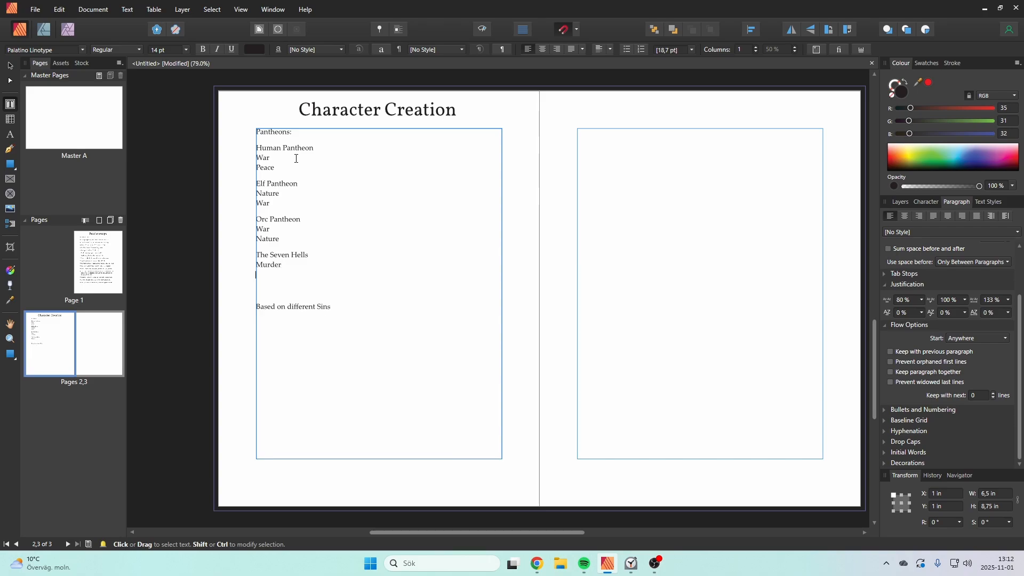
pyautogui.write('Lies')
pyautogui.press('Down')
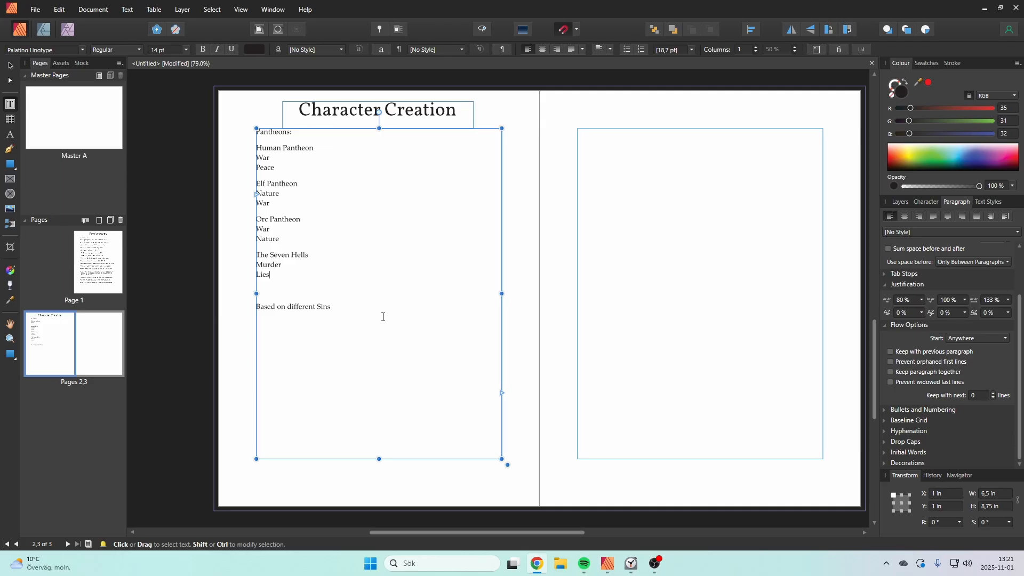
pyautogui.click(287, 277)
pyautogui.press('Return')
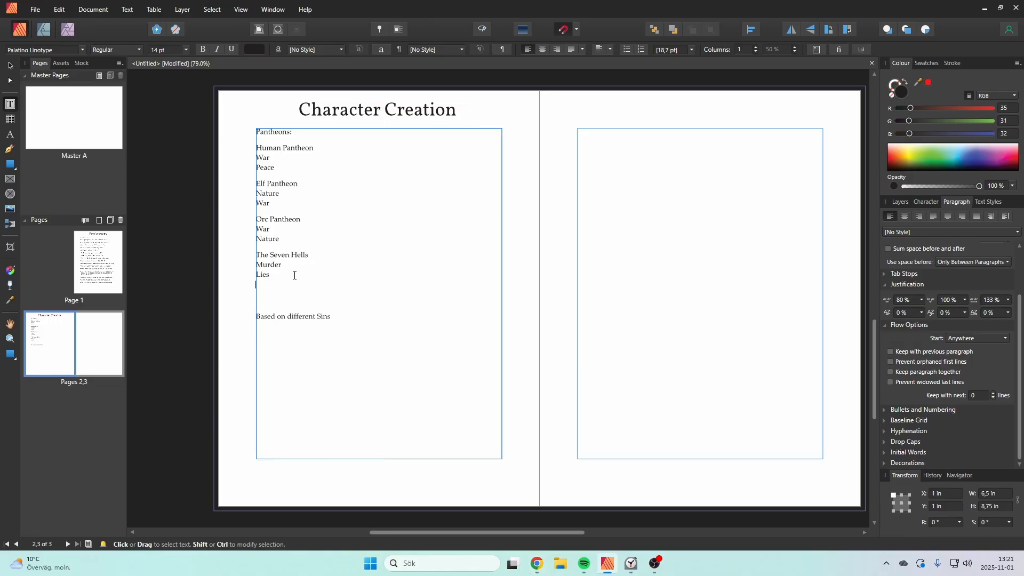
pyautogui.write('Excess')
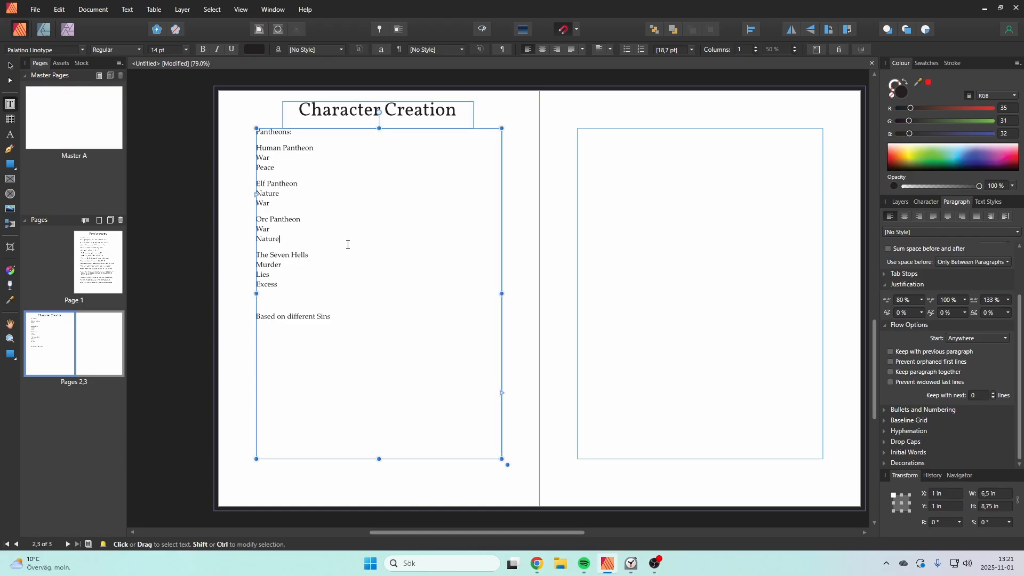
# Append "(each has a drawback/Taboo" to The Seven Hells heading.
pyautogui.click(345, 260)
pyautogui.write('(e')
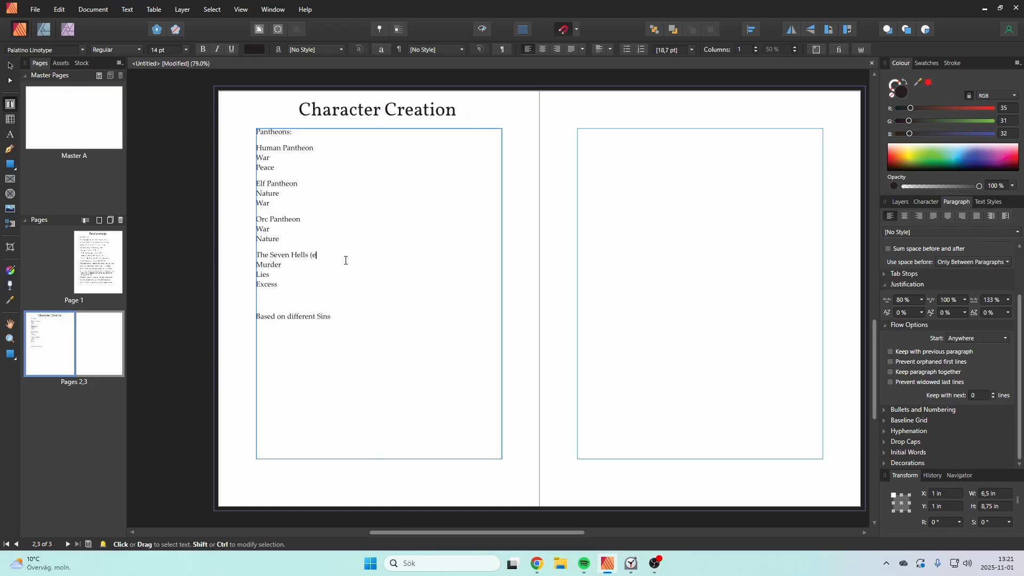
pyautogui.write('ach has a drafwback /')
pyautogui.press('BackSpace')
pyautogui.press('BackSpace')
pyautogui.write('/Taboo')
pyautogui.press('Down')
pyautogui.hotkey('shift', 'Left')
pyautogui.hotkey('shift', 'Left')
pyautogui.hotkey('shift', 'Left')
pyautogui.hotkey('shift', 'Left')
pyautogui.hotkey('shift', 'Left')
pyautogui.hotkey('shift', 'Left')
pyautogui.press('Right')
pyautogui.click(346, 261)
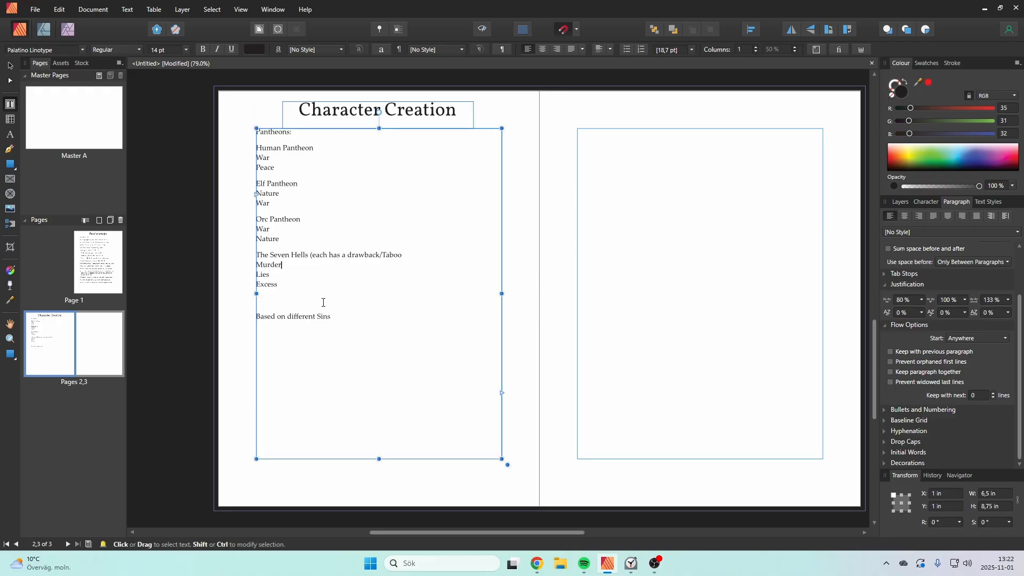
# Enter the heading "Minor Pantheons" in the empty paragraph below the Seven Hells list and start a line beneath it.
pyautogui.click(377, 303)
pyautogui.write('com')
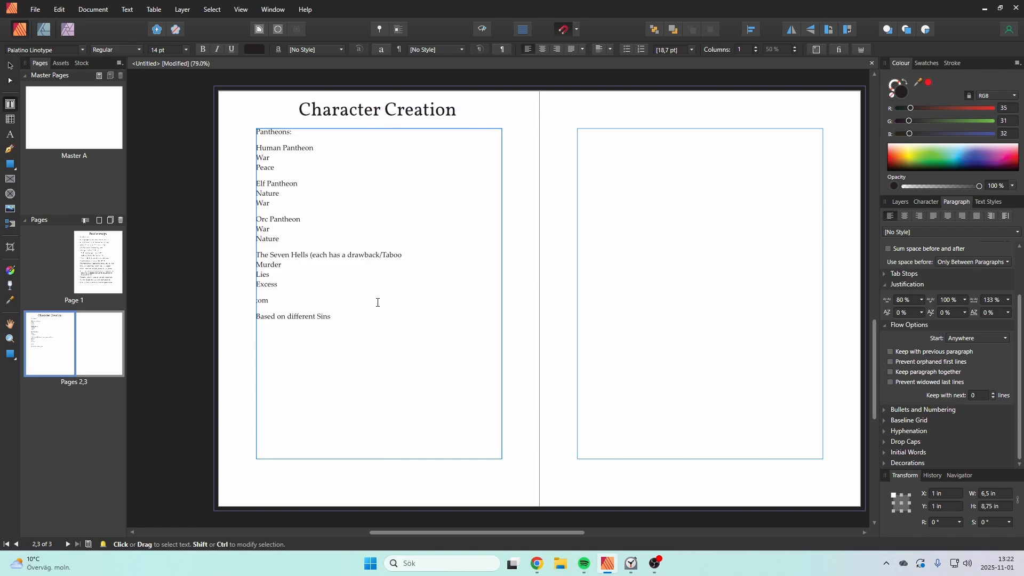
pyautogui.press('BackSpace')
pyautogui.press('BackSpace')
pyautogui.press('BackSpace')
pyautogui.write('Co')
pyautogui.press('BackSpace')
pyautogui.press('BackSpace')
pyautogui.write('Minor Pantheons')
pyautogui.press('Return')
# Delete the "Based on different Sins" line and list "Dream" and "Delusion" beneath Minor Pantheons.
pyautogui.moveTo(335, 326); pyautogui.dragTo(256, 326)
pyautogui.press('BackSpace')
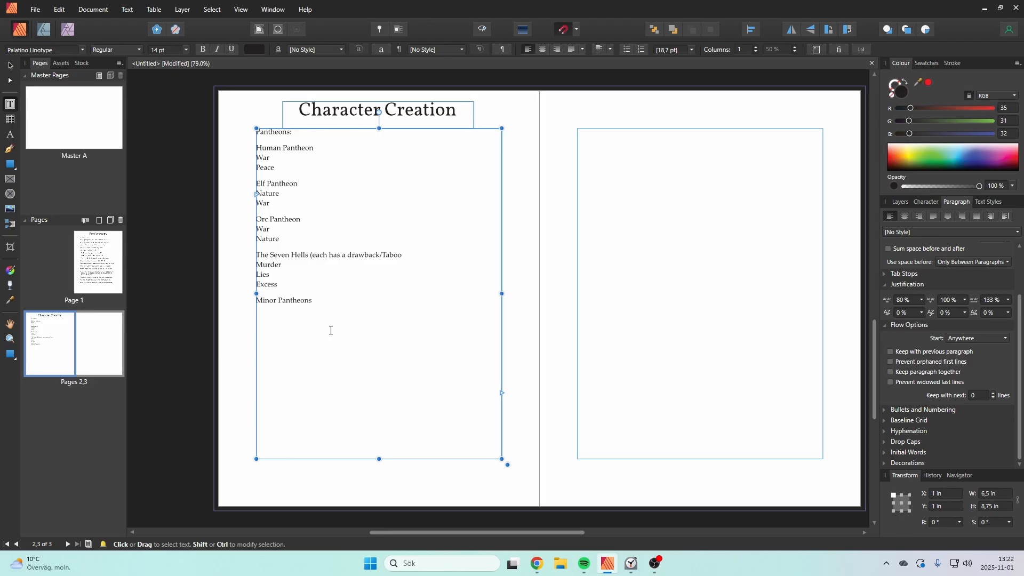
pyautogui.write('Dream')
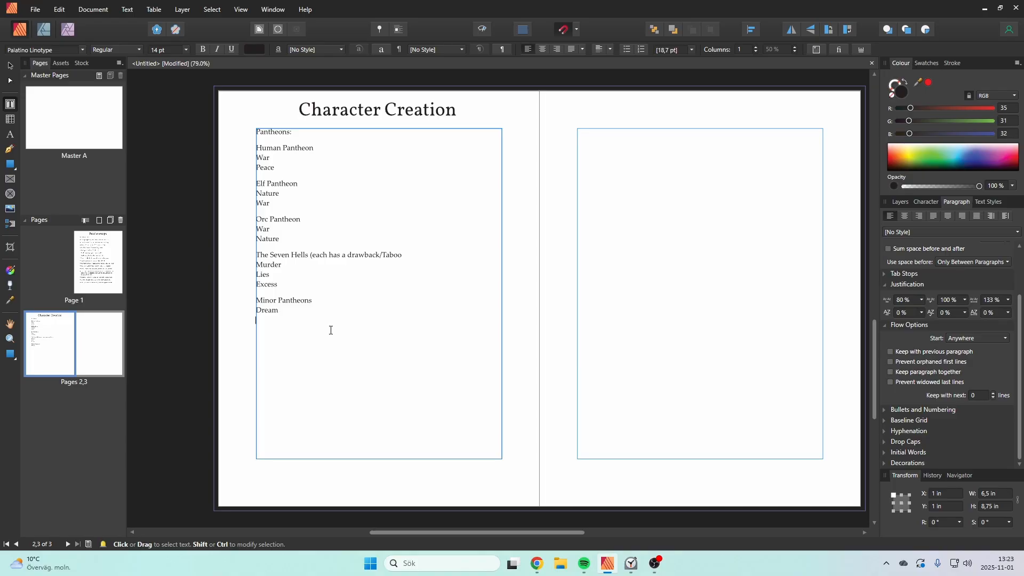
pyautogui.write('Delusion')
# Add the missing closing parenthesis after "Taboo" in The Seven Hells heading.
pyautogui.doubleClick(258, 148)
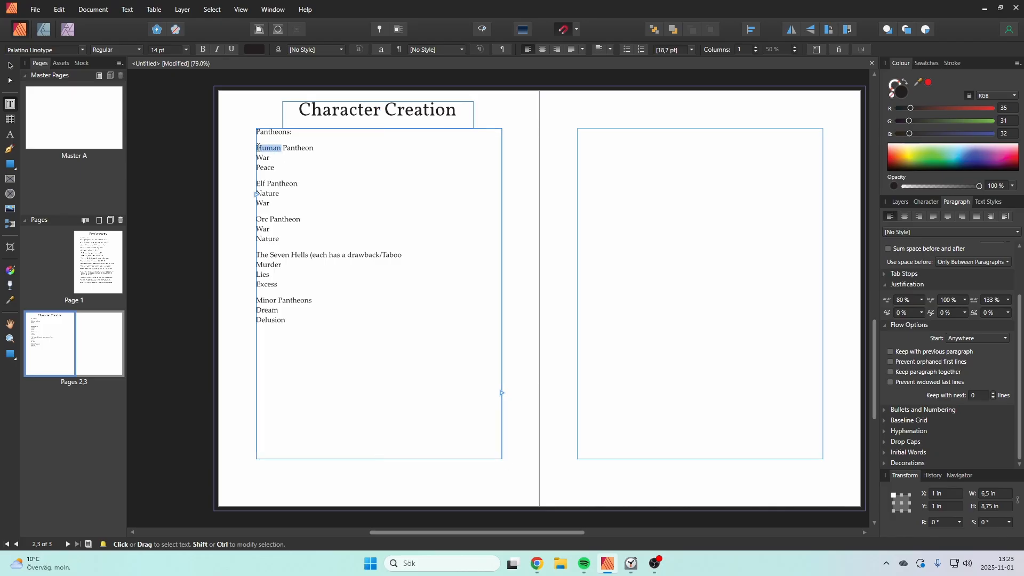
pyautogui.click(311, 148)
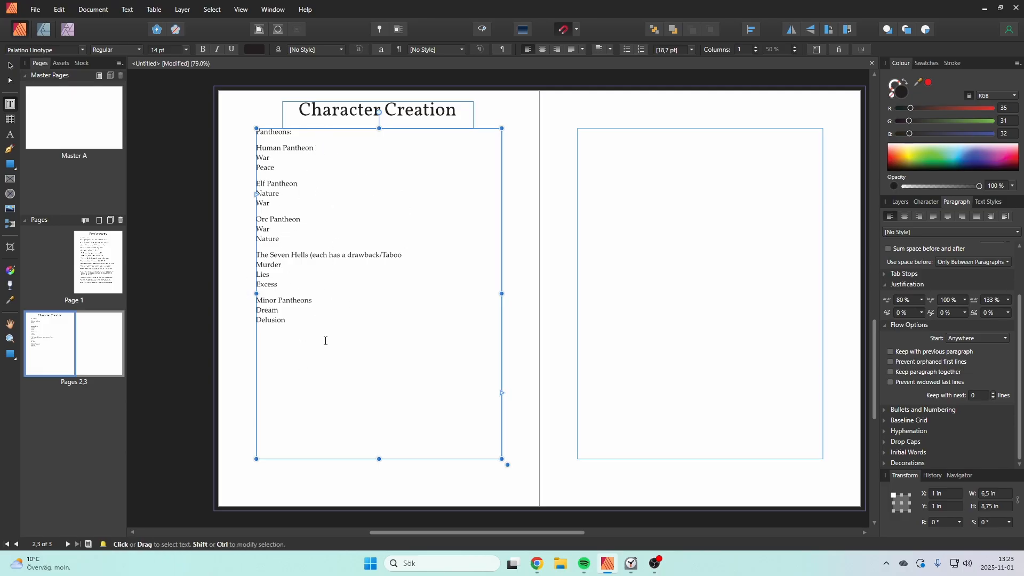
pyautogui.click(407, 258)
pyautogui.write(')')
# Delete the blank page 3 facing the Character Creation page.
pyautogui.rightClick(59, 347)
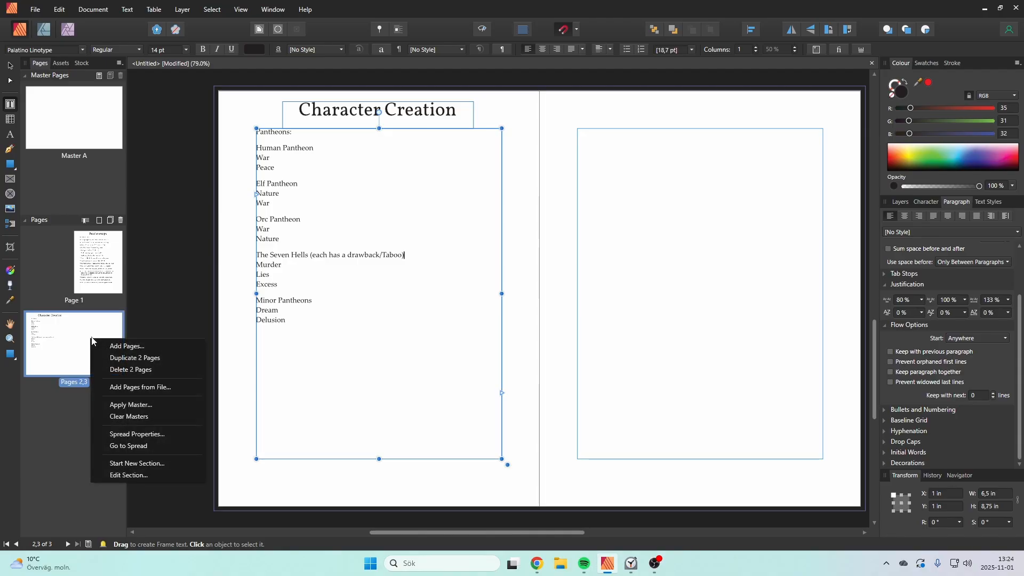
pyautogui.click(69, 382)
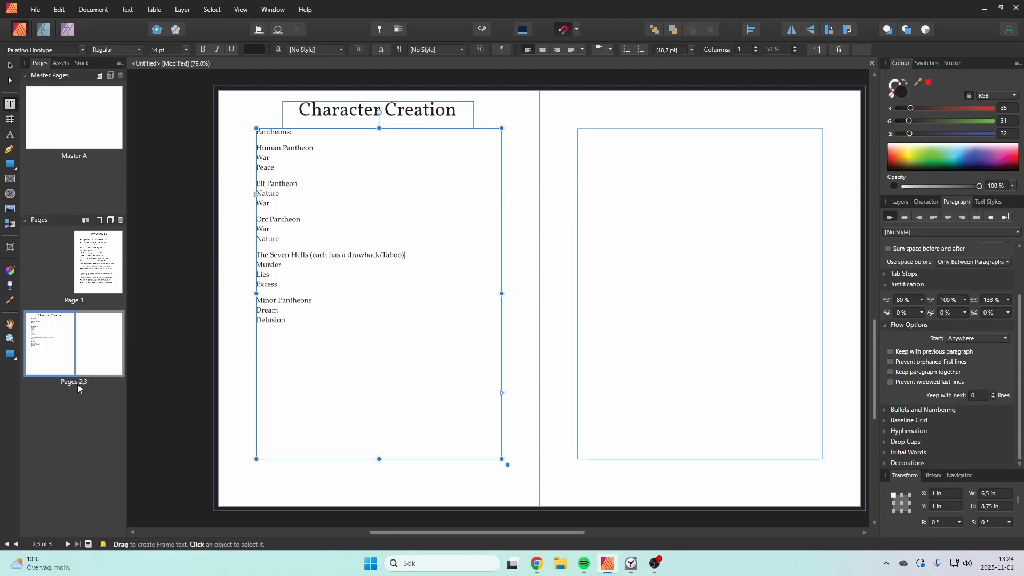
pyautogui.click(104, 363)
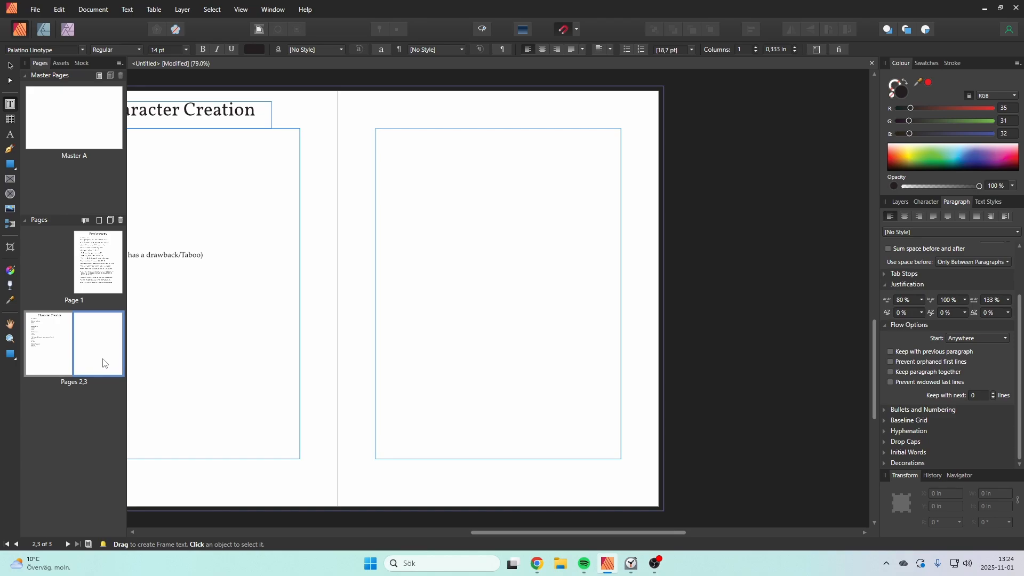
pyautogui.rightClick(104, 363)
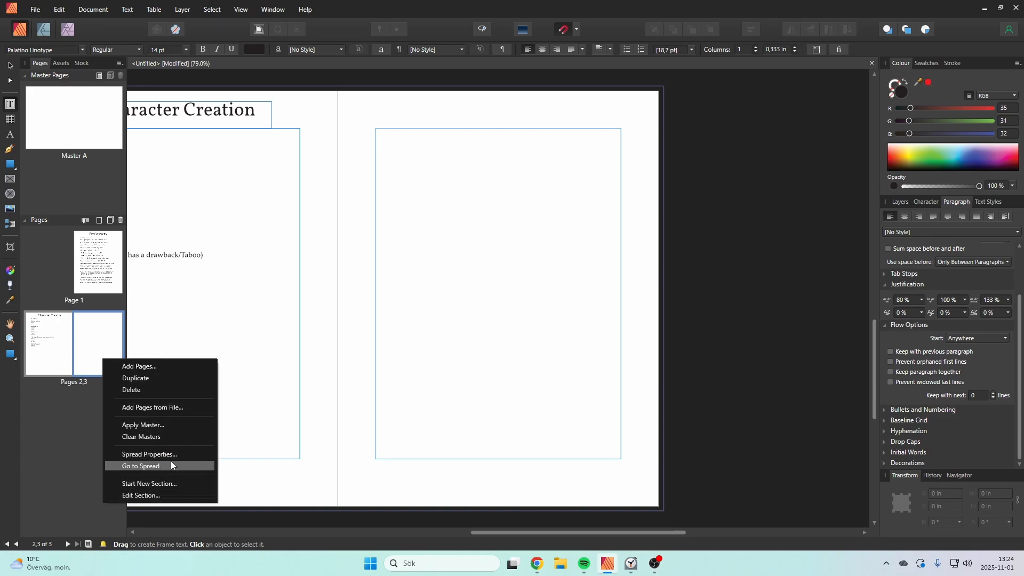
pyautogui.click(159, 389)
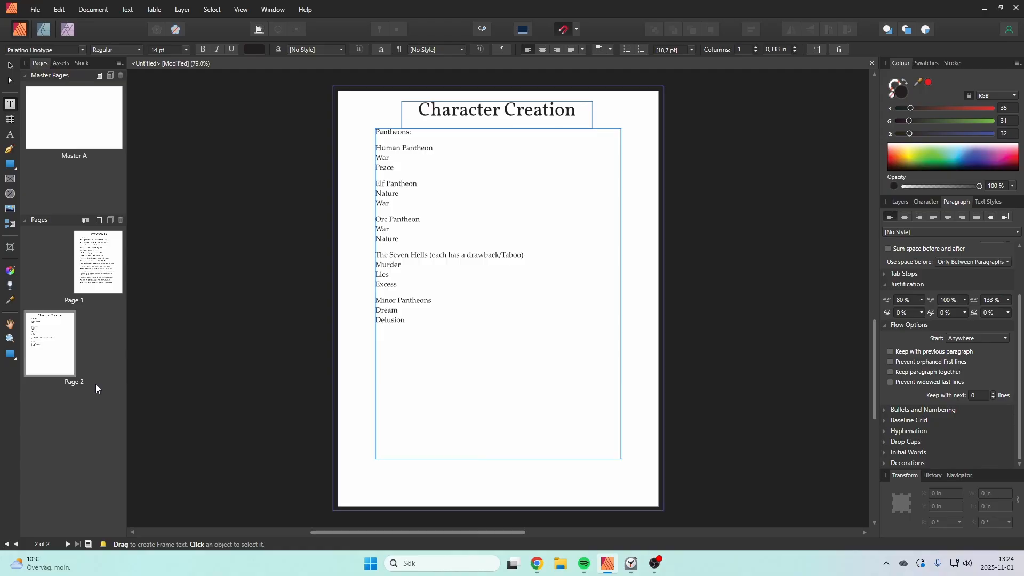
# Duplicate the Character Creation page so a copy faces it as page 3.
pyautogui.rightClick(52, 346)
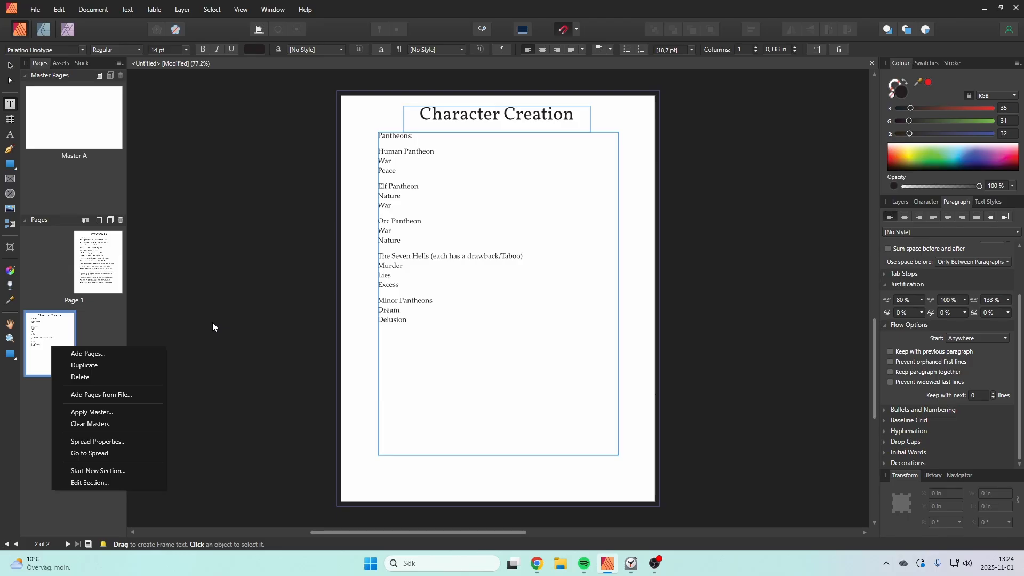
pyautogui.click(143, 366)
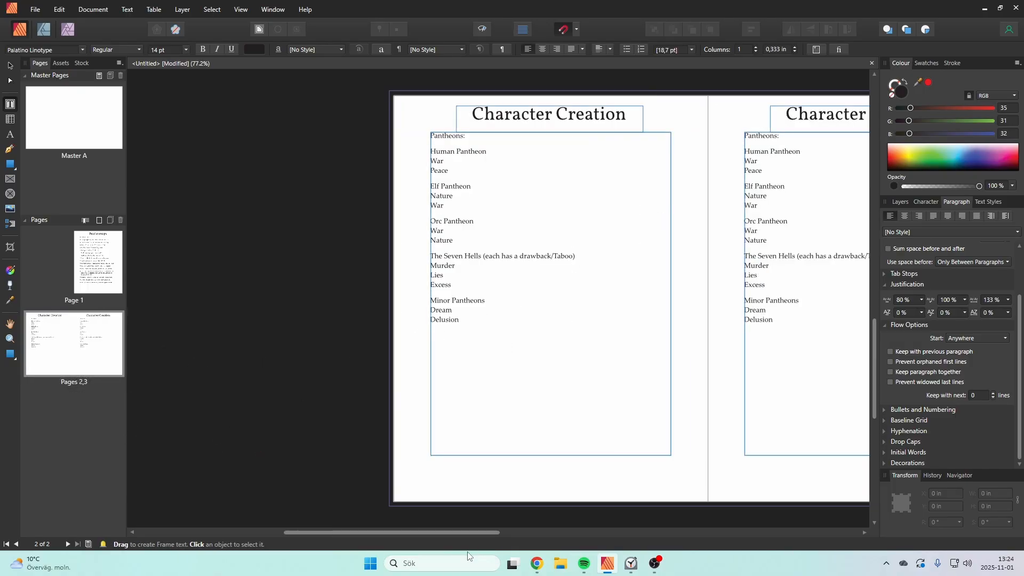
pyautogui.moveTo(469, 532); pyautogui.dragTo(591, 520)
# Replace the whole pantheon list on the duplicated page with the heading "Skills:".
pyautogui.click(555, 300)
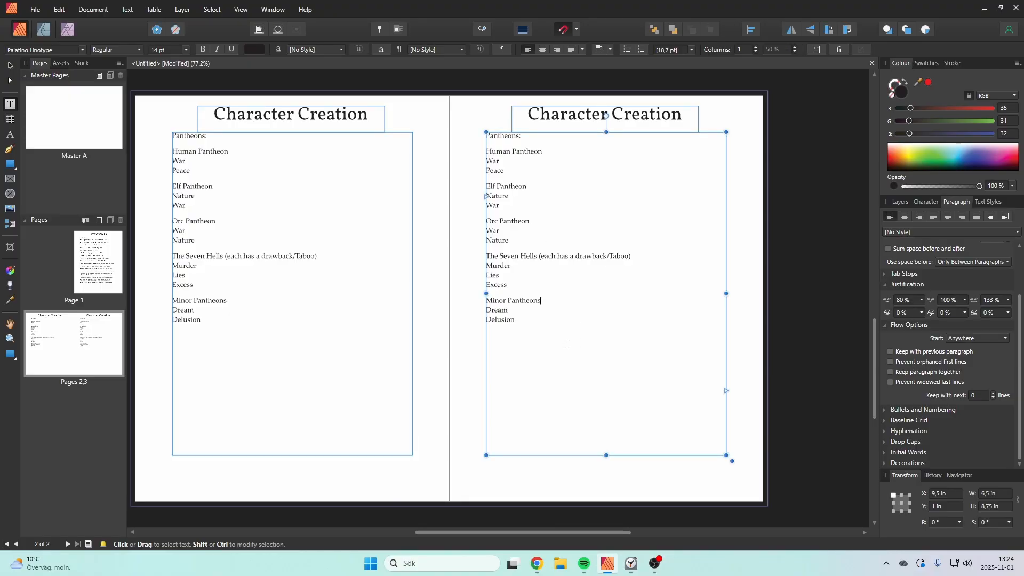
pyautogui.moveTo(567, 340); pyautogui.dragTo(488, 134)
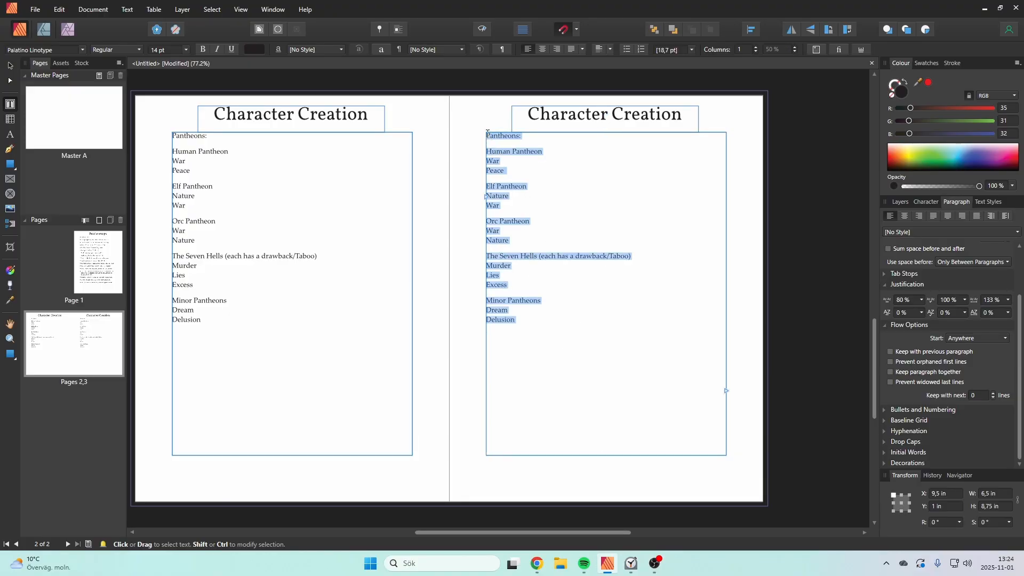
pyautogui.press('BackSpace')
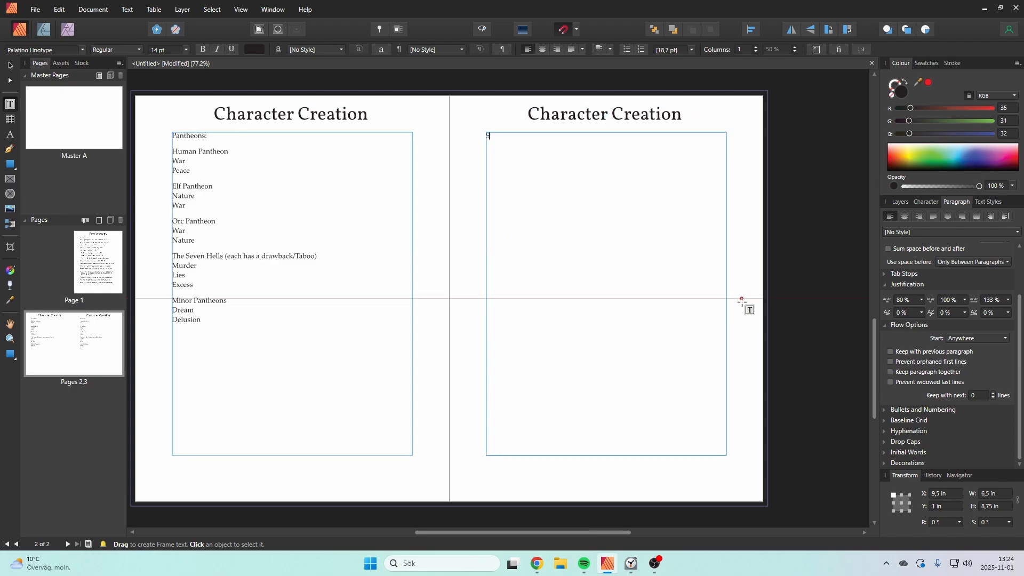
pyautogui.write('Skills')
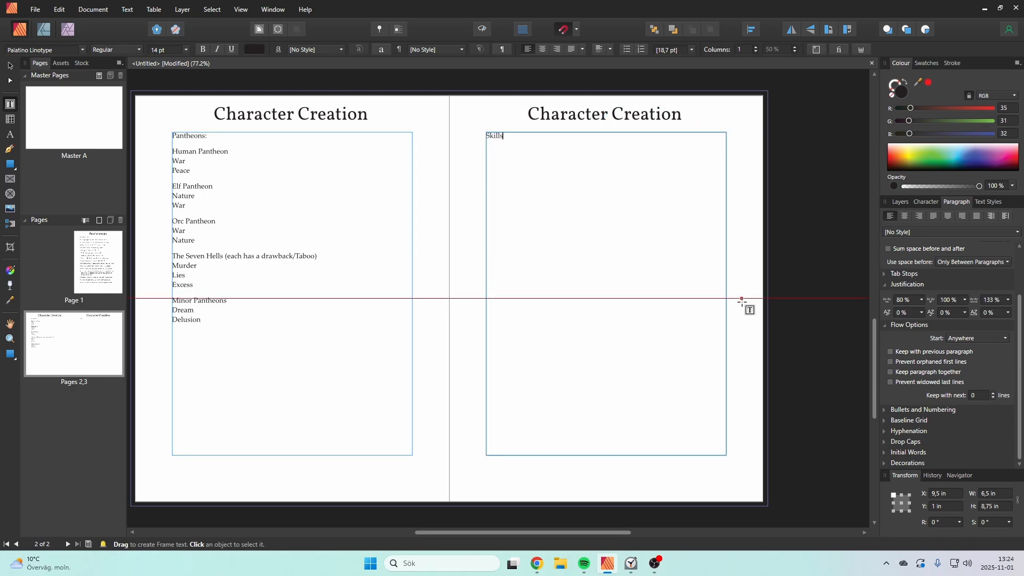
pyautogui.write(':')
pyautogui.press('Escape')
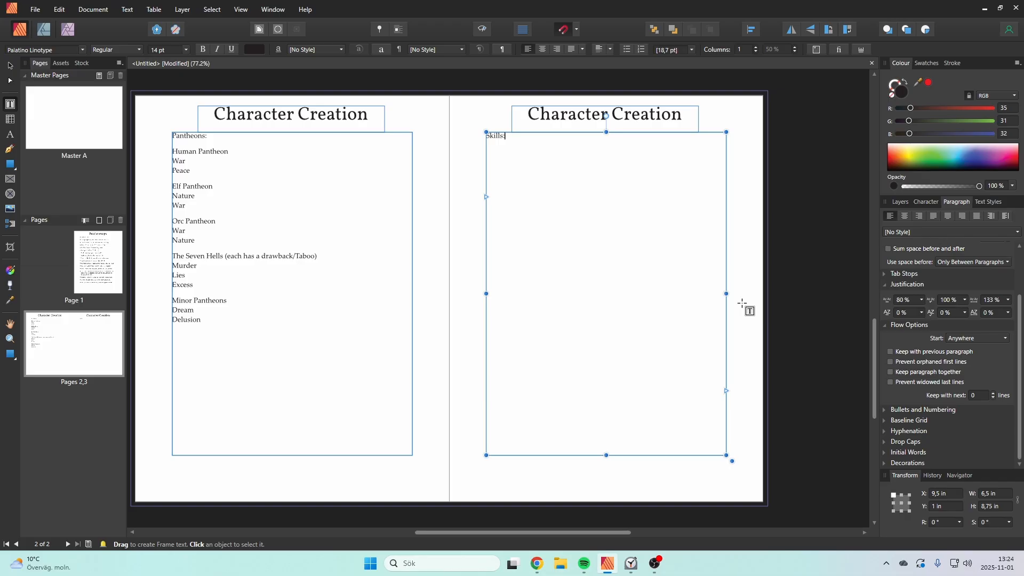
# List "Perception", "Navigation" and "Stealth" as separate paragraphs beneath the Skills heading.
pyautogui.press('Return')
pyautogui.press('Return')
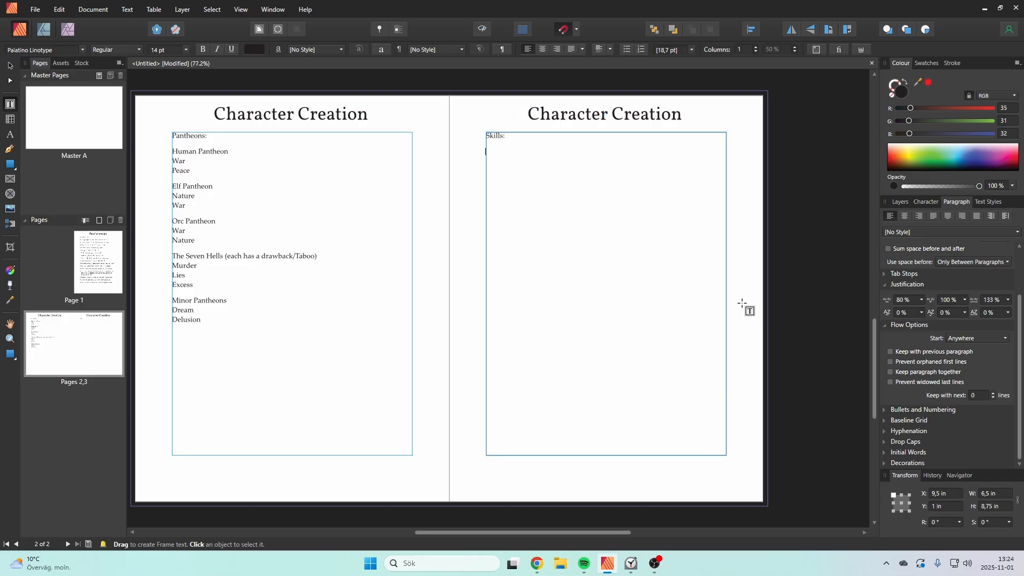
pyautogui.write('Perceptio')
pyautogui.write('ns')
pyautogui.write('Navi')
pyautogui.write('g')
pyautogui.press('BackSpace')
pyautogui.write('gation')
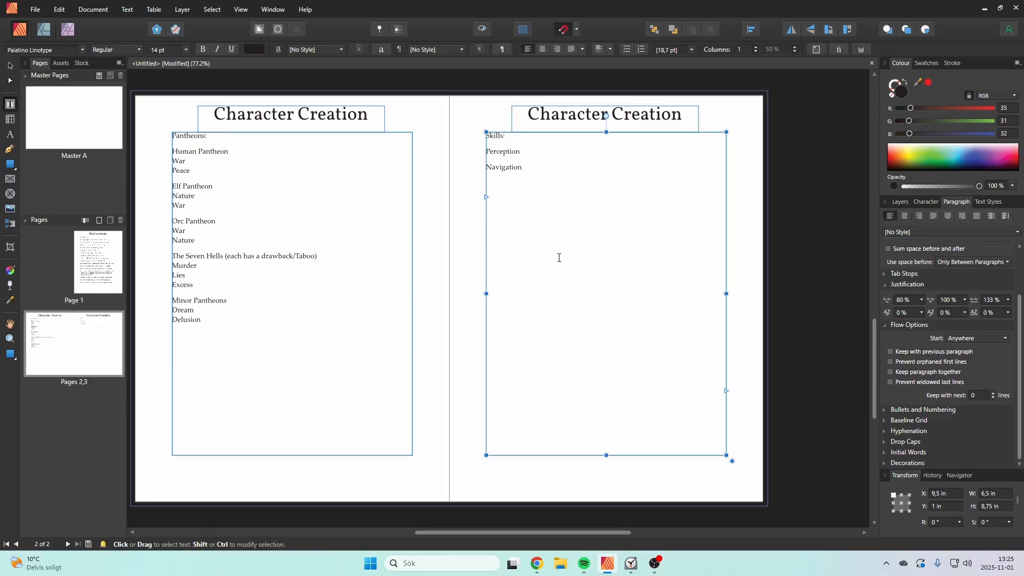
pyautogui.write('Stealth')
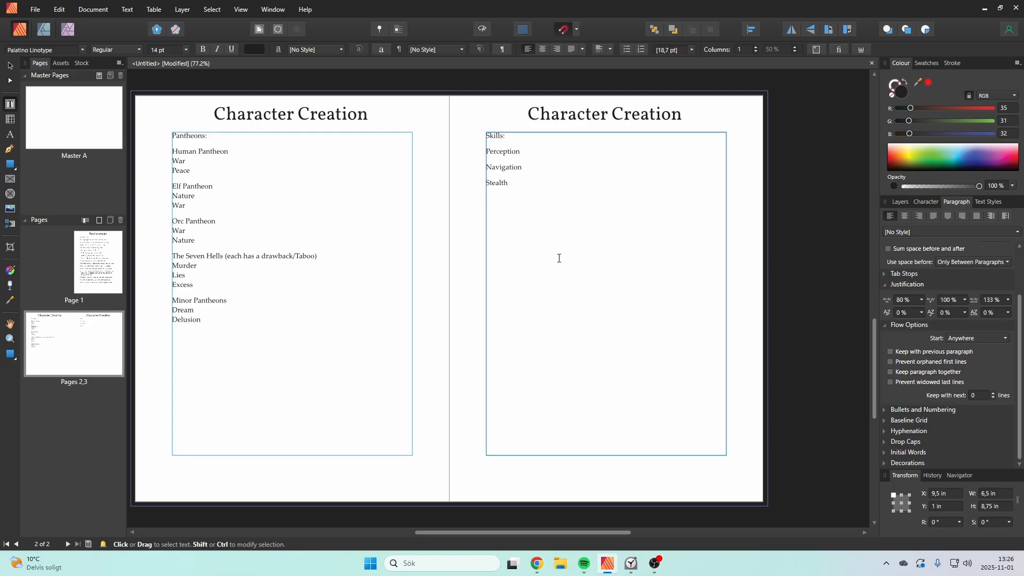
# Add "Realm Knowledge", "Insight" and "Negotiation" as separate paragraphs below Stealth.
pyautogui.press('Return')
pyautogui.write('Realm')
pyautogui.write(' Knowled')
pyautogui.write('ge')
pyautogui.write('Insight')
pyautogui.write('Neg')
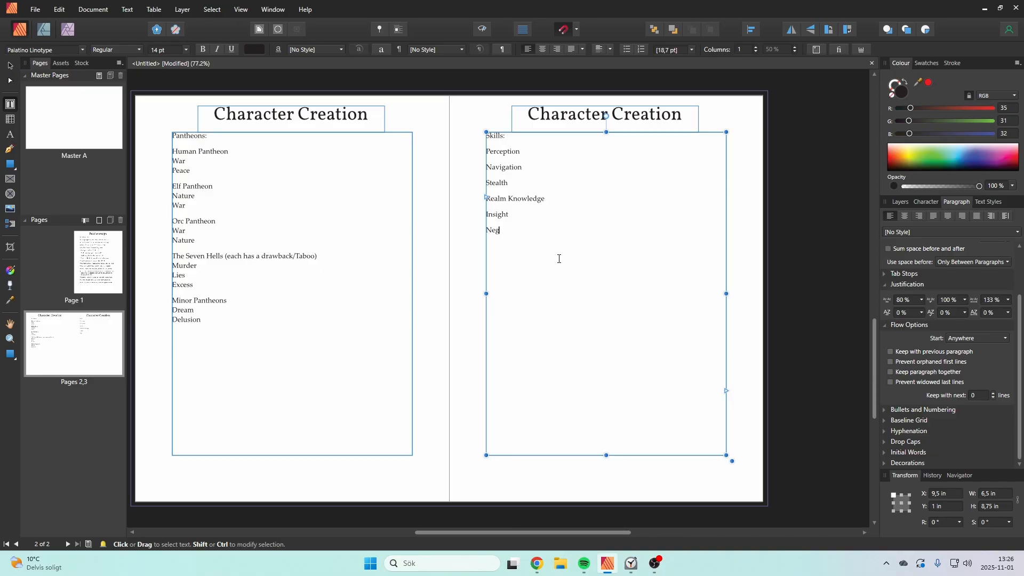
pyautogui.write('oti')
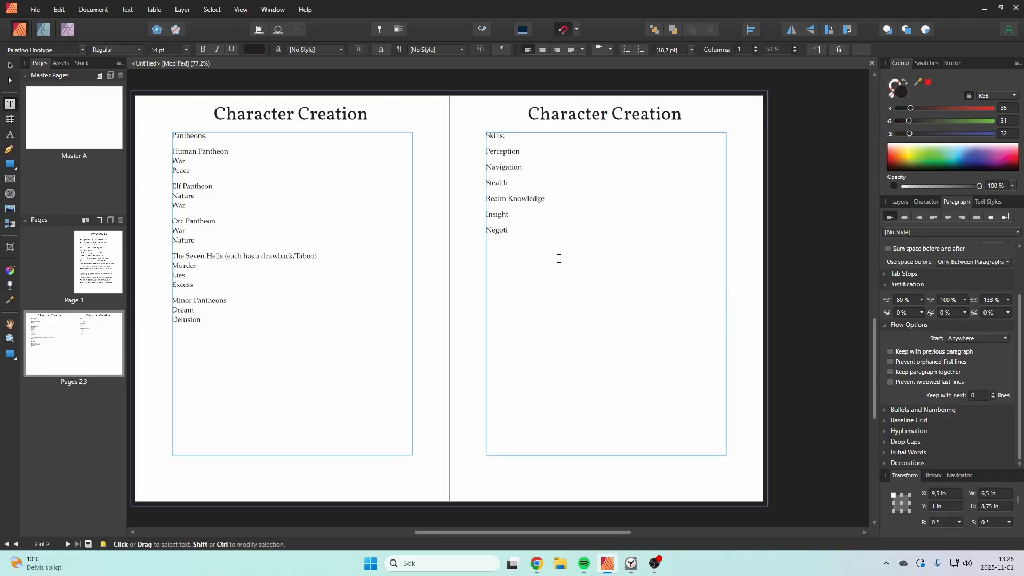
pyautogui.write('ation')
# Add "Divination" and "Wilderness" as separate paragraphs below Negotiation.
pyautogui.press('Return')
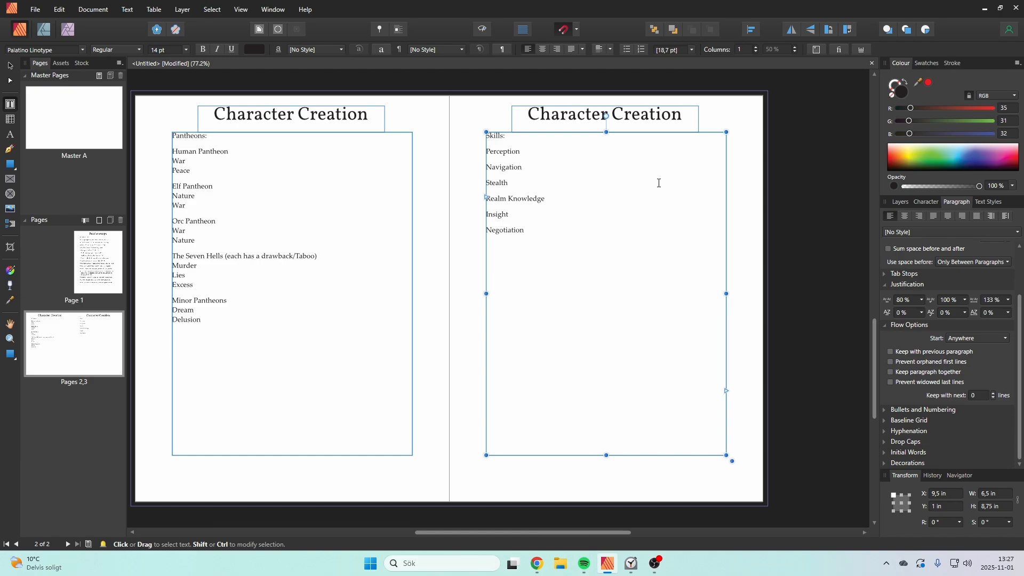
pyautogui.press('Return')
pyautogui.write('Di')
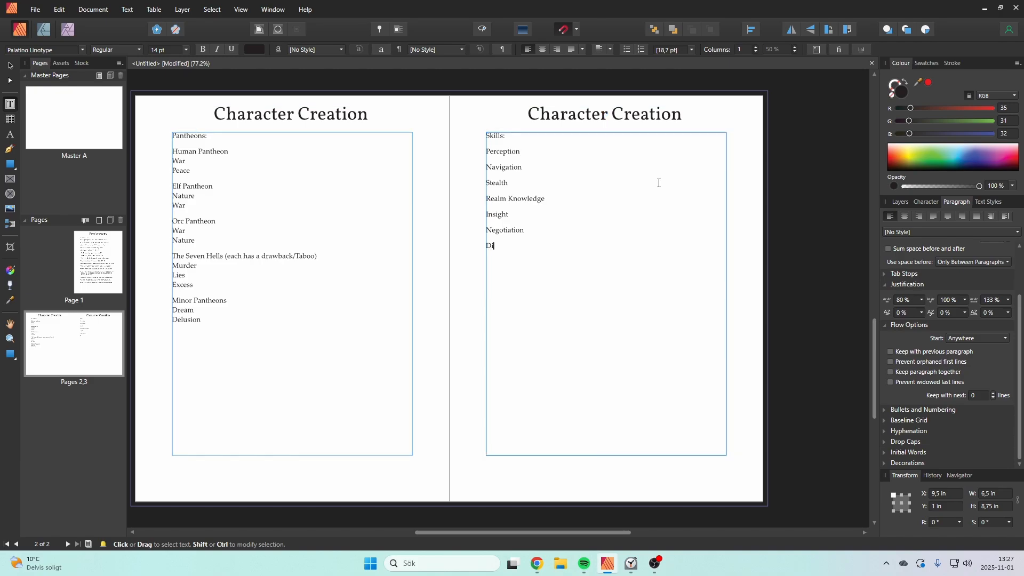
pyautogui.write('vination')
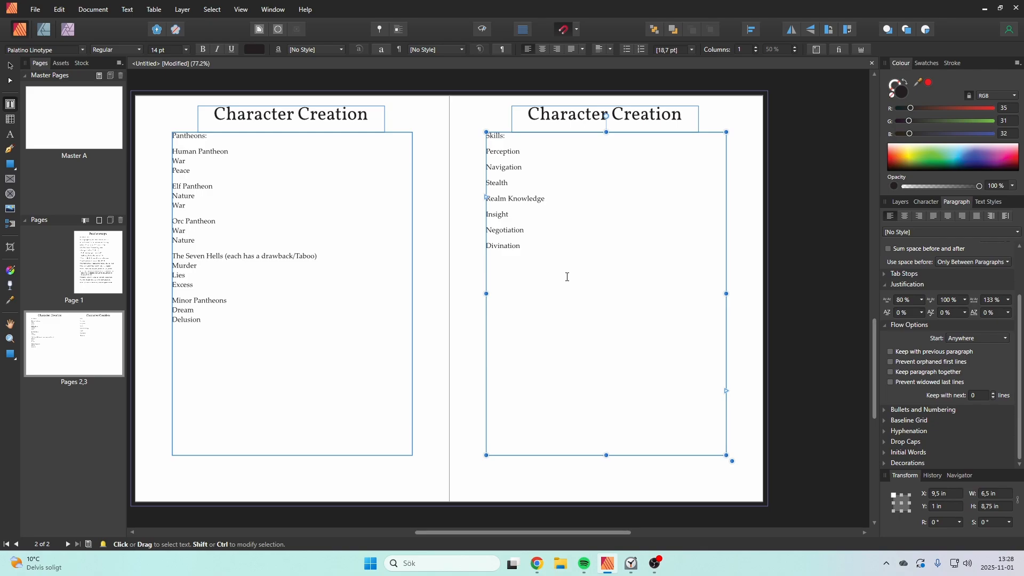
pyautogui.write('Wisdo')
pyautogui.press('BackSpace')
pyautogui.press('BackSpace')
pyautogui.press('BackSpace')
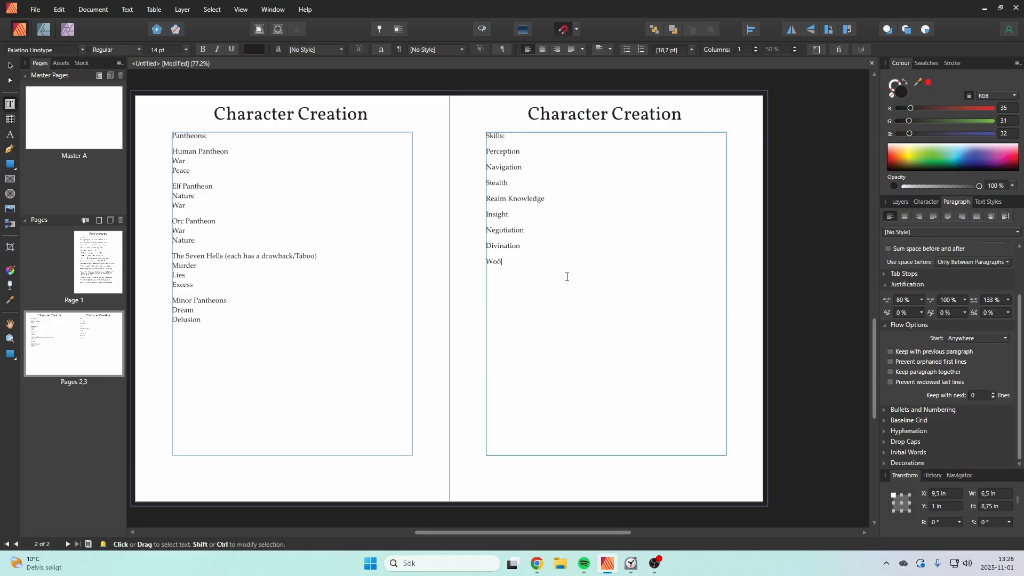
pyautogui.write('lderness')
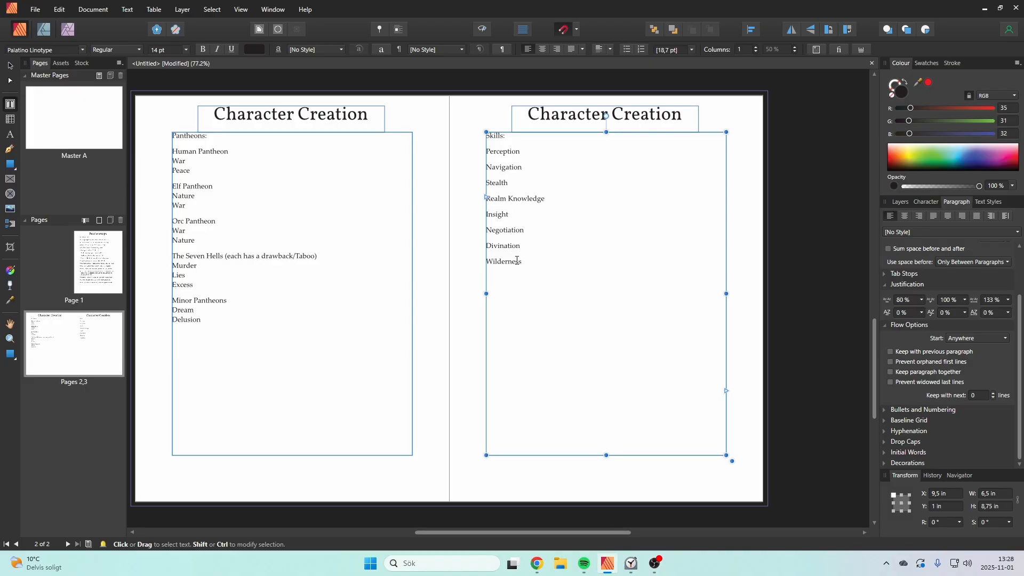
# Turn the skills from Perception to Wilderness into a numbered list and place the cursor in the empty item 9.
pyautogui.moveTo(524, 261); pyautogui.dragTo(484, 150)
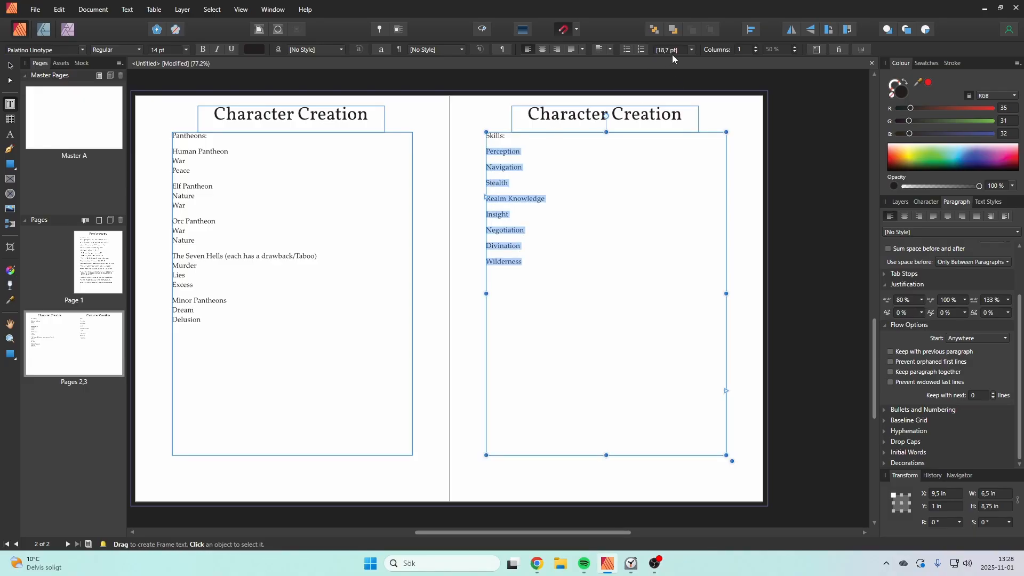
pyautogui.click(641, 50)
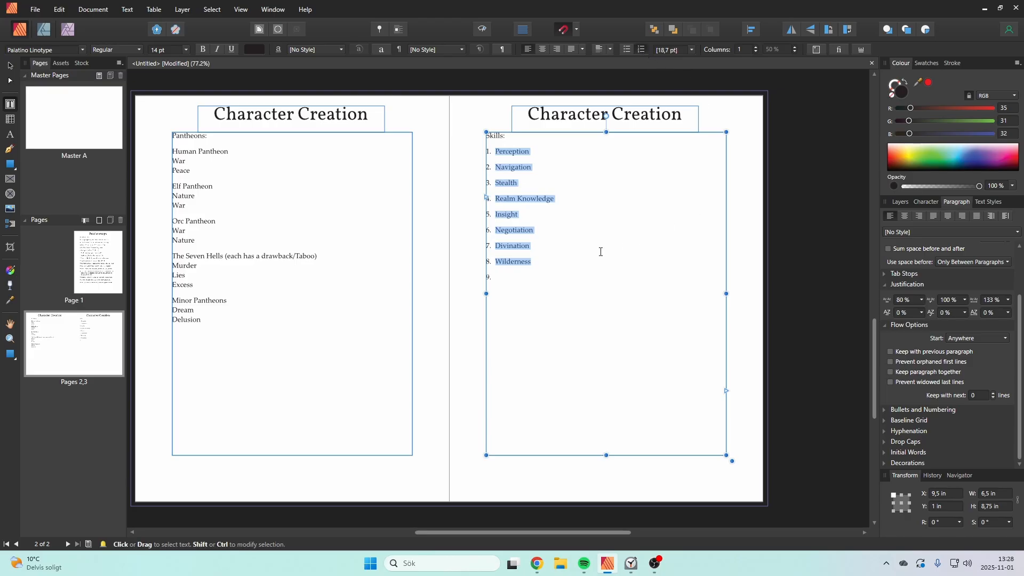
pyautogui.click(561, 281)
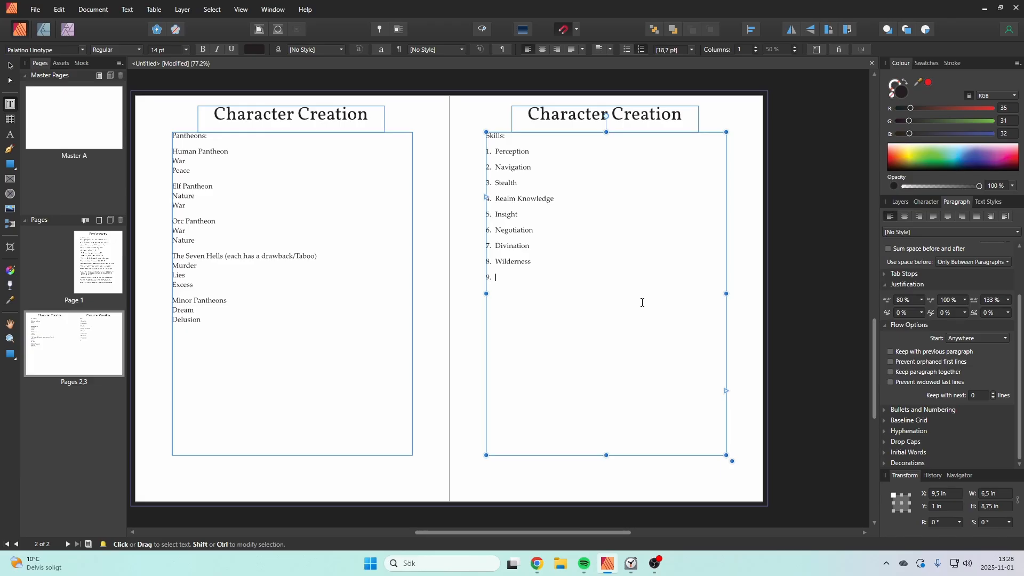
# Enter "Runes" as item 9 and "Magick" as item 10 of the skills list, with an empty item below.
pyautogui.write('Runes')
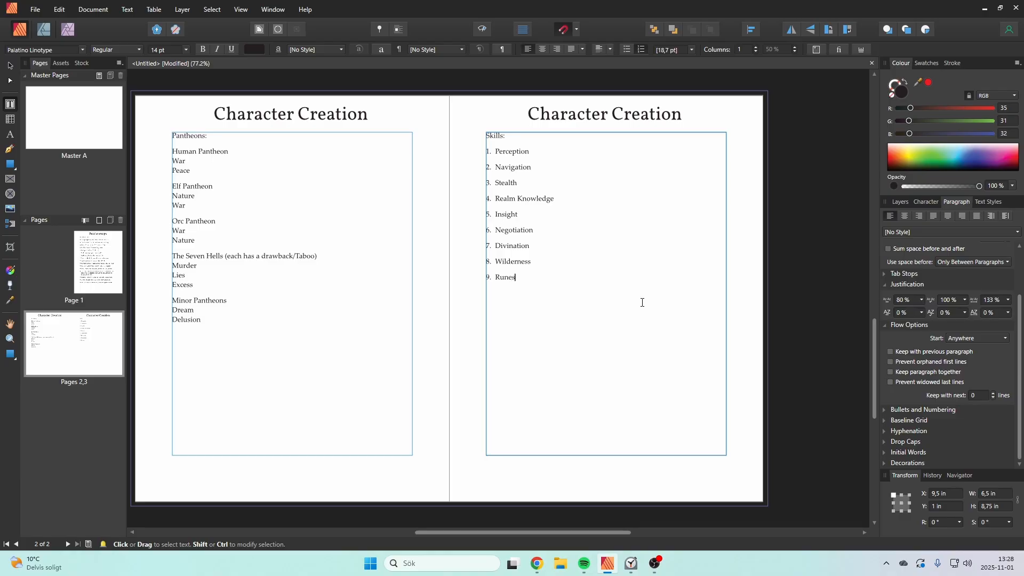
pyautogui.press('Return')
pyautogui.write('Magic')
pyautogui.press('Return')
pyautogui.press('Escape')
pyautogui.write('ks')
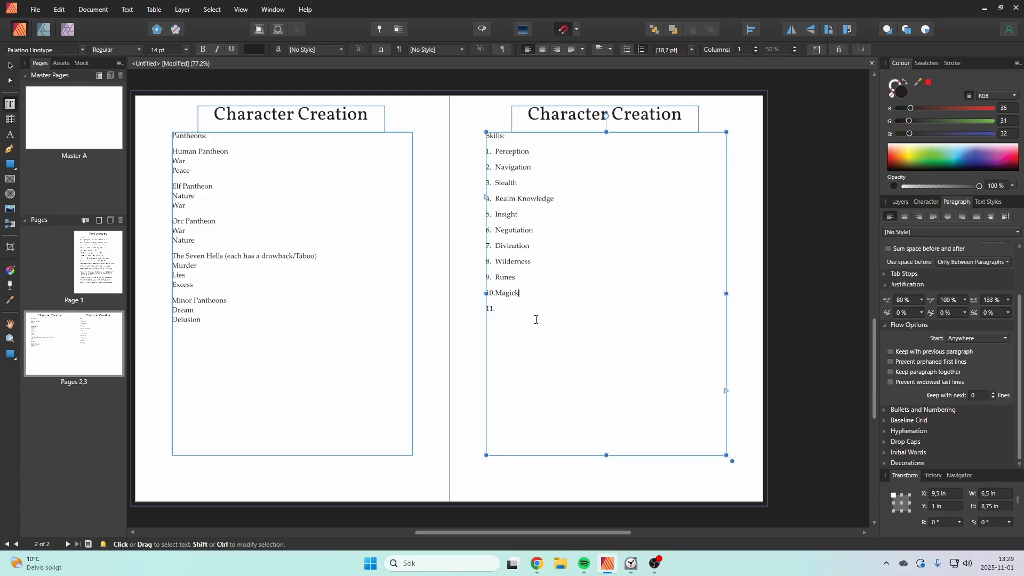
# Enter "Healing" as item 11 of the skills list and start a new item beneath it.
pyautogui.click(567, 317)
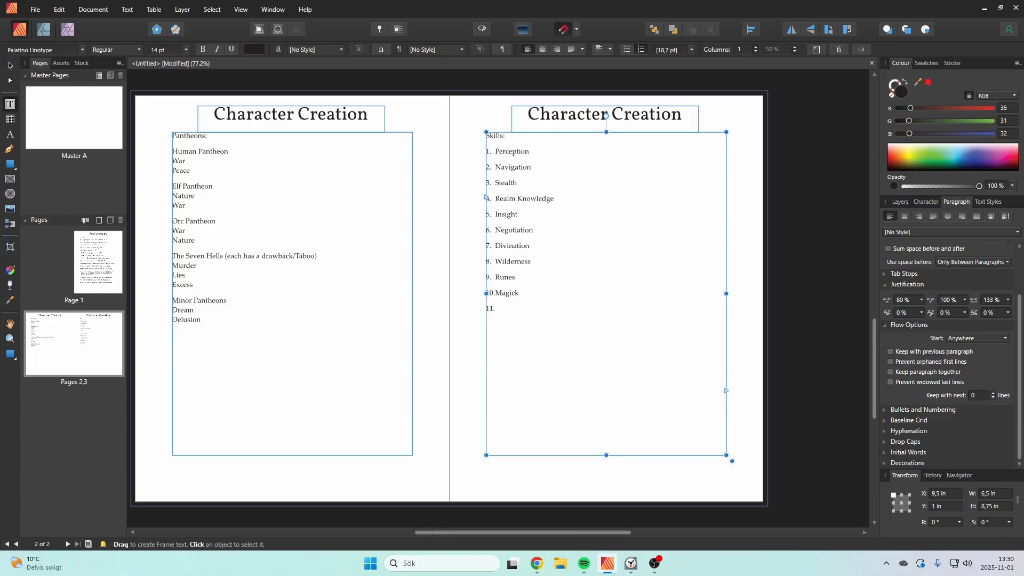
pyautogui.hotkey('alt', 'Tab')
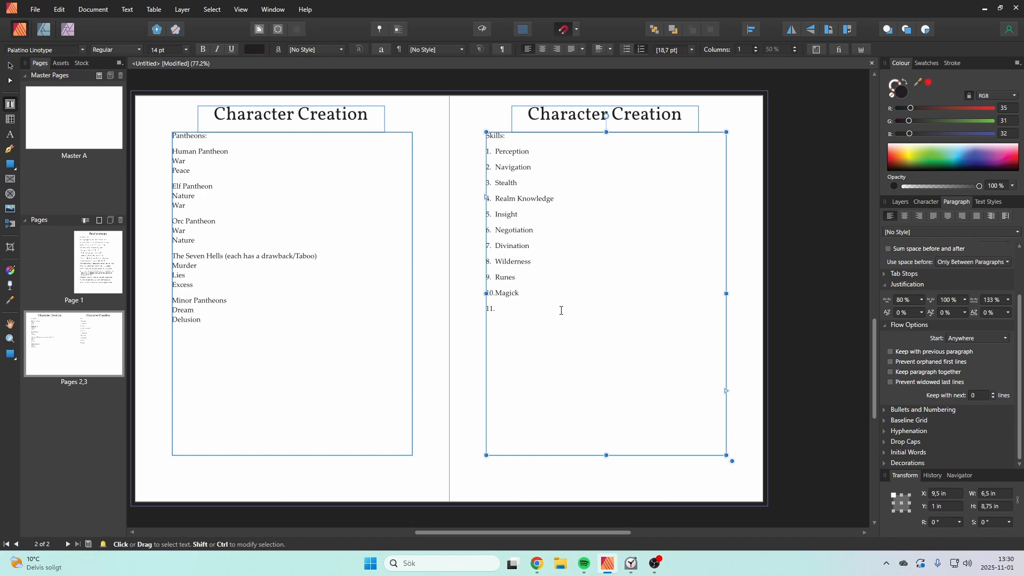
pyautogui.write('Healing')
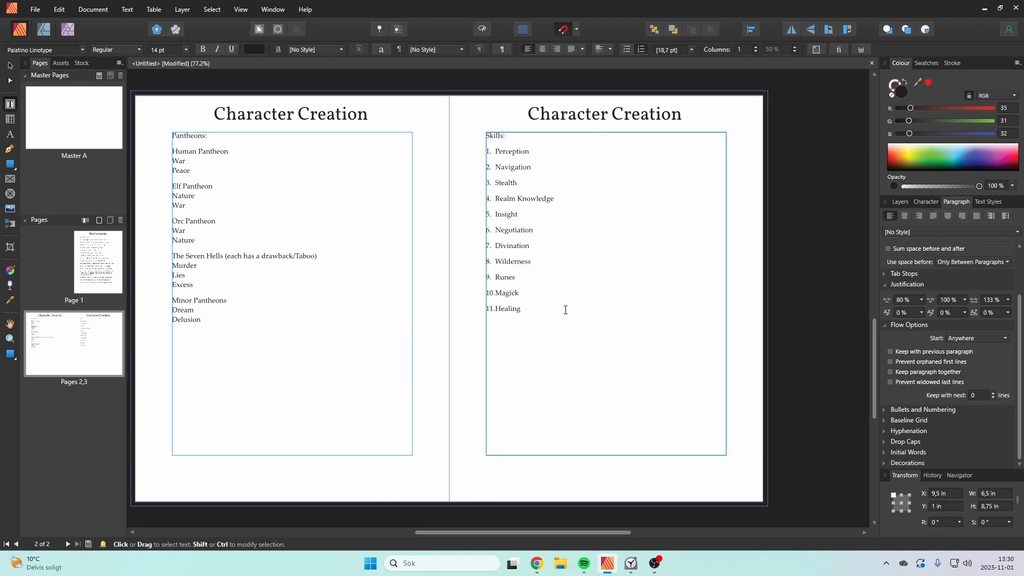
pyautogui.press('Return')
pyautogui.press('Escape')
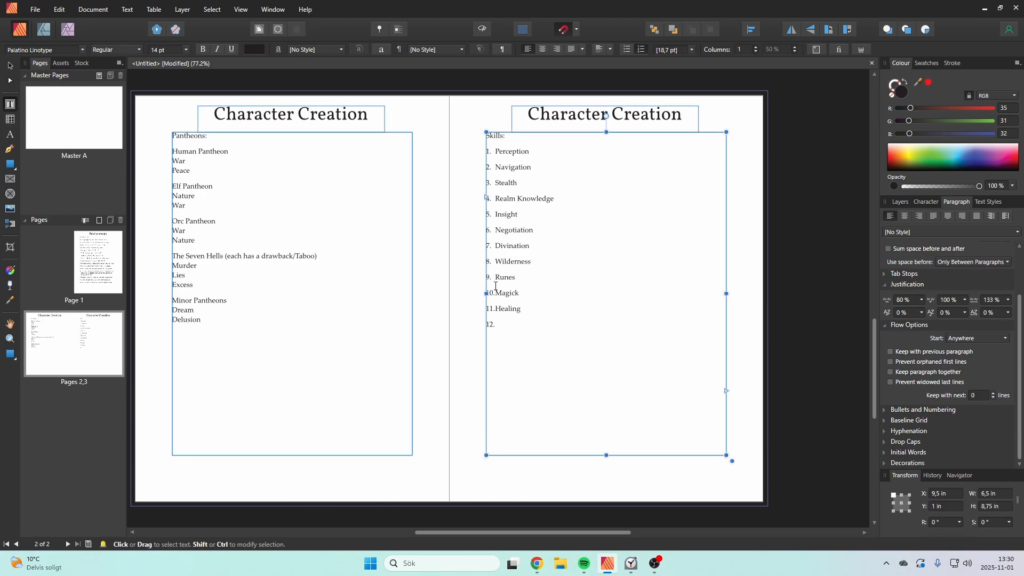
# Insert a space between the number and the skill name in the Magick and Healing items.
pyautogui.click(495, 293)
pyautogui.click(496, 308)
pyautogui.click(537, 315)
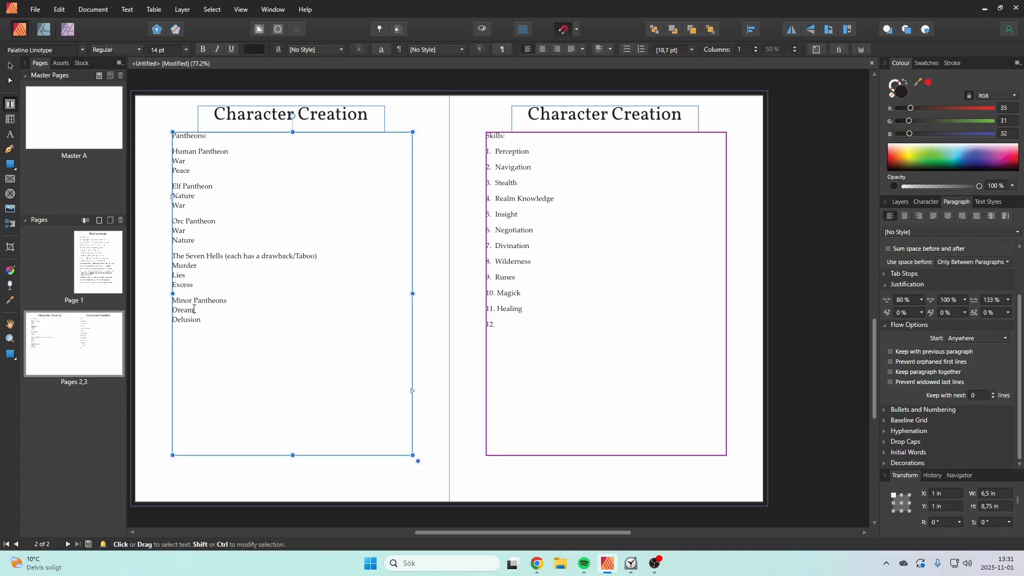
# Enter "Dreaming" as item 12 of the skills list and start a new item beneath it.
pyautogui.doubleClick(190, 313)
pyautogui.click(307, 315)
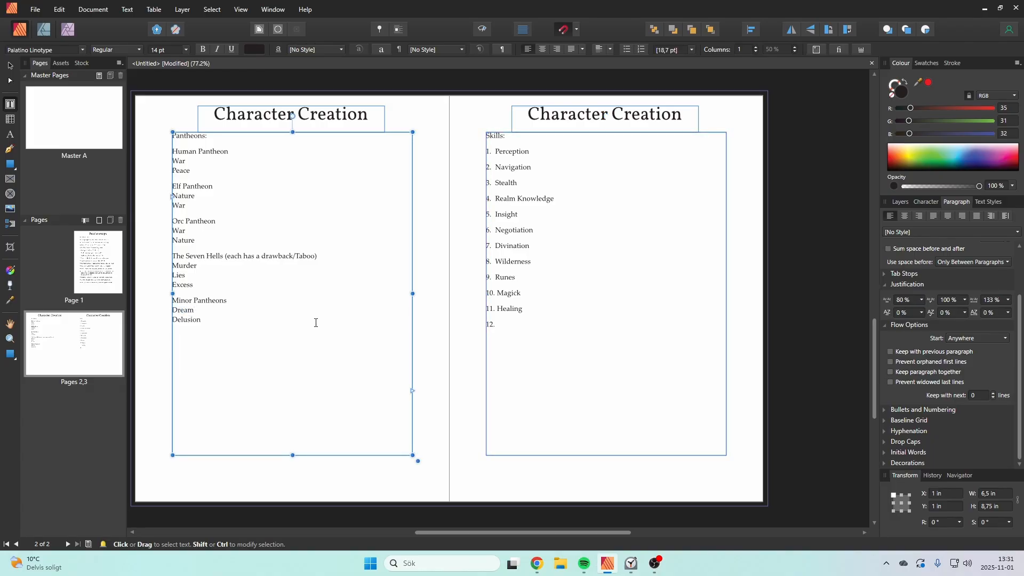
pyautogui.click(600, 322)
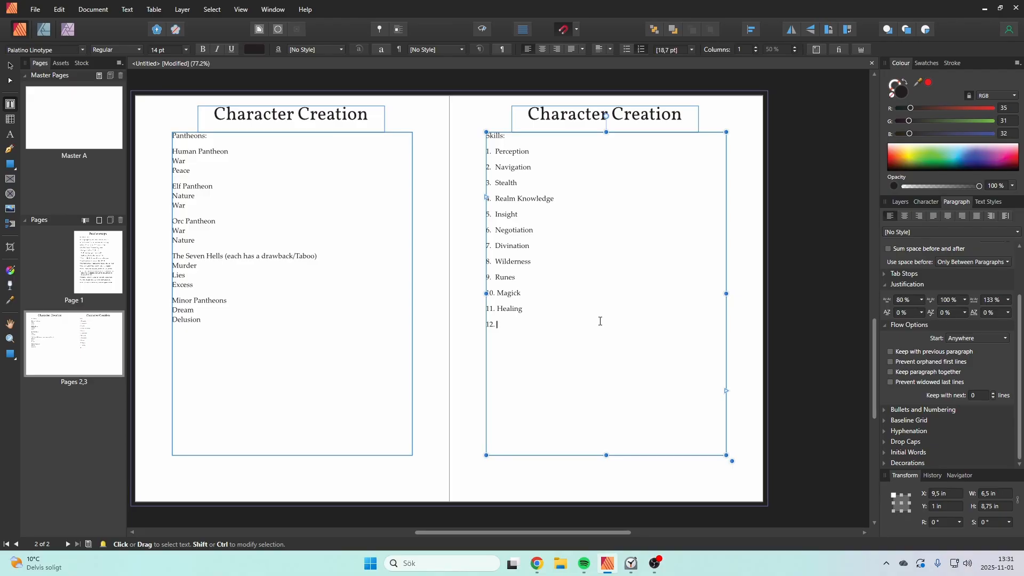
pyautogui.write('Dreaming')
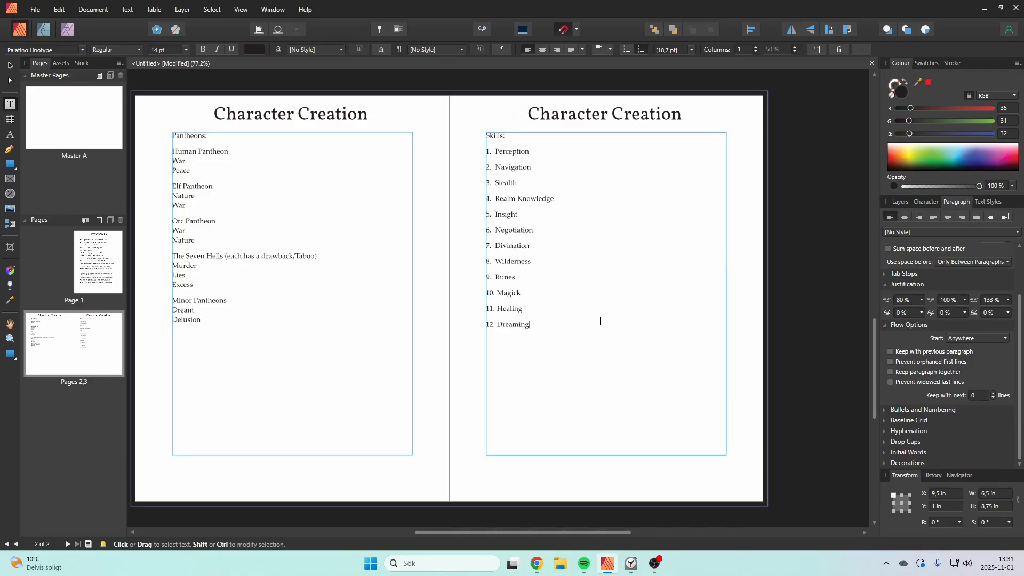
pyautogui.press('Return')
# Enter "Leadership" as item 13 and "Rituals" as item 14 of the skills list, and start a new item below.
pyautogui.click(594, 315)
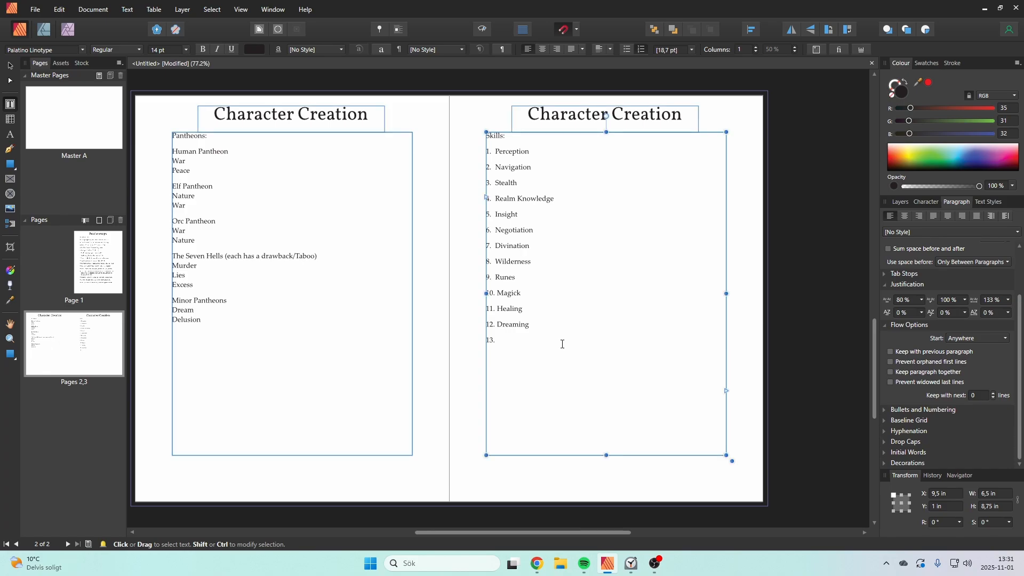
pyautogui.write('Leader')
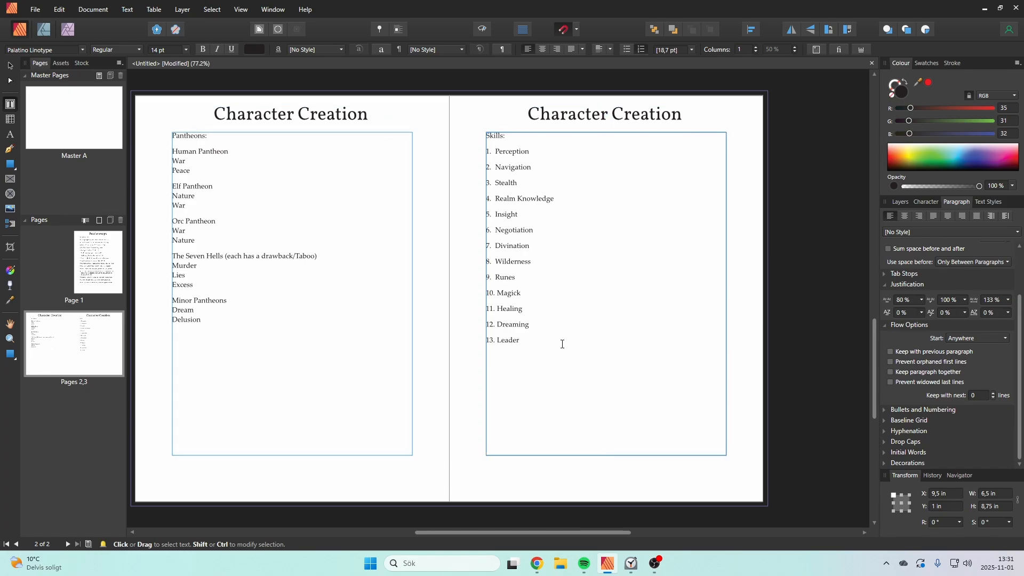
pyautogui.write('ship')
pyautogui.press('Return')
pyautogui.press('Escape')
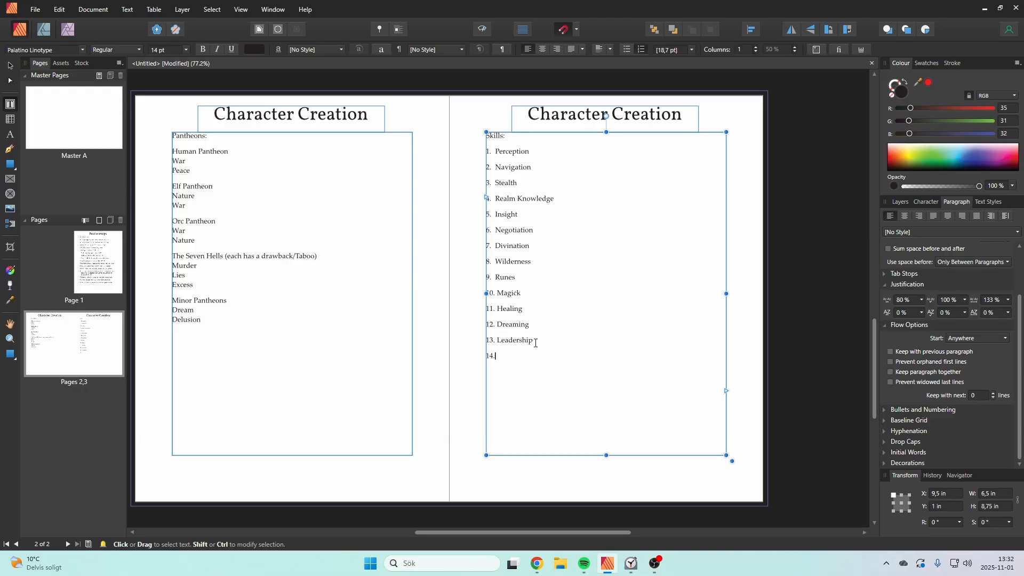
pyautogui.write('Ritu')
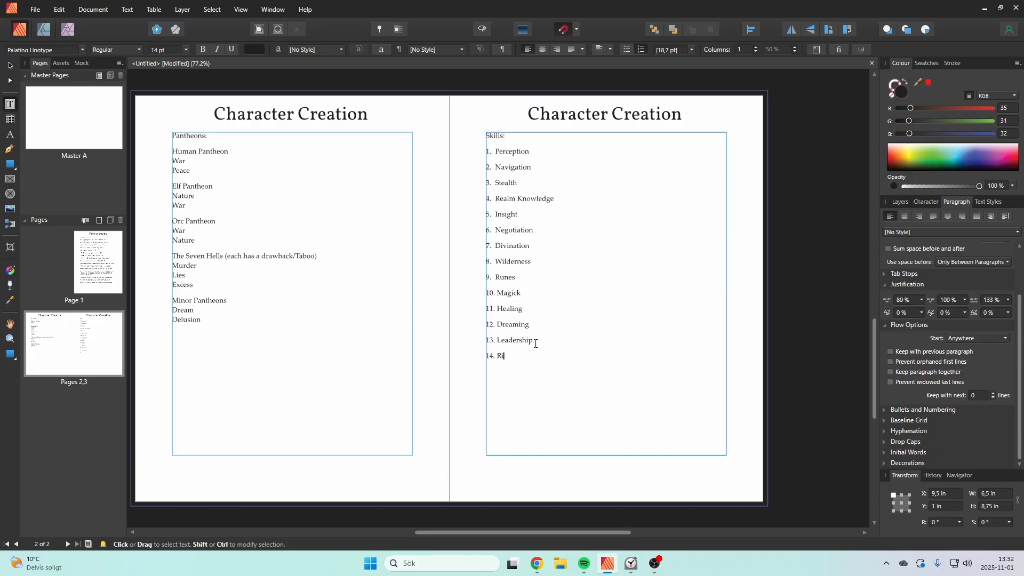
pyautogui.write('als')
pyautogui.press('Return')
pyautogui.press('Escape')
# Replace "Realm Knowledge" with "Theology" as item 4 of the skills list.
pyautogui.moveTo(554, 199); pyautogui.dragTo(495, 199)
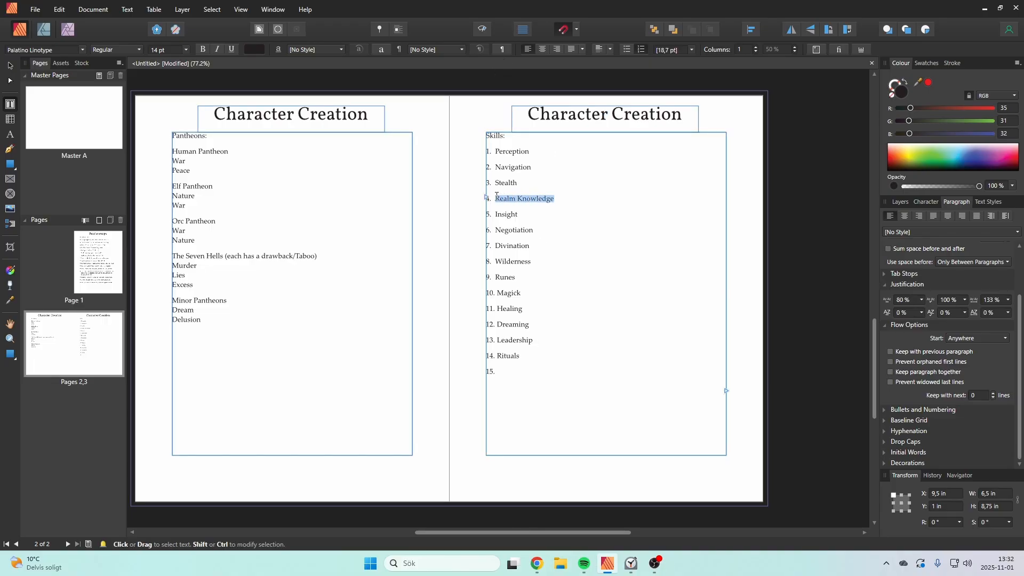
pyautogui.write('Theology')
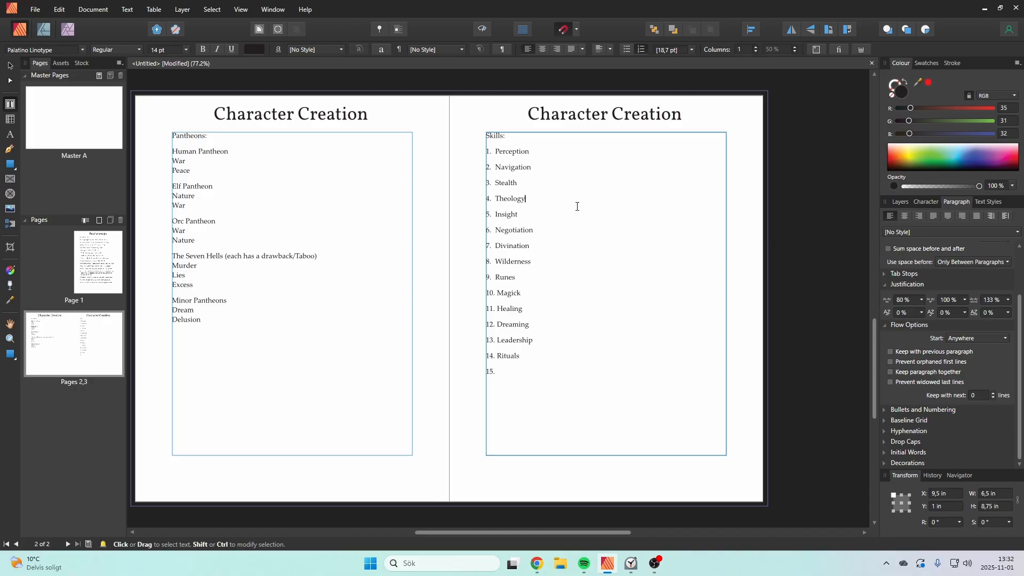
pyautogui.press('Escape')
pyautogui.click(526, 372)
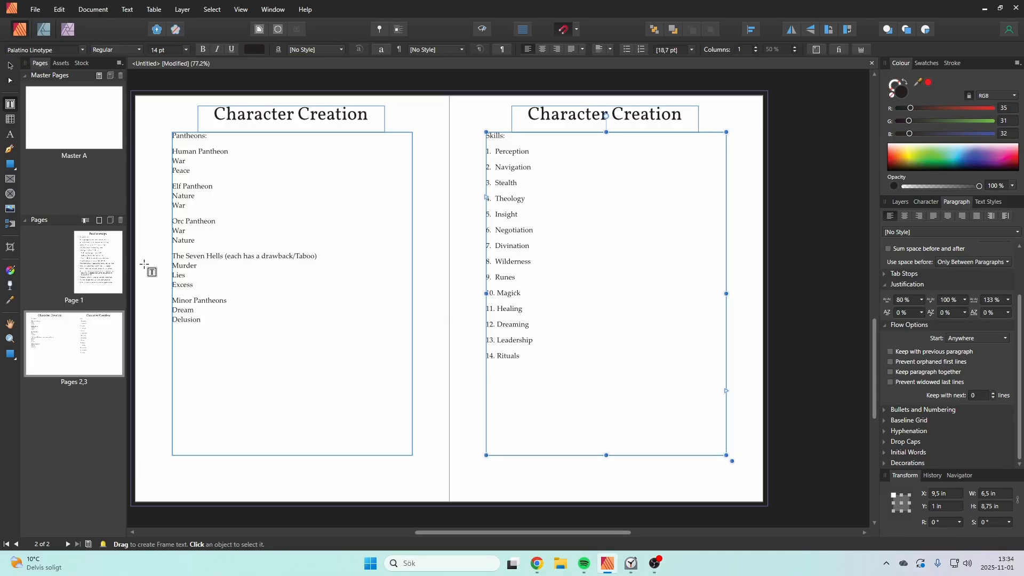
# Duplicate the Pantheons page and reorder the pages so Pantheons and Skills share pages 2 and 3, with the copy as page 4.
pyautogui.click(96, 277)
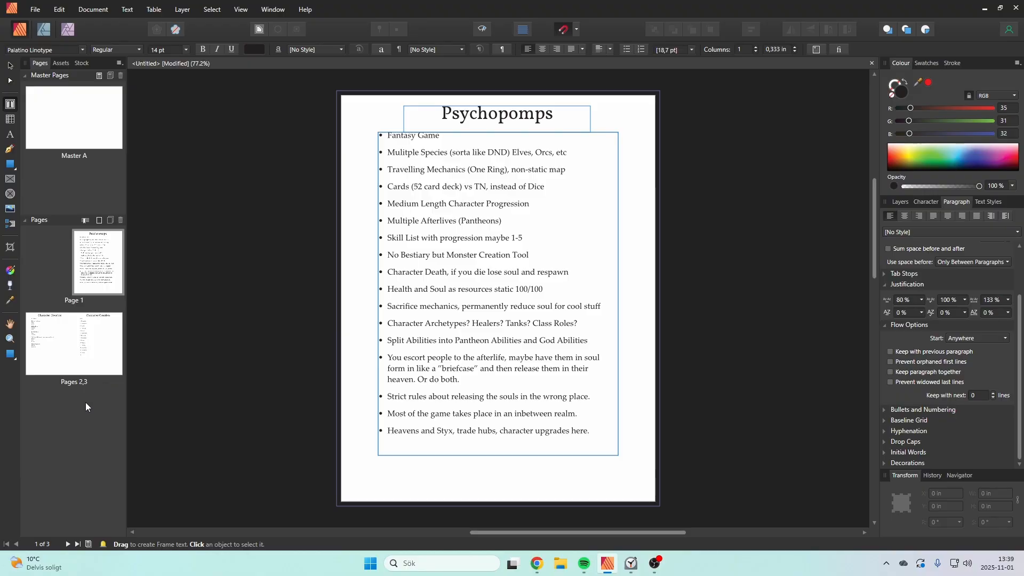
pyautogui.rightClick(37, 347)
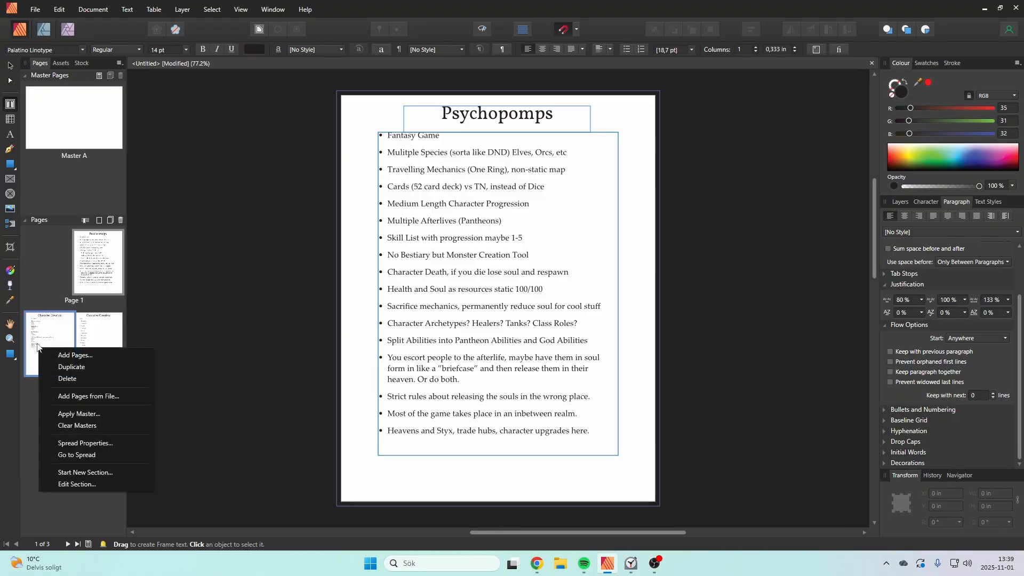
pyautogui.click(85, 367)
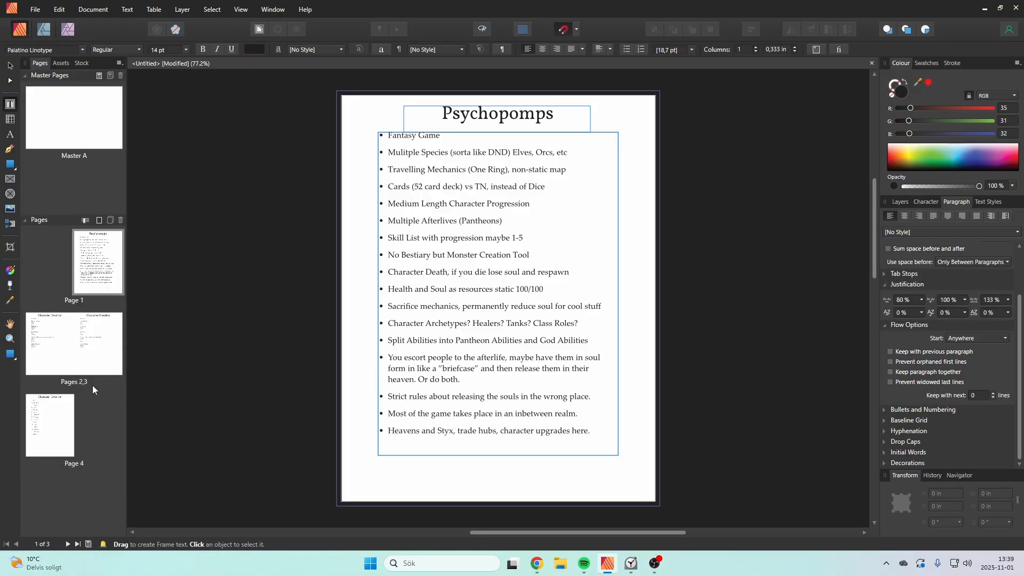
pyautogui.moveTo(101, 346); pyautogui.dragTo(104, 436)
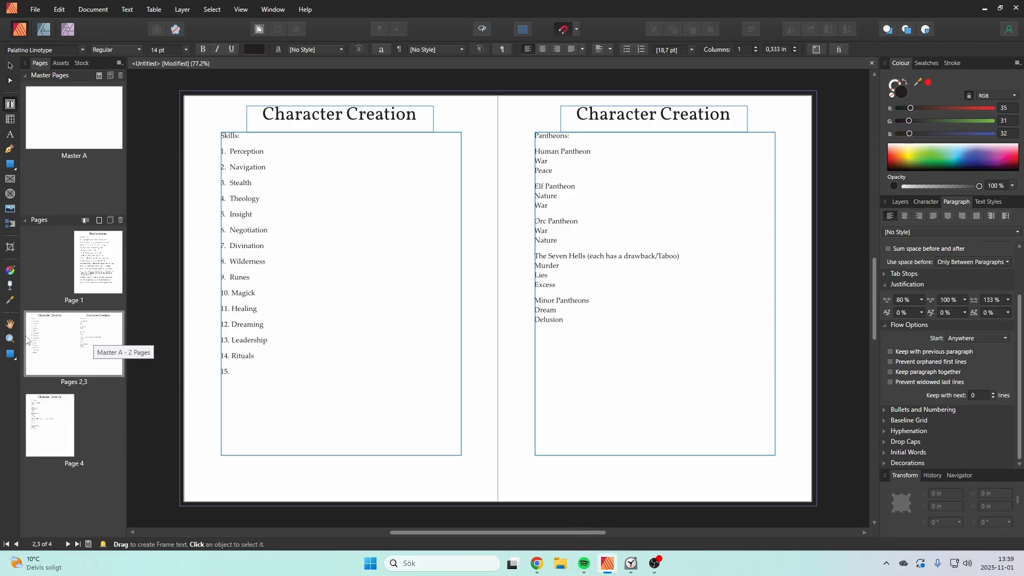
pyautogui.click(40, 344)
pyautogui.moveTo(91, 342); pyautogui.dragTo(49, 350)
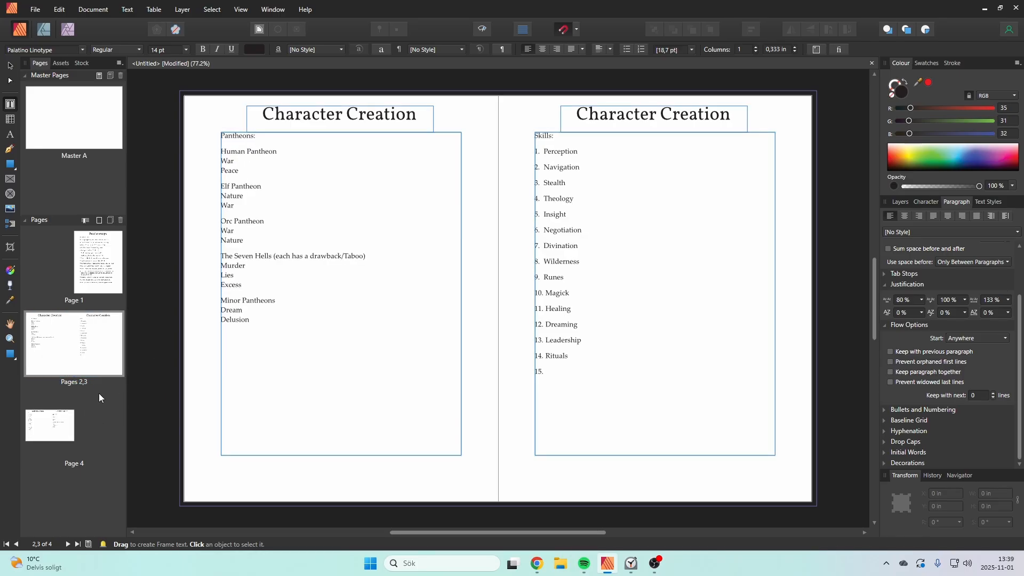
# Change the heading on page 4 to "Card Mechanics".
pyautogui.click(42, 435)
pyautogui.moveTo(579, 113); pyautogui.dragTo(413, 113)
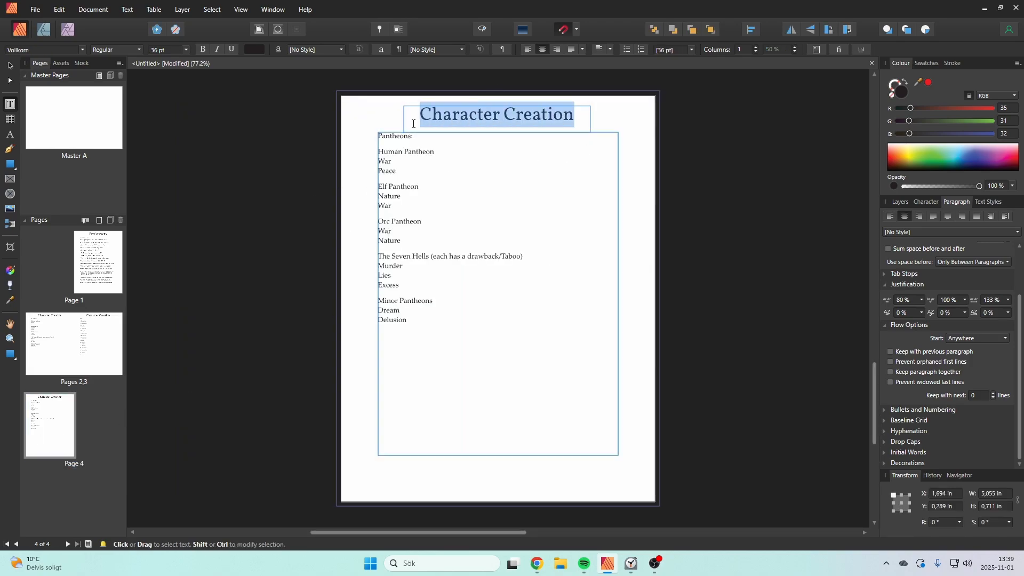
pyautogui.write('Char')
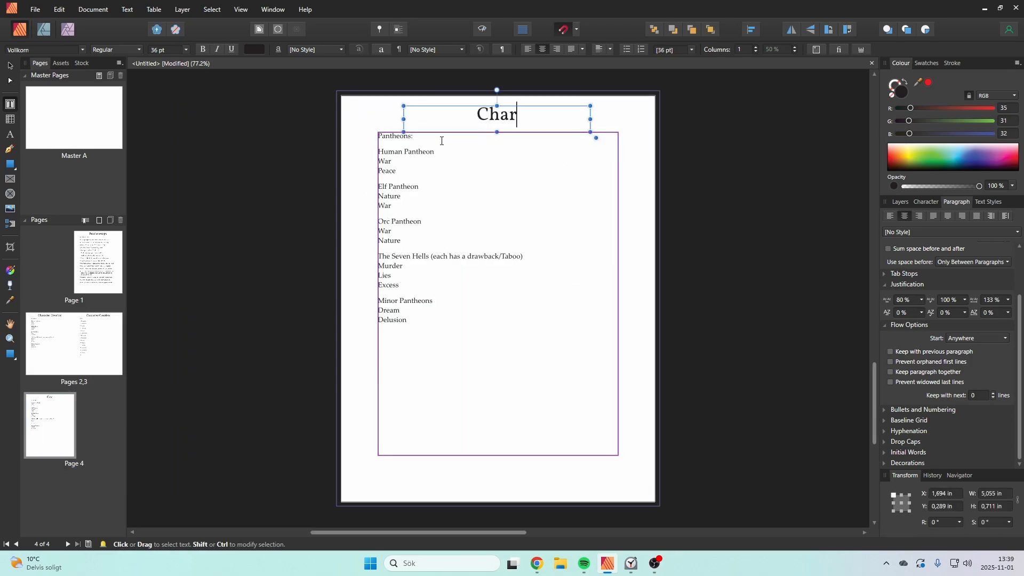
pyautogui.press('BackSpace')
pyautogui.press('BackSpace')
pyautogui.press('BackSpace')
pyautogui.write('ard Mechanics')
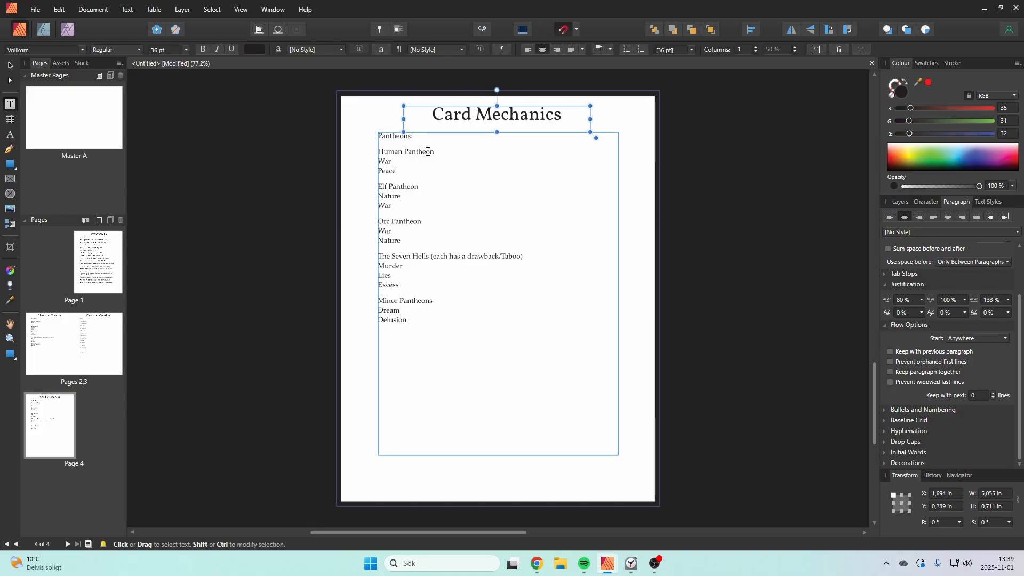
# Replace the pantheon text on the Card Mechanics page with "52 card deck, no jokers.".
pyautogui.moveTo(411, 328); pyautogui.dragTo(369, 134)
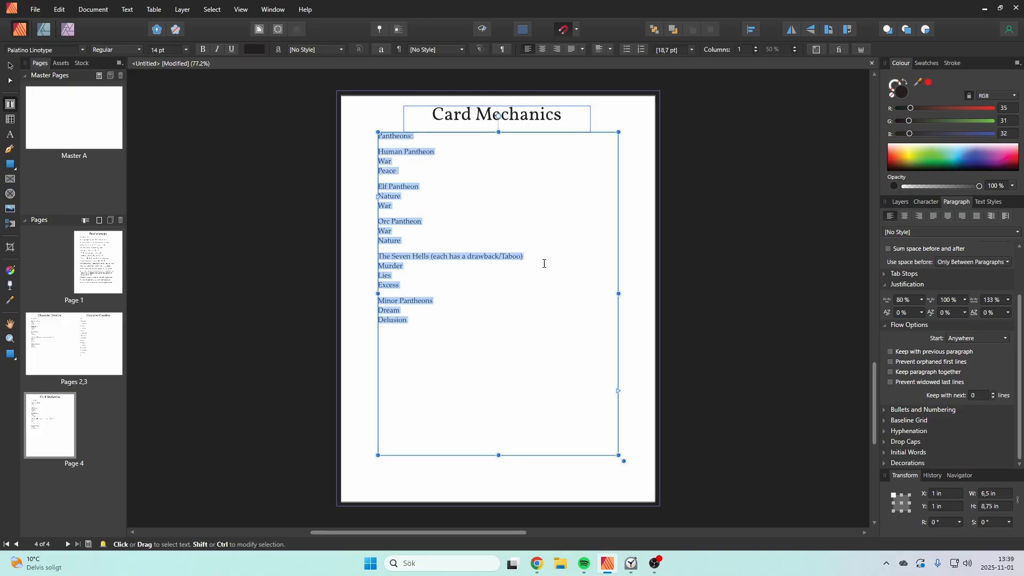
pyautogui.write('52')
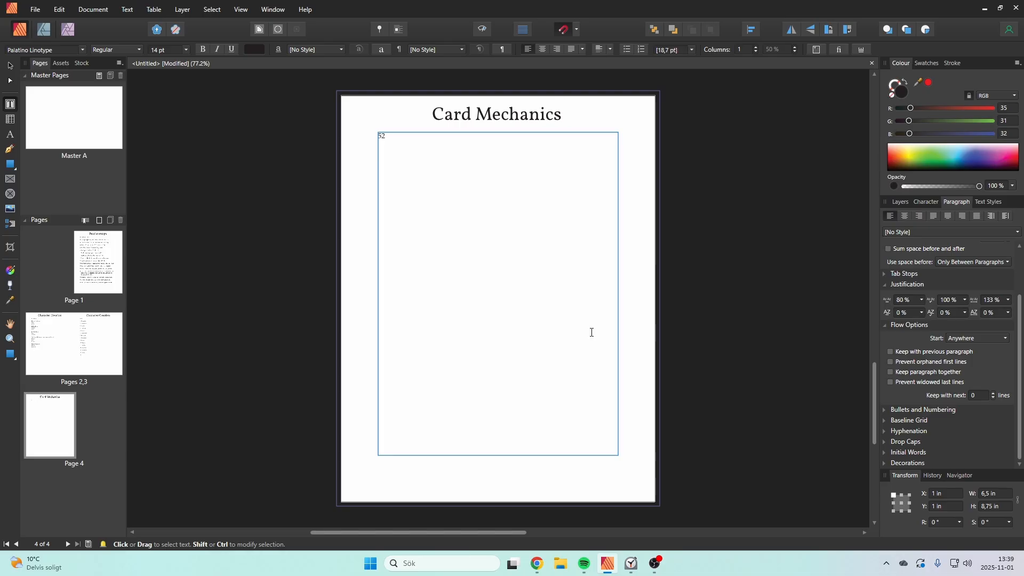
pyautogui.write(' card deck, no jokers.')
pyautogui.press('Escape')
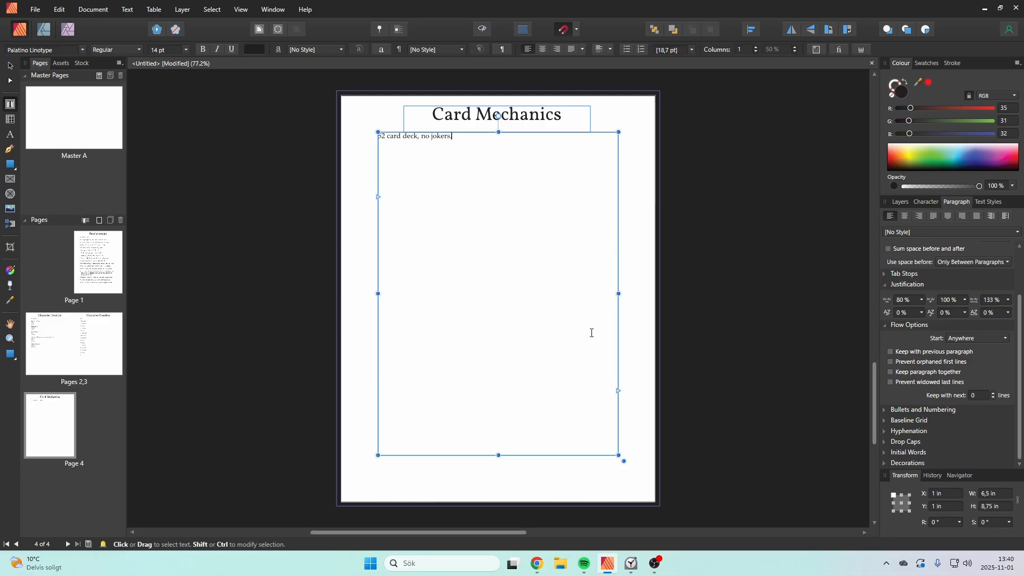
pyautogui.click(592, 333)
# Add the line "1-13 Randomization with a subrandomization of 4(Suits)" below the card deck line.
pyautogui.write('11')
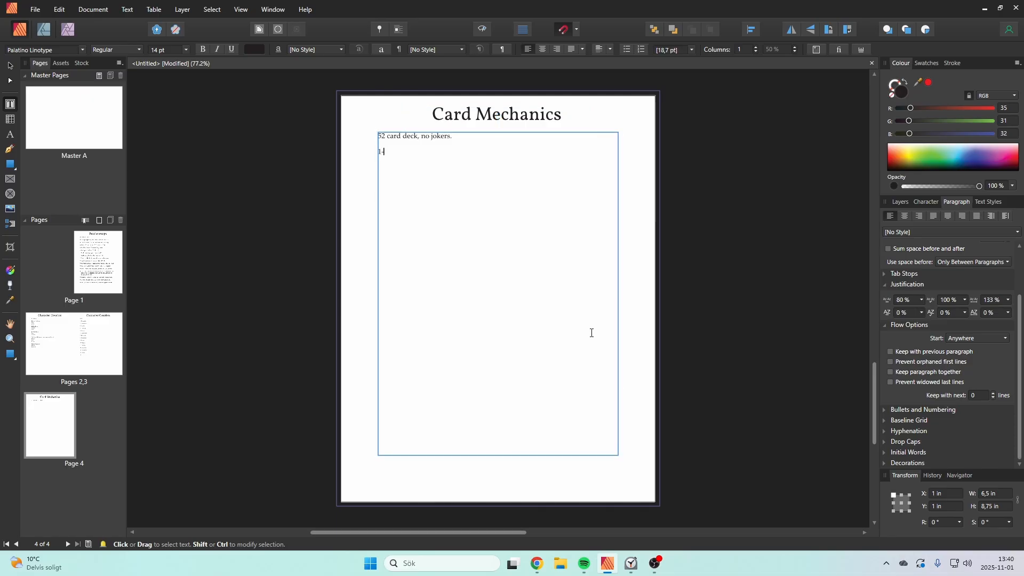
pyautogui.press('BackSpace')
pyautogui.write('13')
pyautogui.press('BackSpace')
pyautogui.press('BackSpace')
pyautogui.write('-13 Randomization with a subrandomization of ')
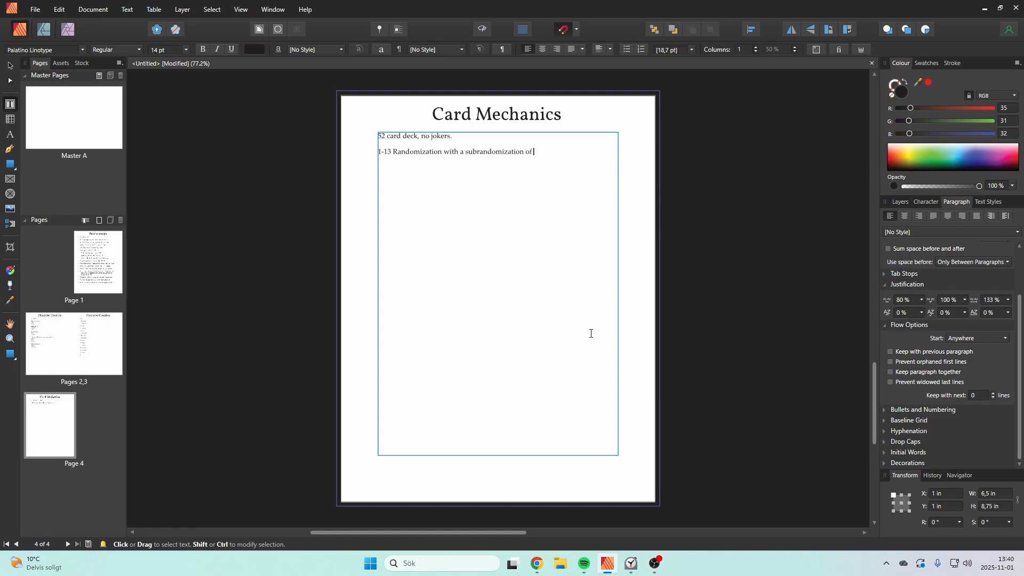
pyautogui.write('4(Suits')
pyautogui.press('BackSpace')
# Insert "(Ace low)" directly after "1-13" in the randomization line.
pyautogui.press('Right')
pyautogui.press('Right')
pyautogui.write('(')
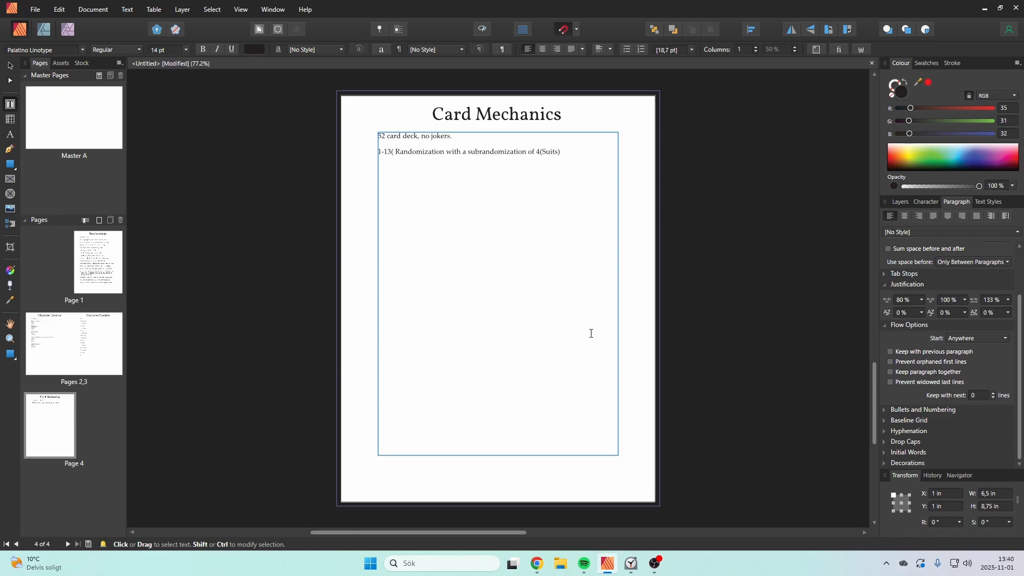
pyautogui.write('Ad')
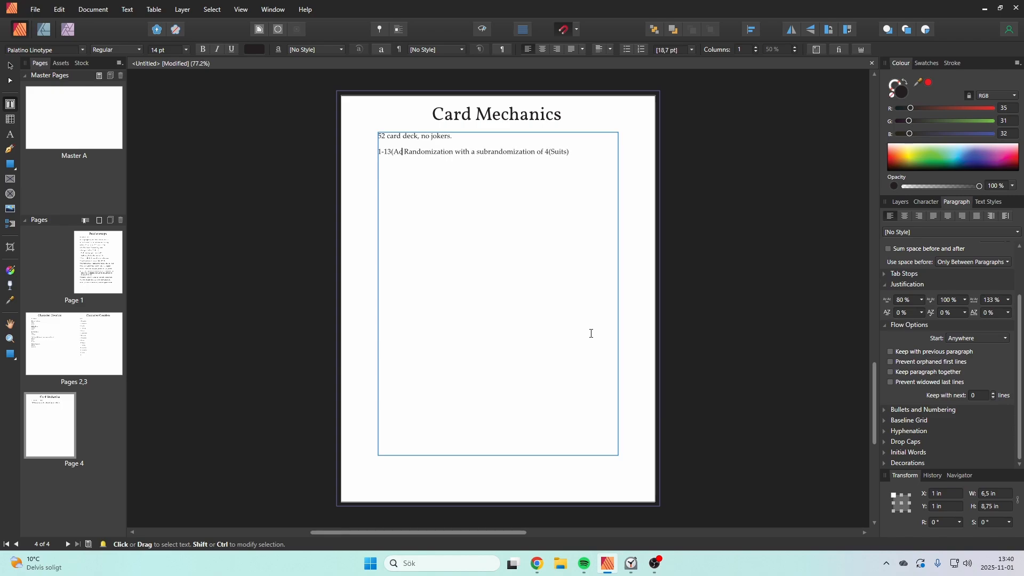
pyautogui.write('e low)')
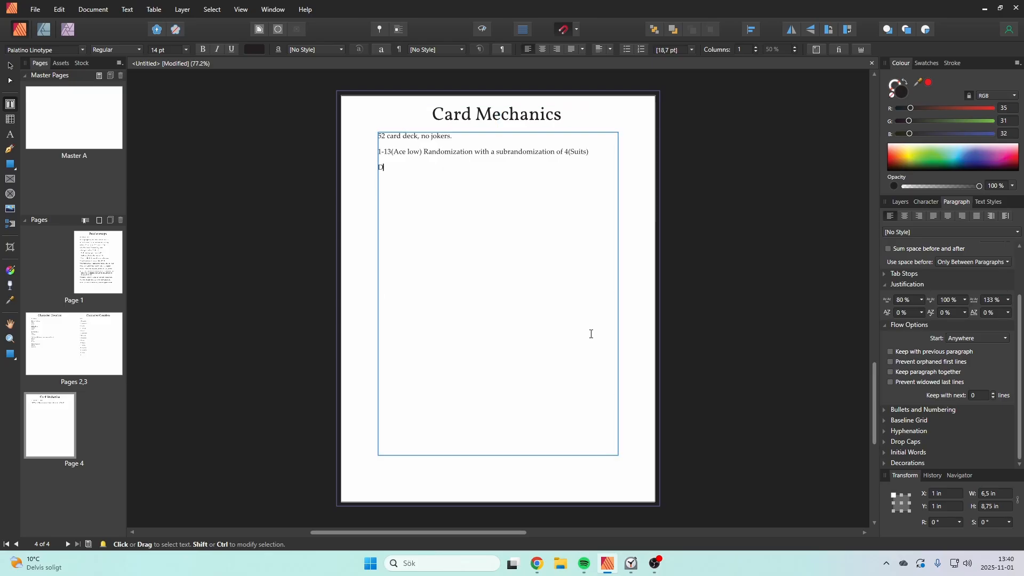
# Add the line "We don't use suits for randomization." below the randomization line.
pyautogui.write('D')
pyautogui.press('BackSpace')
pyautogui.write('We dpm')
pyautogui.press('BackSpace')
pyautogui.press('BackSpace')
pyautogui.press('BackSpace')
pyautogui.write("don't use suits for randomization")
pyautogui.press('Escape')
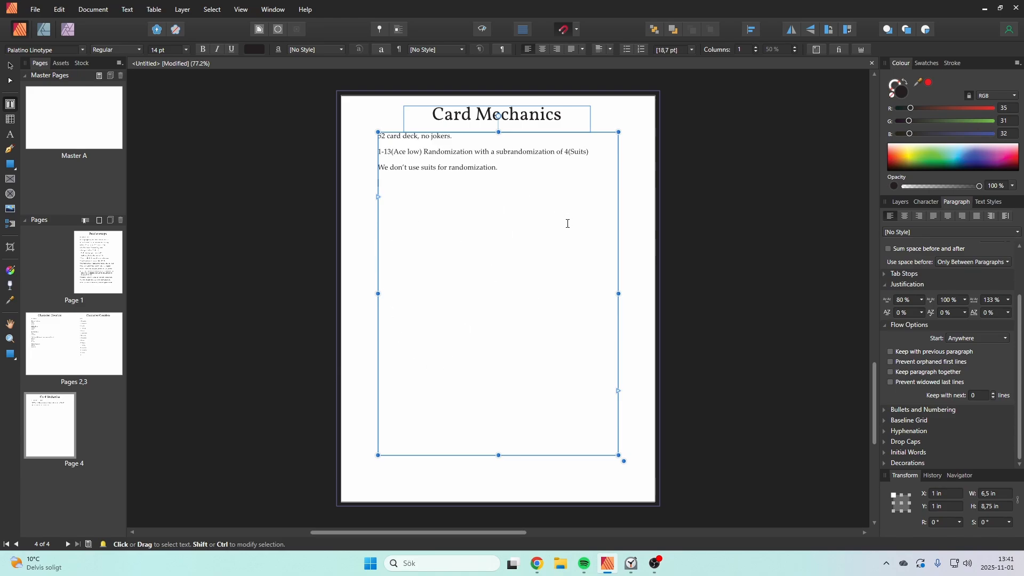
# Add the line "Face cards as crit successes" below the note about suits.
pyautogui.write('Face cards')
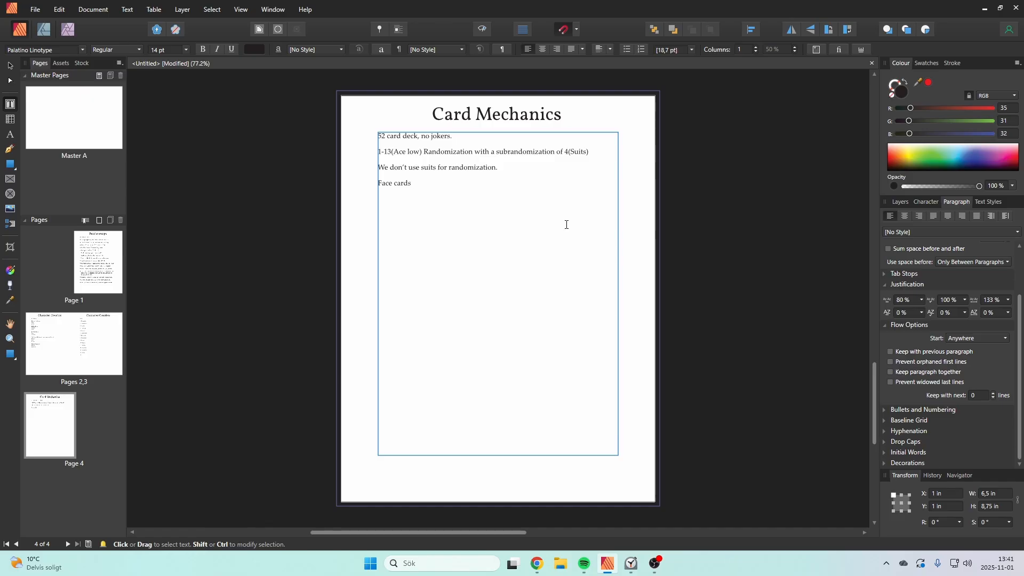
pyautogui.write(' as crit successes')
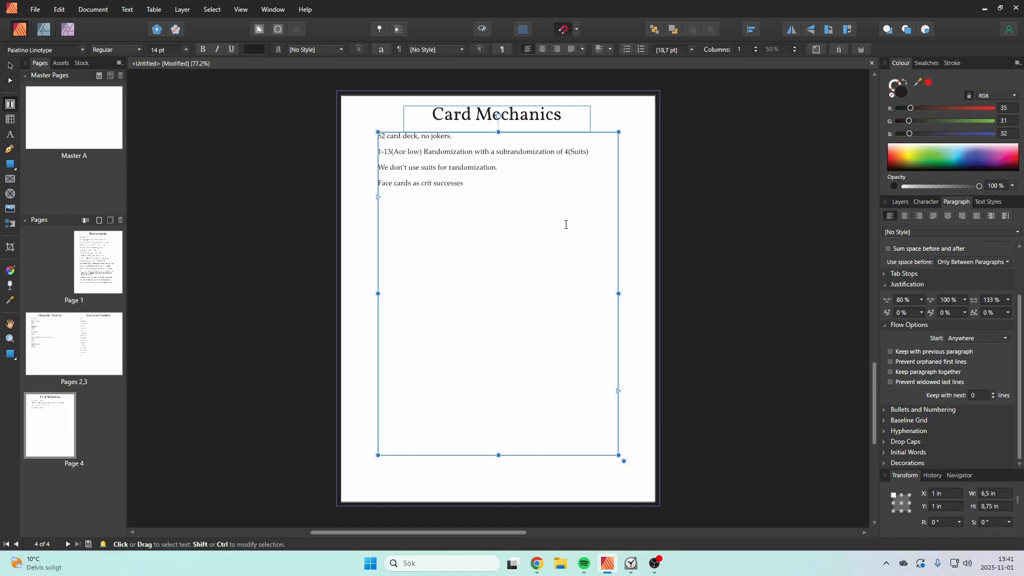
pyautogui.press('Escape')
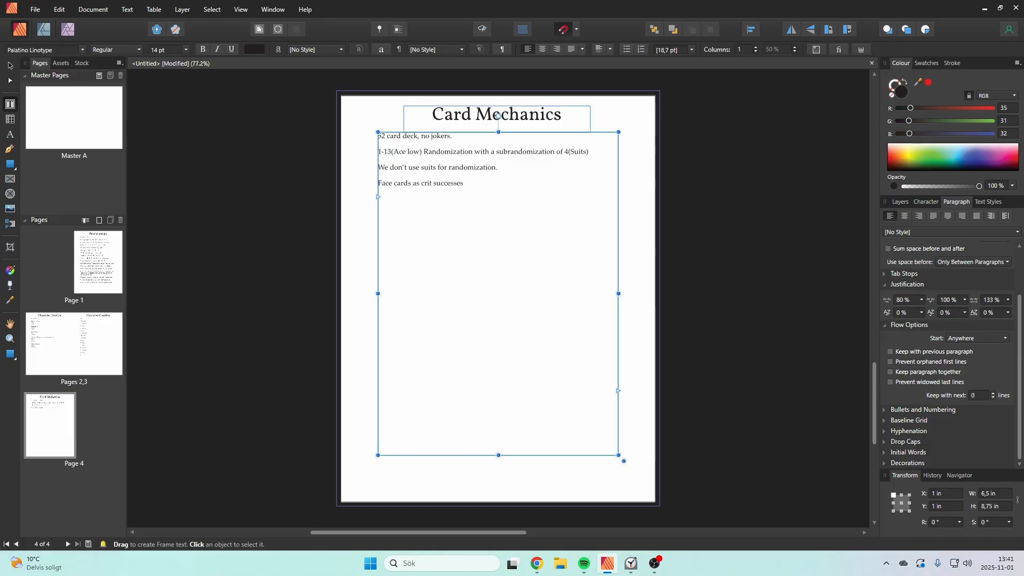
pyautogui.hotkey('alt', 'Tab')
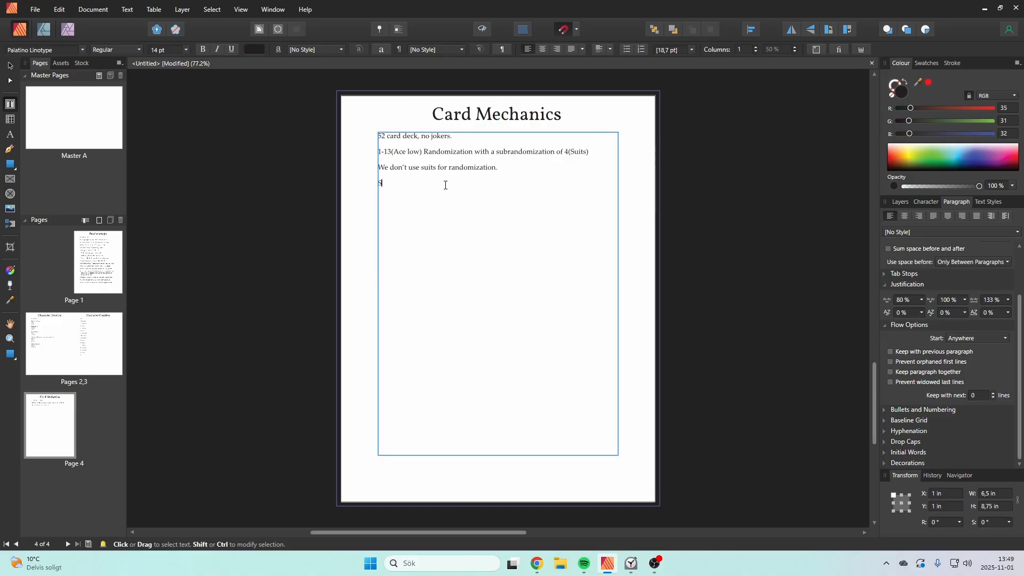
# Replace the face cards line with "Skills go 1-5" and add "Max skill character vs TN 7 has a 93% success chance." beneath it.
pyautogui.write('Skills go 1-5')
pyautogui.press('Return')
pyautogui.write('Max skill chara')
pyautogui.write('cter vs TN 7 has a')
pyautogui.press('Escape')
pyautogui.hotkey('alt', 'Tab')
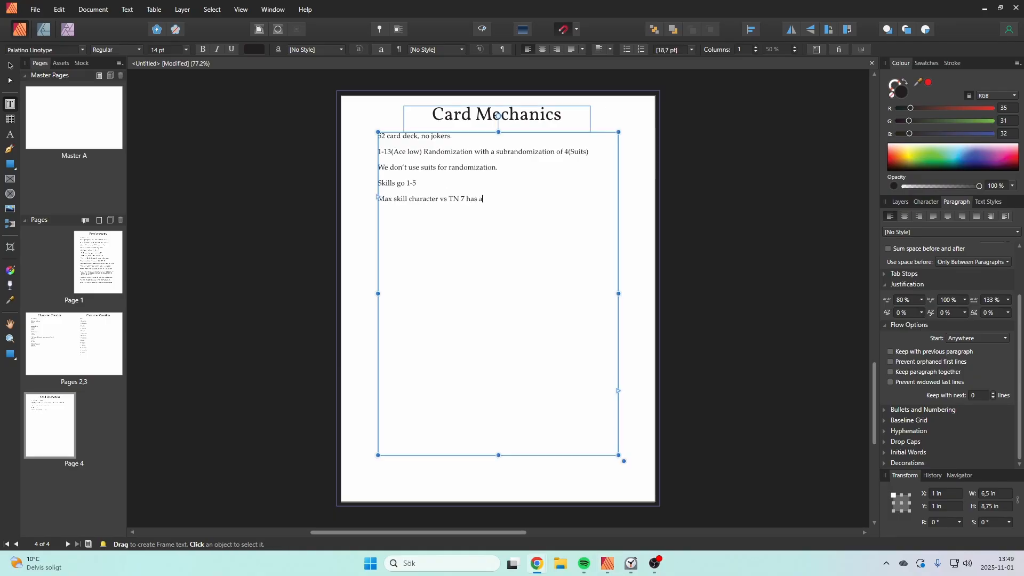
pyautogui.click(513, 207)
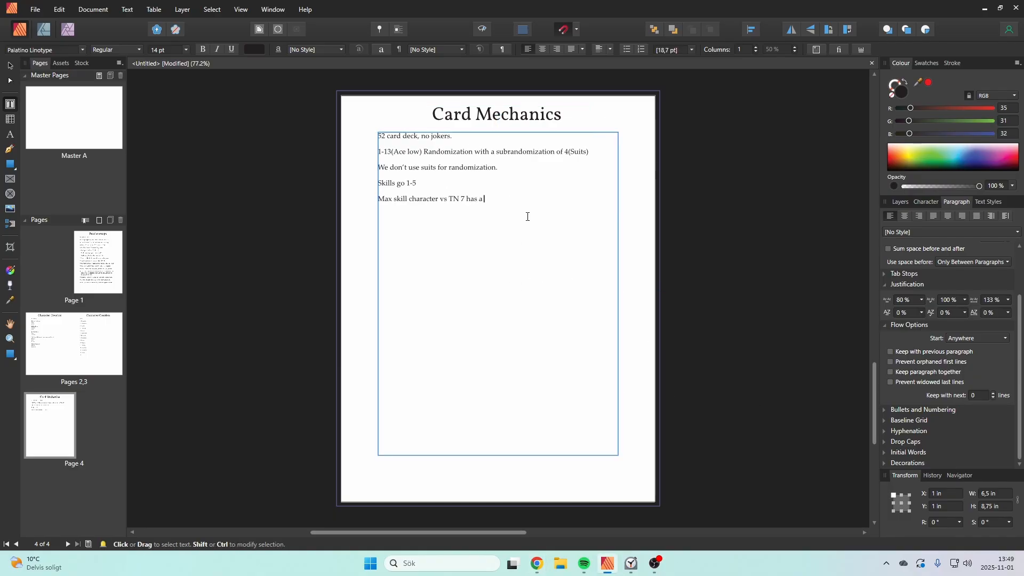
pyautogui.write('93%')
pyautogui.press('BackSpace')
pyautogui.write('% success chance.')
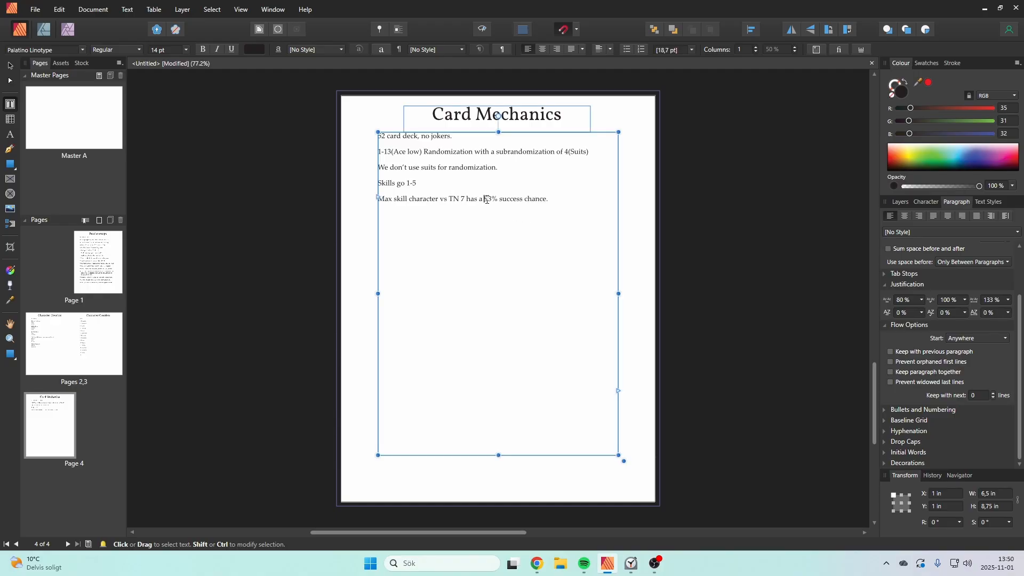
pyautogui.moveTo(485, 200); pyautogui.dragTo(493, 201)
pyautogui.click(530, 222)
pyautogui.moveTo(448, 199); pyautogui.dragTo(496, 201)
pyautogui.click(491, 201)
pyautogui.doubleClick(486, 200)
pyautogui.press('Left')
pyautogui.click(527, 199)
pyautogui.moveTo(548, 200); pyautogui.dragTo(517, 200)
pyautogui.moveTo(450, 191); pyautogui.dragTo(555, 200)
pyautogui.click(555, 200)
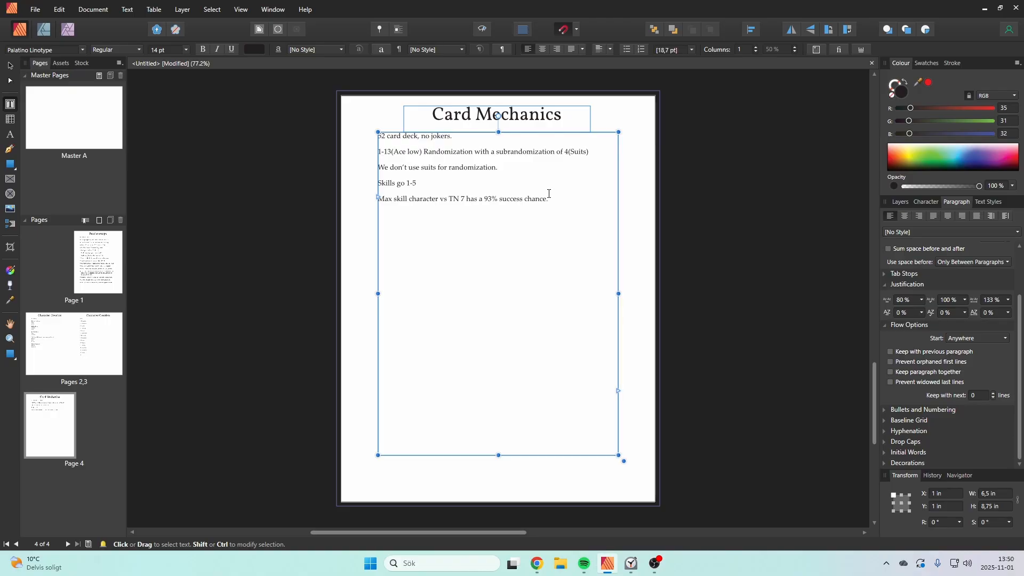
pyautogui.moveTo(465, 198); pyautogui.dragTo(447, 198)
pyautogui.click(465, 199)
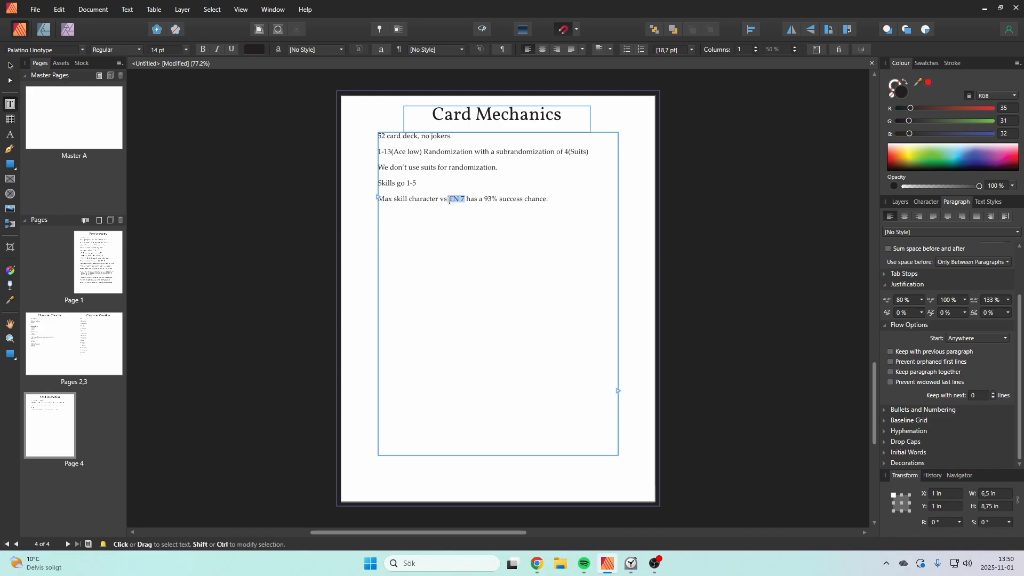
pyautogui.click(459, 199)
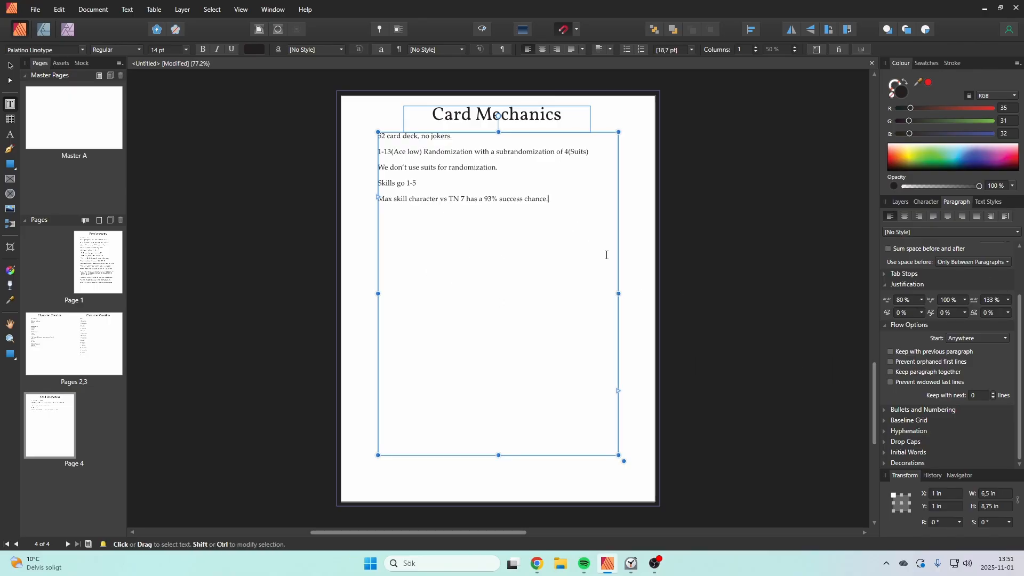
# Add the line "TN 14 is impossible for an unskilled character to succeed at (currently)" below the success chance line.
pyautogui.press('Return')
pyautogui.write('TN 17')
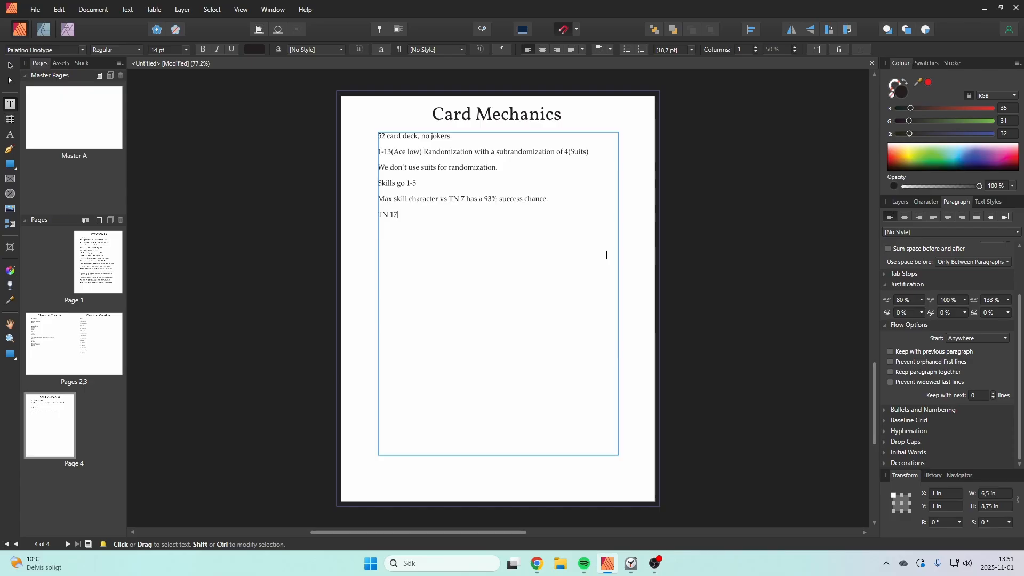
pyautogui.press('BackSpace')
pyautogui.press('BackSpace')
pyautogui.write('14 is impossible for an unskilled character to su')
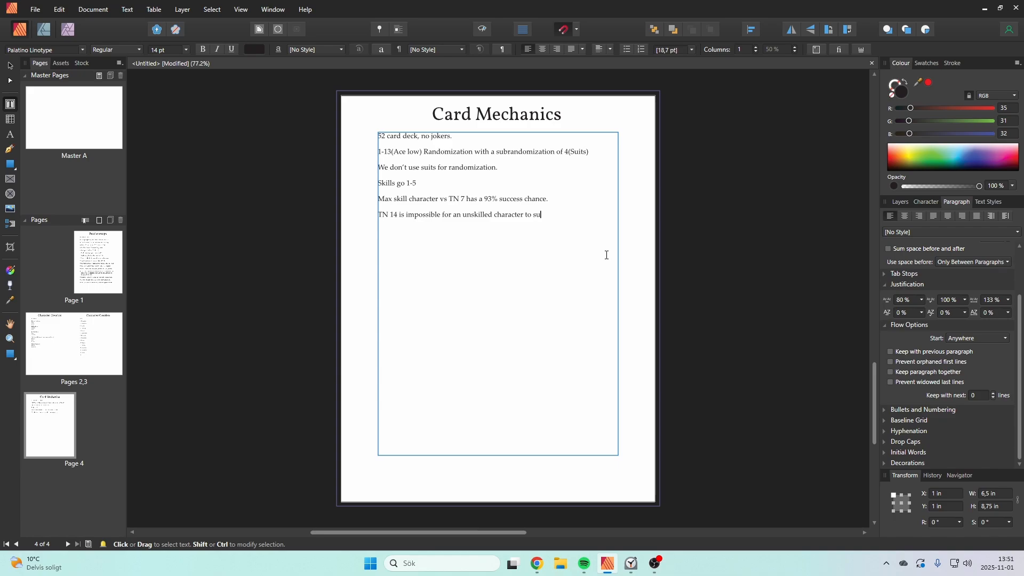
pyautogui.write('cceed at (currently) ')
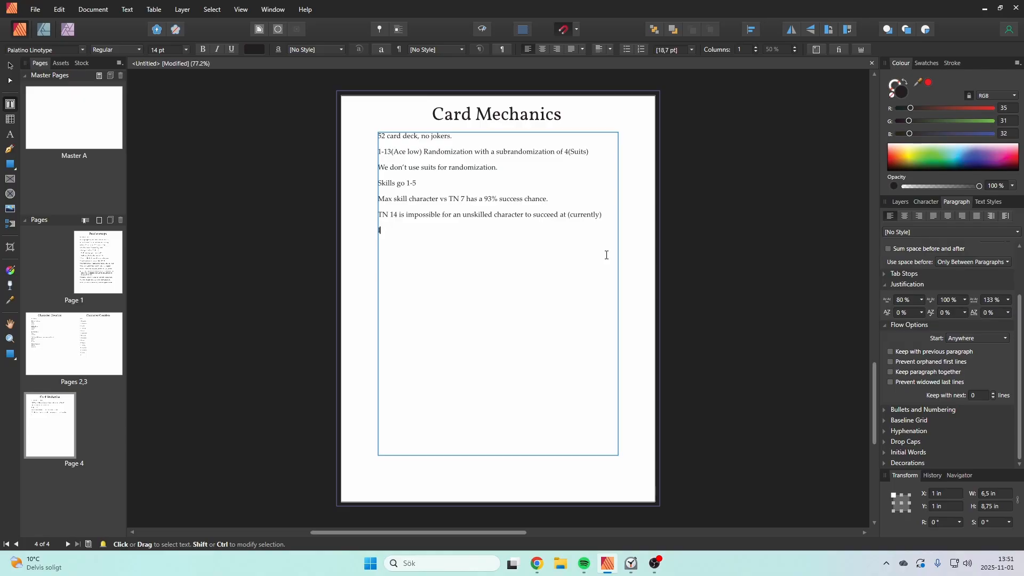
# Add the line "If we make Face Cards auto successes we have a minimum success chance of 23% Is that too high?" below the TN 14 line.
pyautogui.write('If we make ')
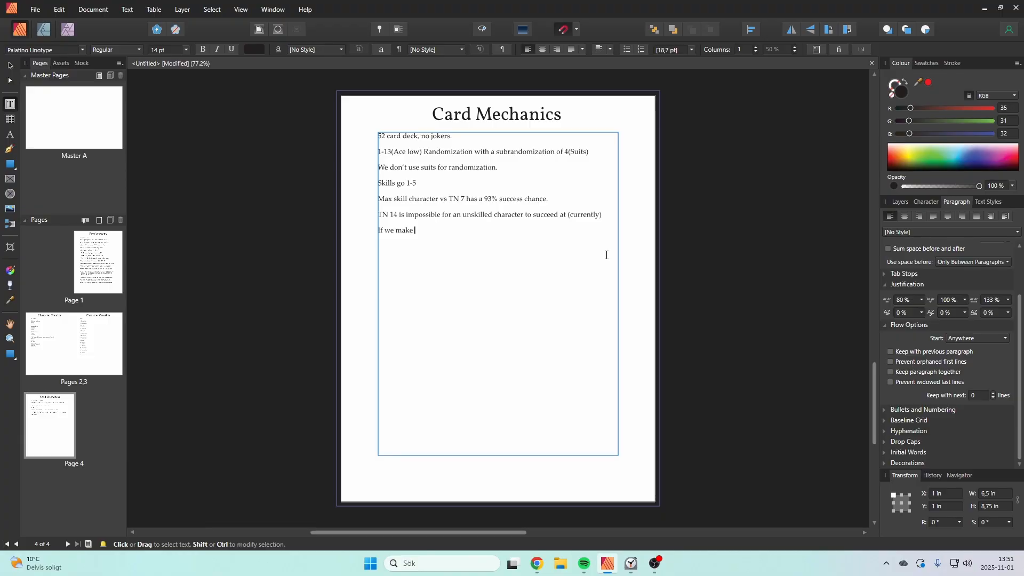
pyautogui.write('Face Cards auto succ')
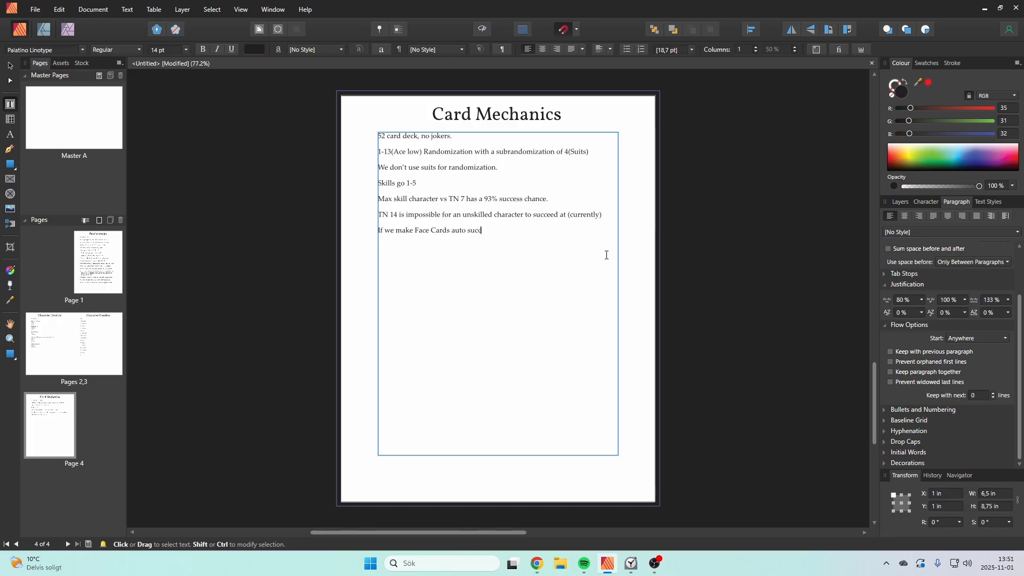
pyautogui.write('esses we')
pyautogui.press('Escape')
pyautogui.hotkey('alt', 'Tab')
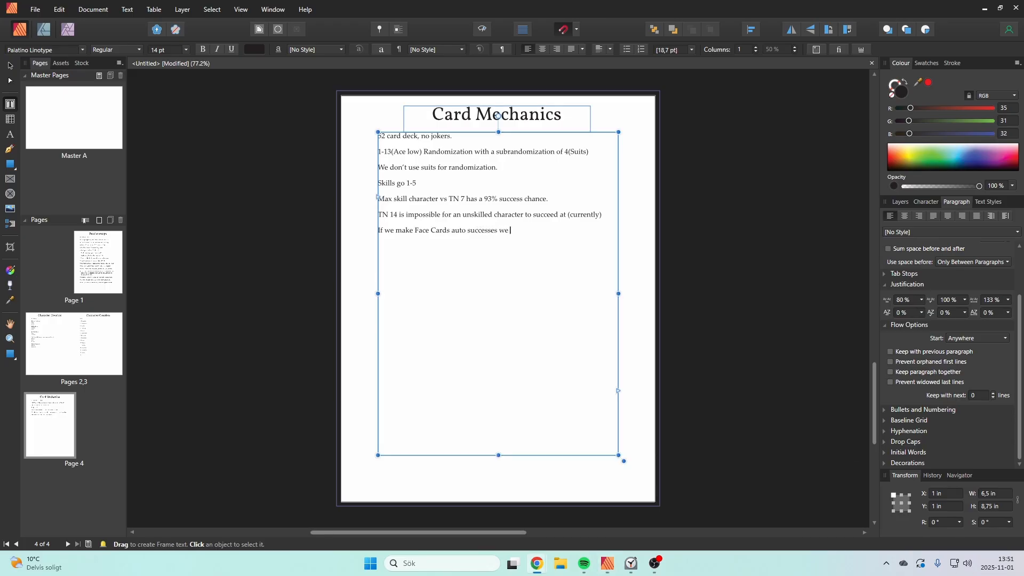
pyautogui.hotkey('alt', 'Tab')
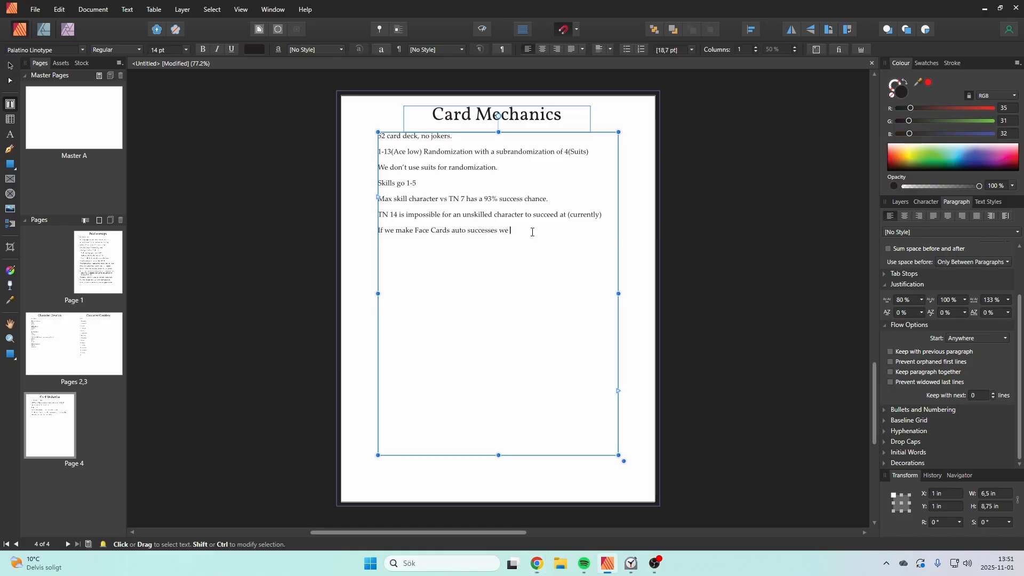
pyautogui.click(532, 232)
pyautogui.write('have a')
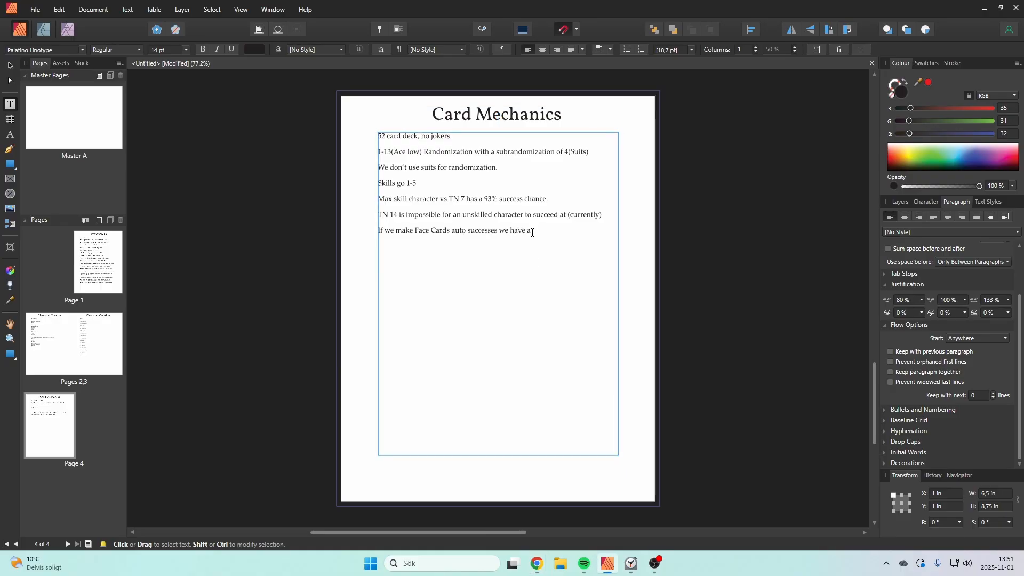
pyautogui.write(' minimum success c')
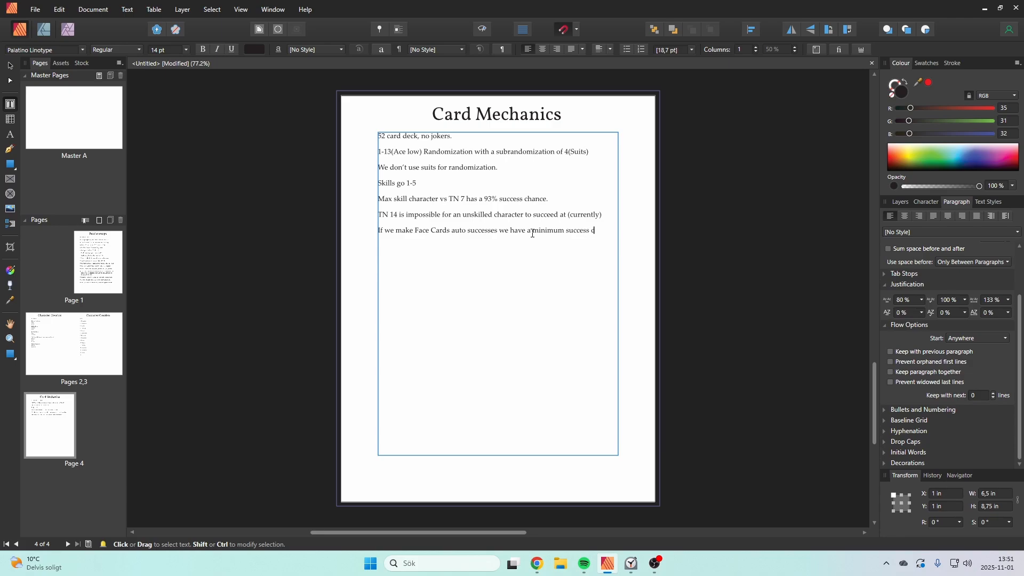
pyautogui.write('hance of 23% Is that too high?=')
pyautogui.press('Escape')
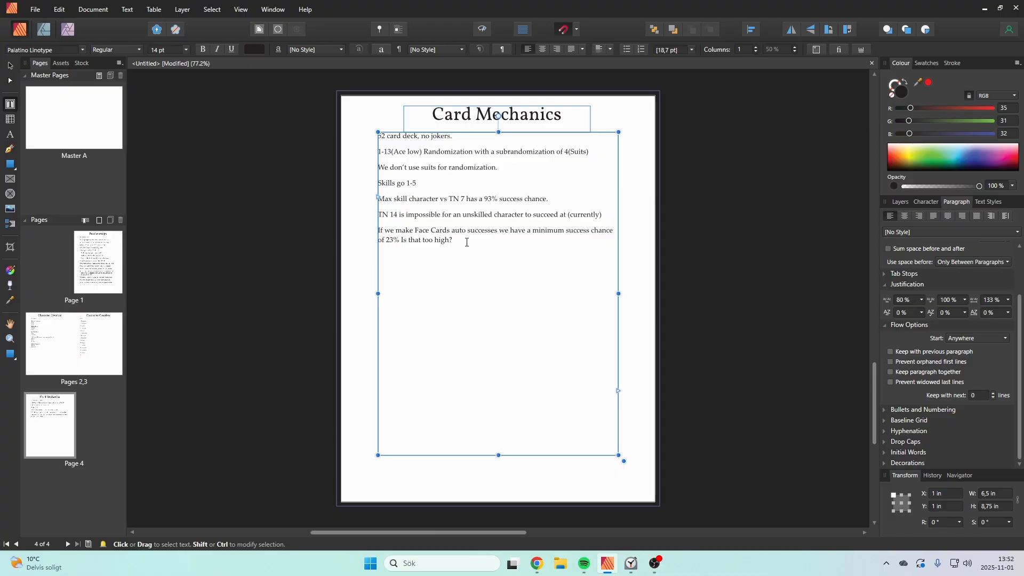
# Review the skill range, the TN 7 success chance and the minimum success chance for face cards in the Card Mechanics notes.
pyautogui.click(470, 244)
pyautogui.moveTo(408, 183); pyautogui.dragTo(382, 185)
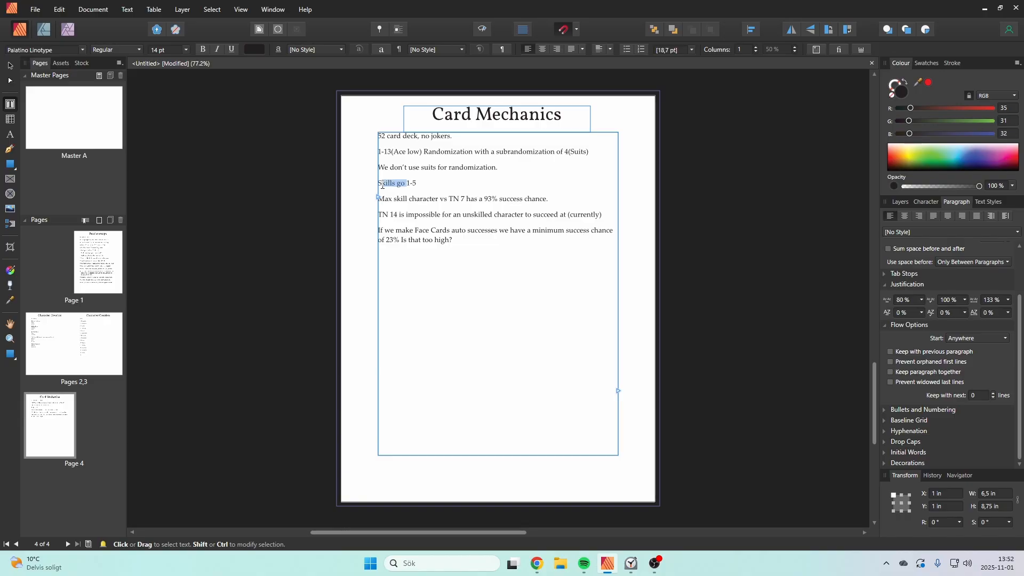
pyautogui.click(417, 238)
pyautogui.moveTo(400, 240); pyautogui.dragTo(387, 242)
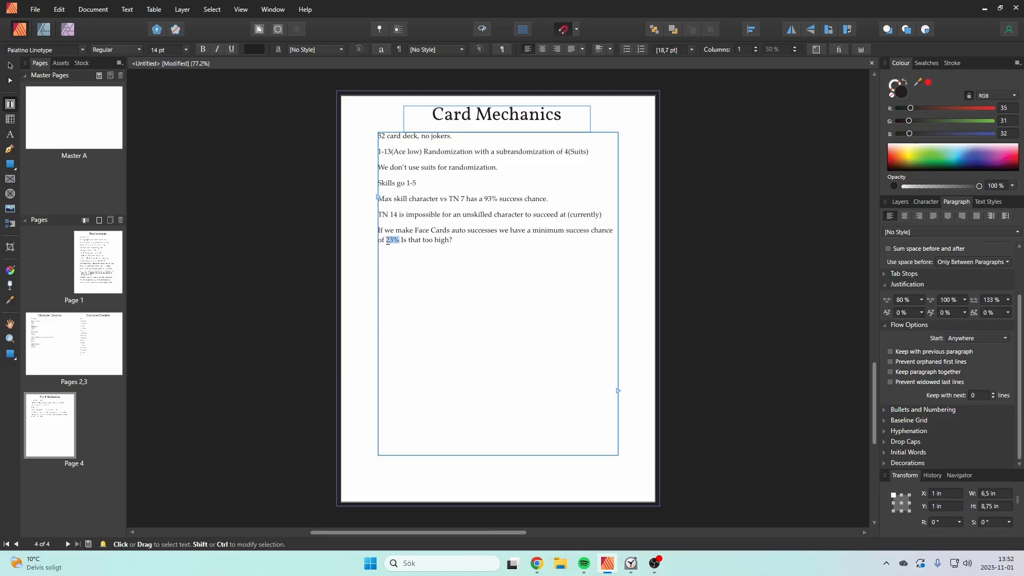
pyautogui.moveTo(388, 241); pyautogui.dragTo(388, 242)
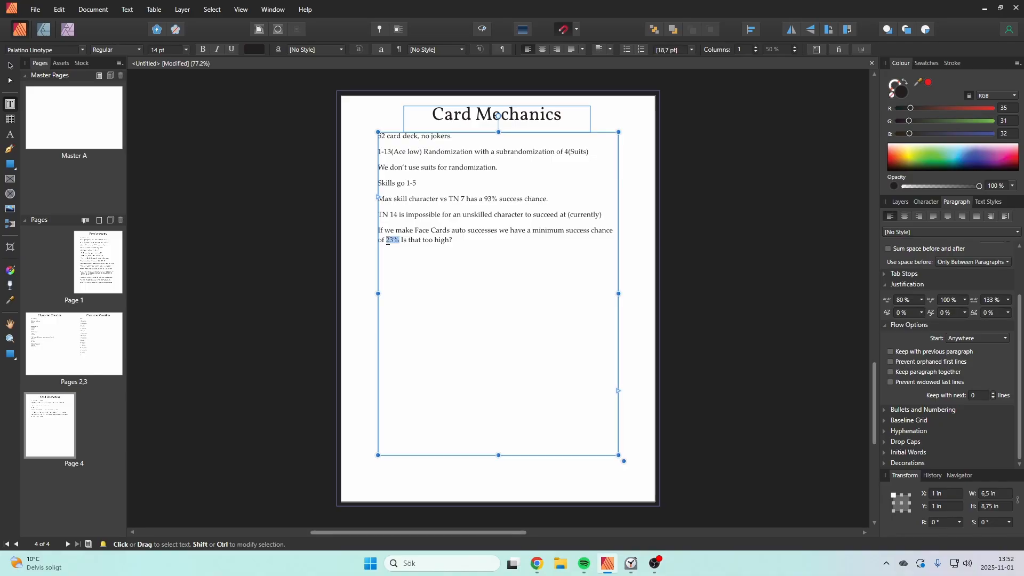
pyautogui.click(429, 239)
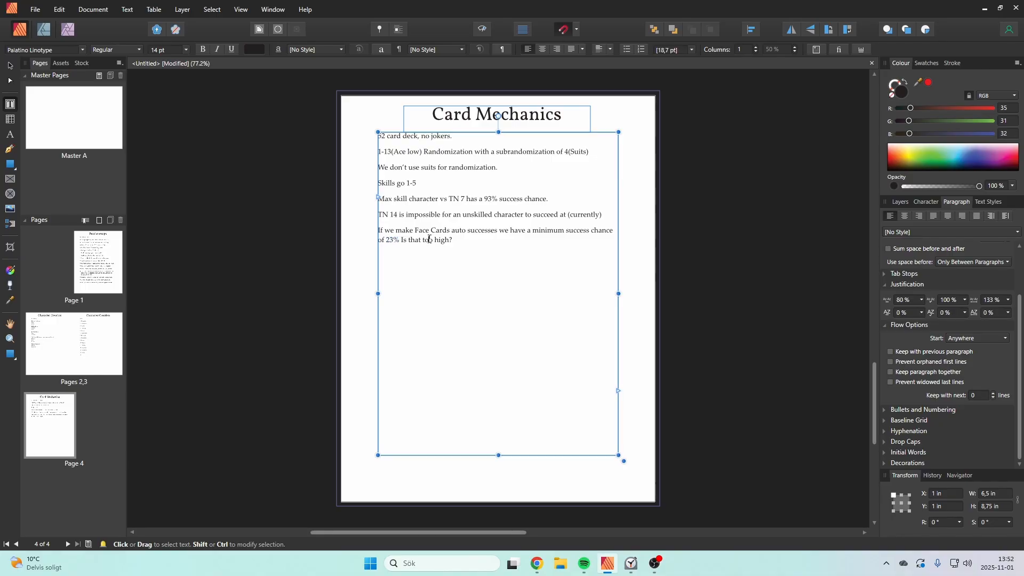
pyautogui.doubleClick(388, 241)
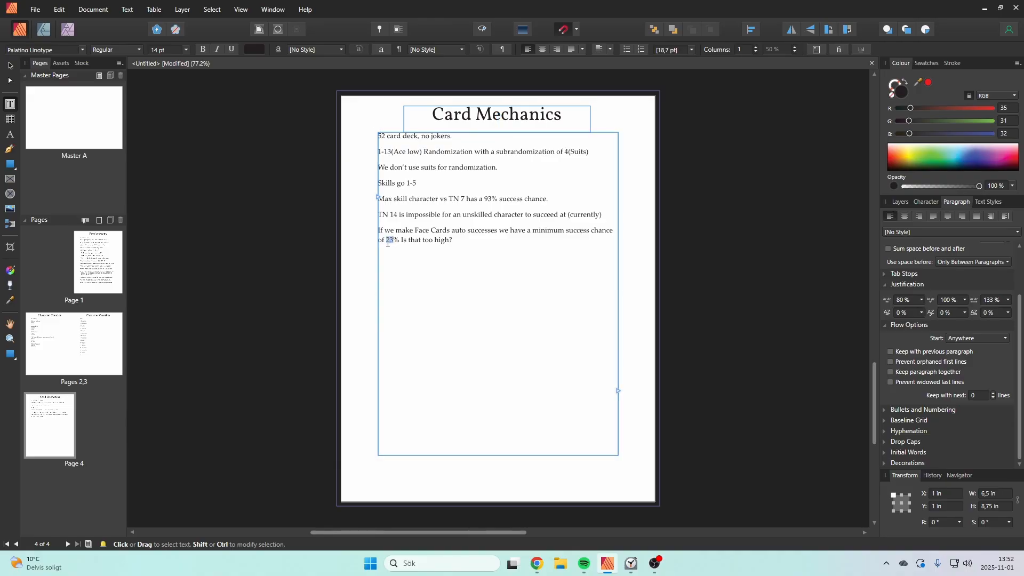
pyautogui.click(411, 242)
pyautogui.doubleClick(462, 199)
pyautogui.click(470, 231)
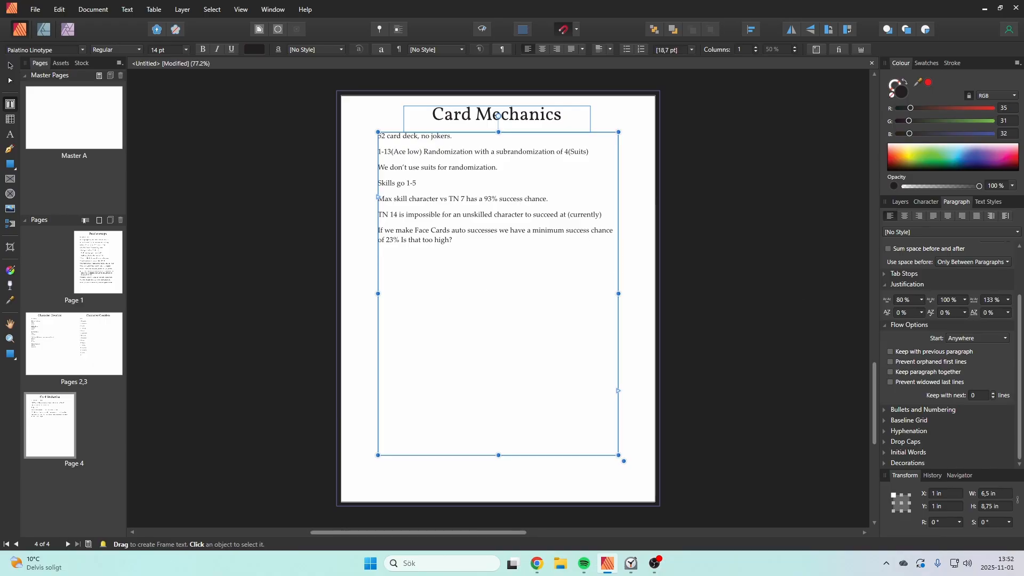
pyautogui.hotkey('alt', 'Tab')
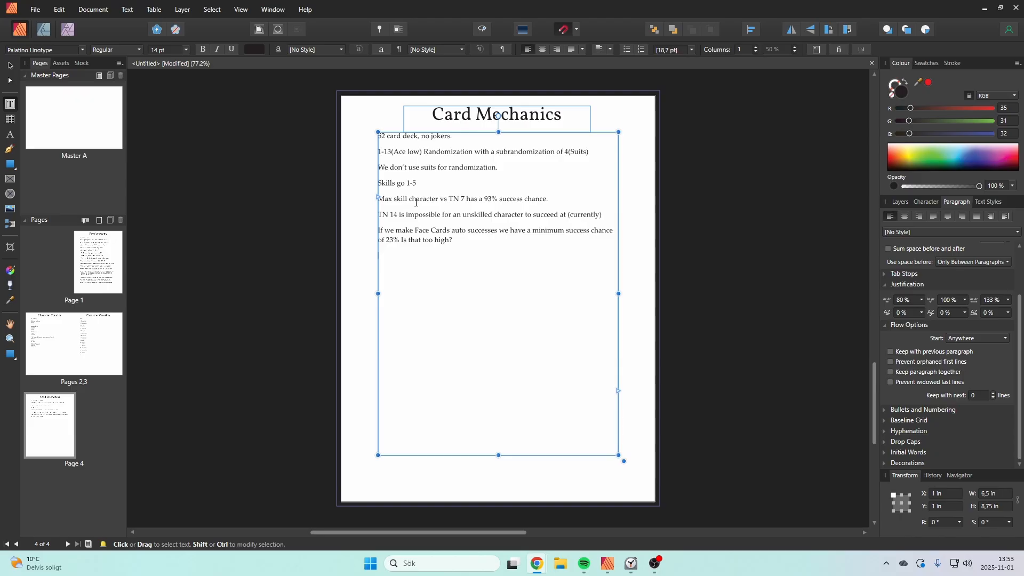
# Insert the line "Face Cards are Automatic Successes" between the skill range line and the max skill character line.
pyautogui.click(471, 185)
pyautogui.press('Return')
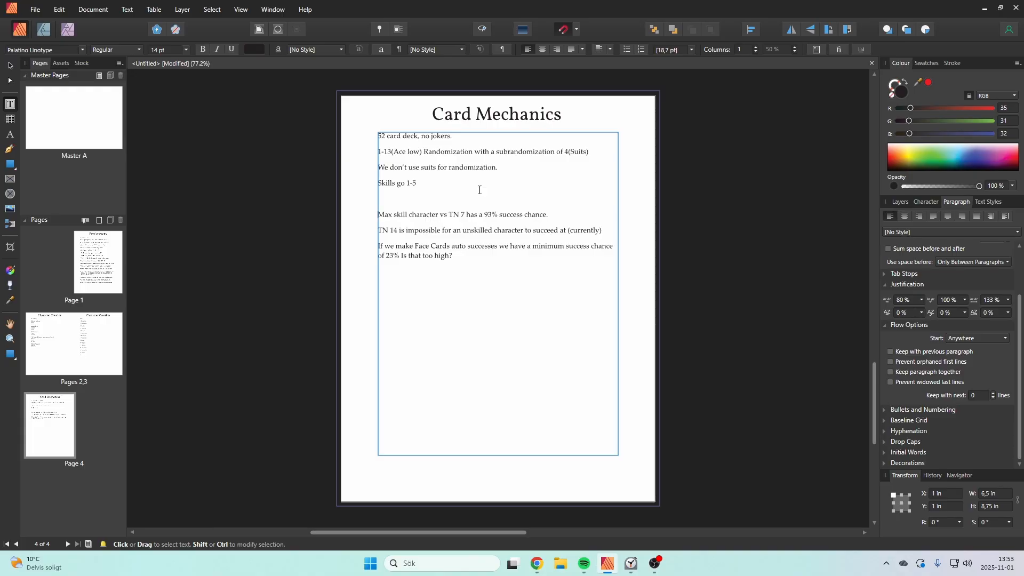
pyautogui.press('BackSpace')
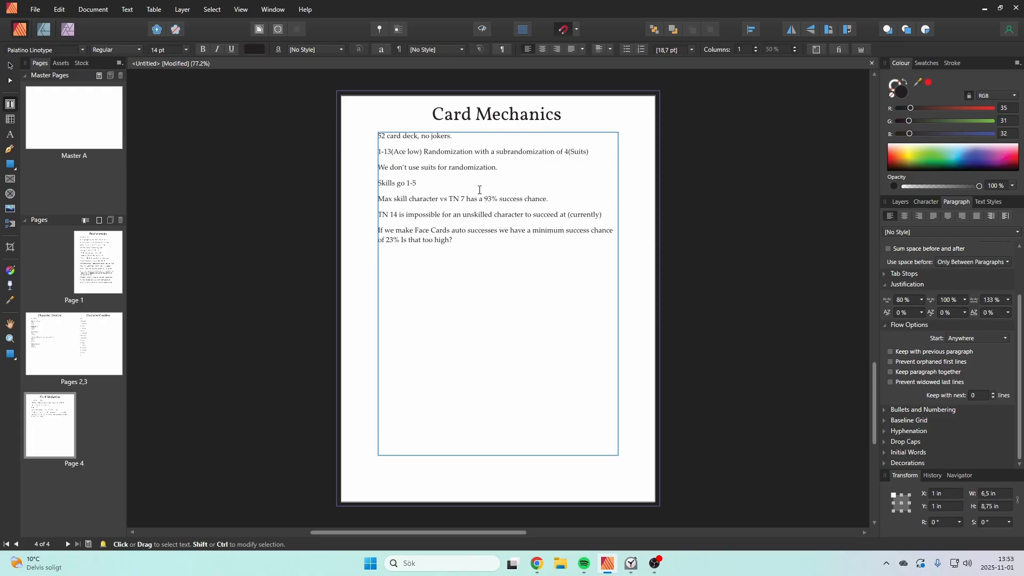
pyautogui.write('Face Cards ')
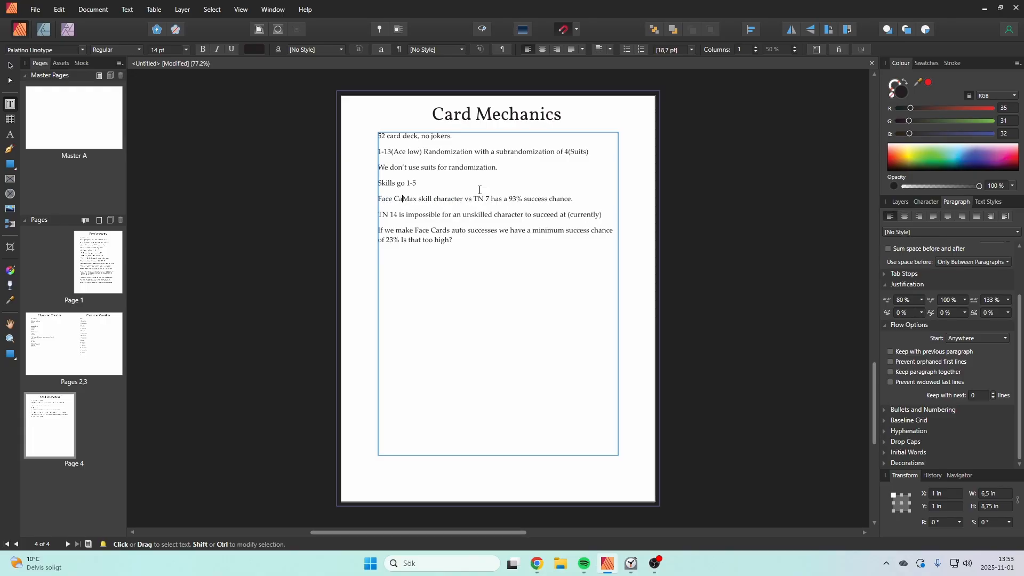
pyautogui.write('are ')
pyautogui.write('Automatic ')
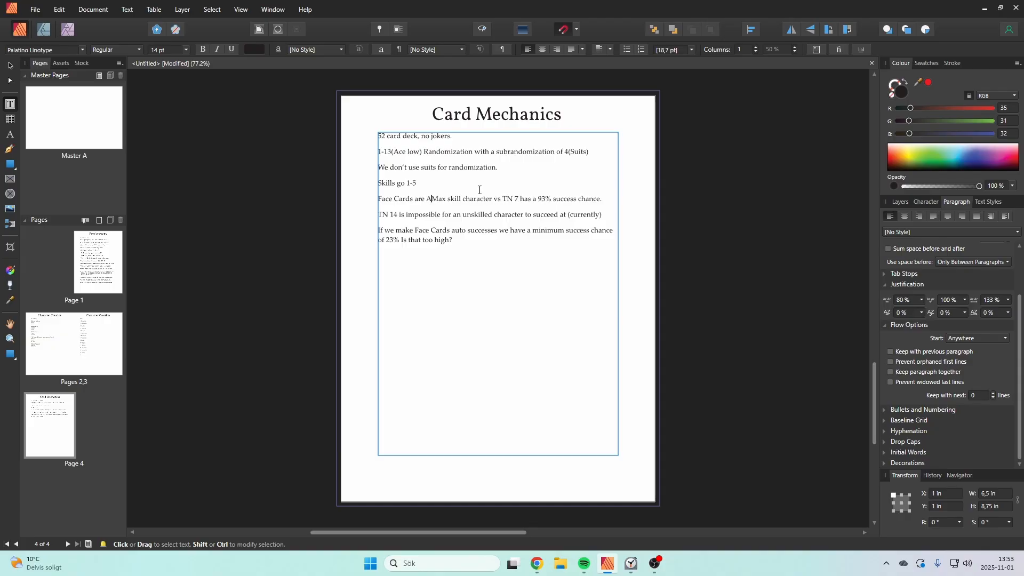
pyautogui.write('Successe')
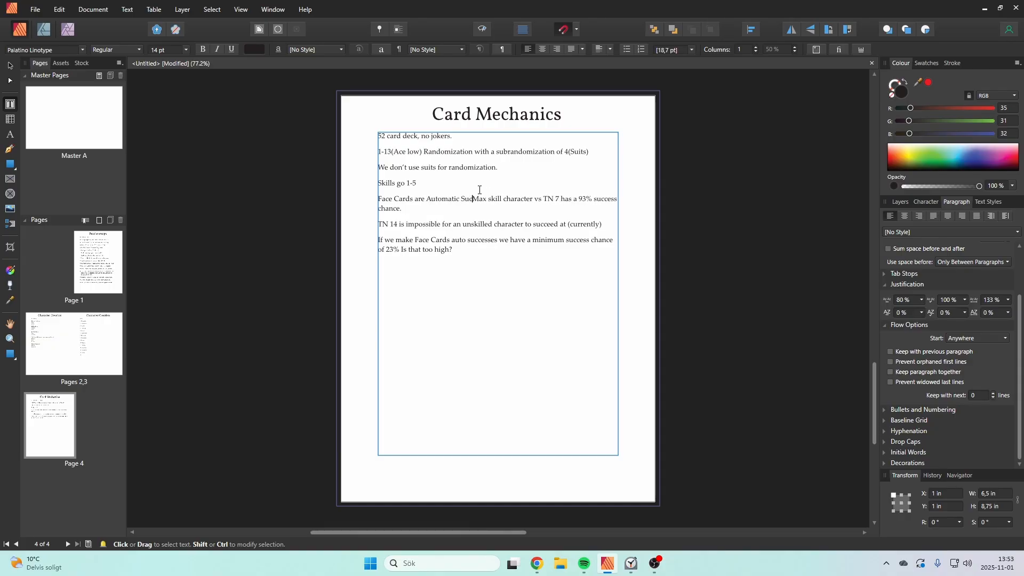
pyautogui.press('BackSpace')
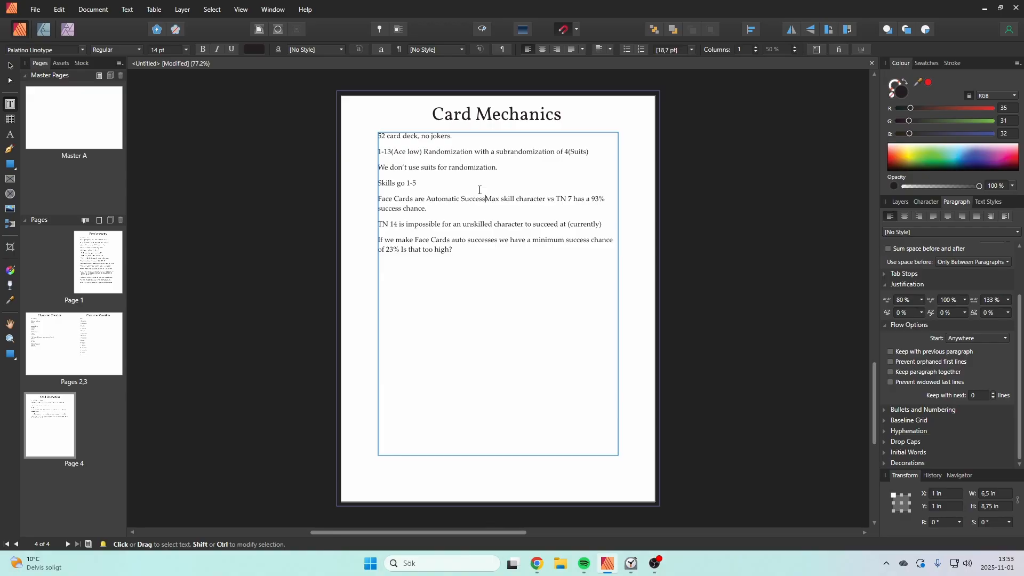
pyautogui.write('es')
pyautogui.press('Return')
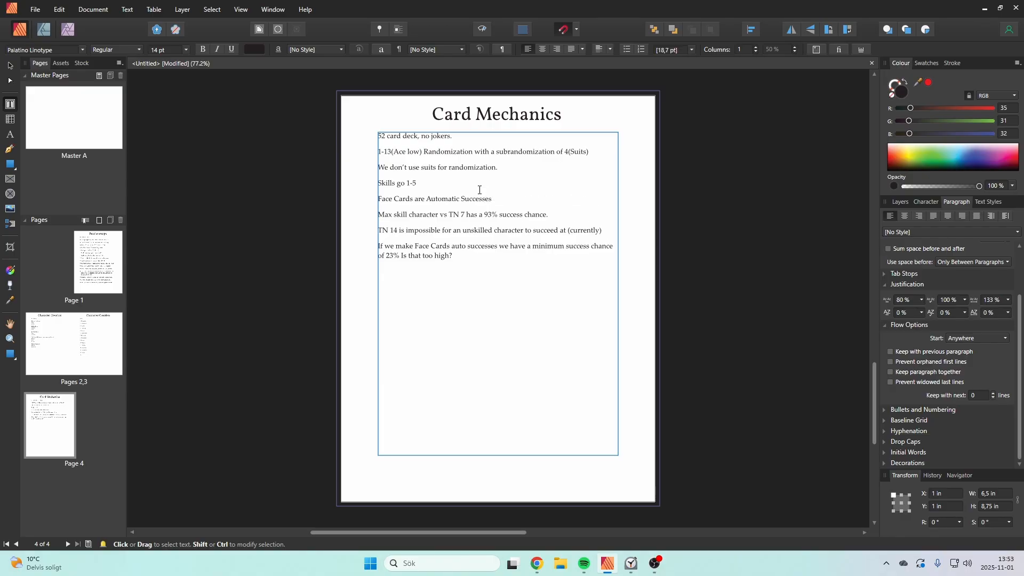
pyautogui.press('Escape')
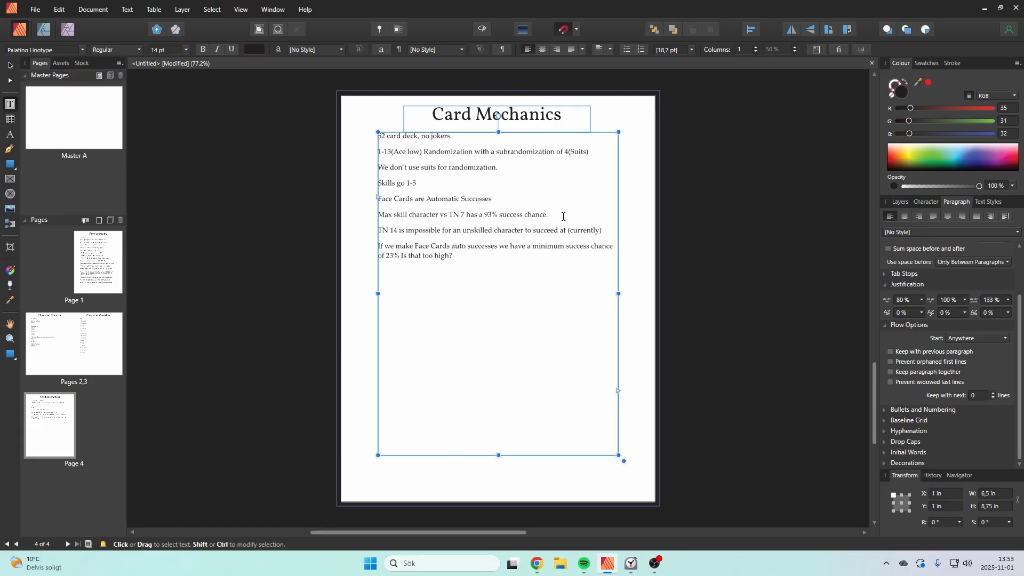
pyautogui.moveTo(491, 199); pyautogui.dragTo(392, 199)
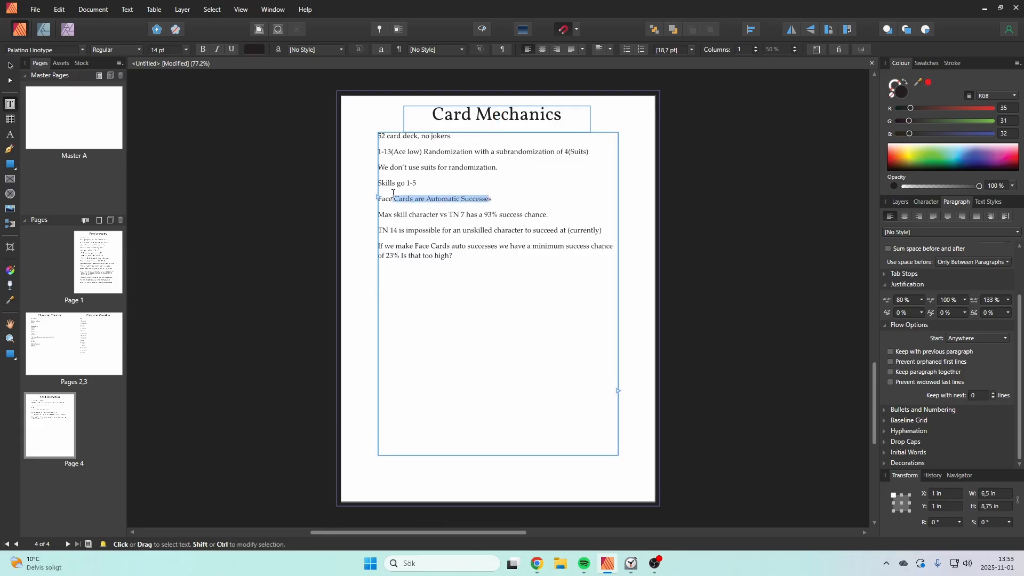
pyautogui.click(463, 201)
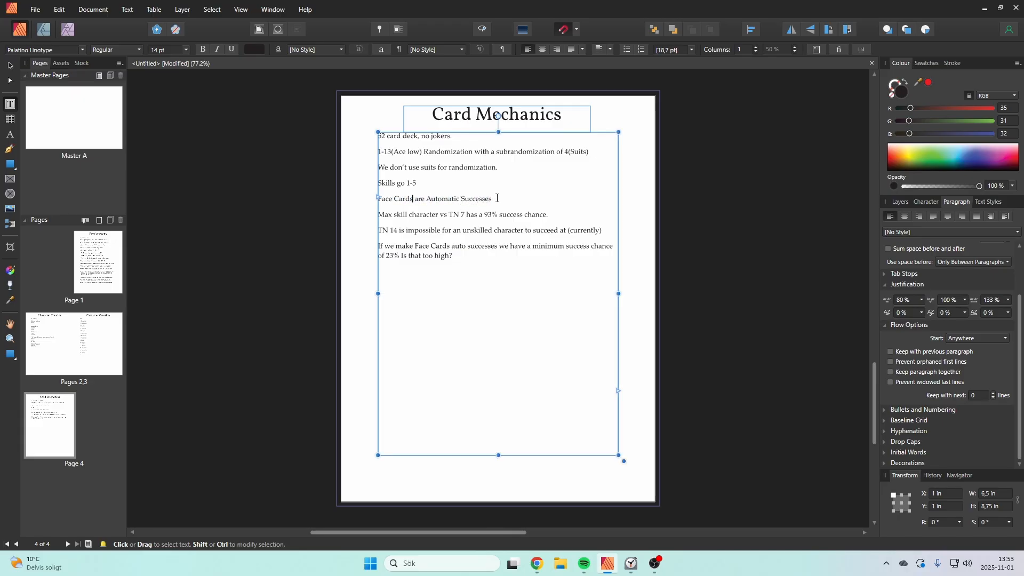
pyautogui.click(497, 198)
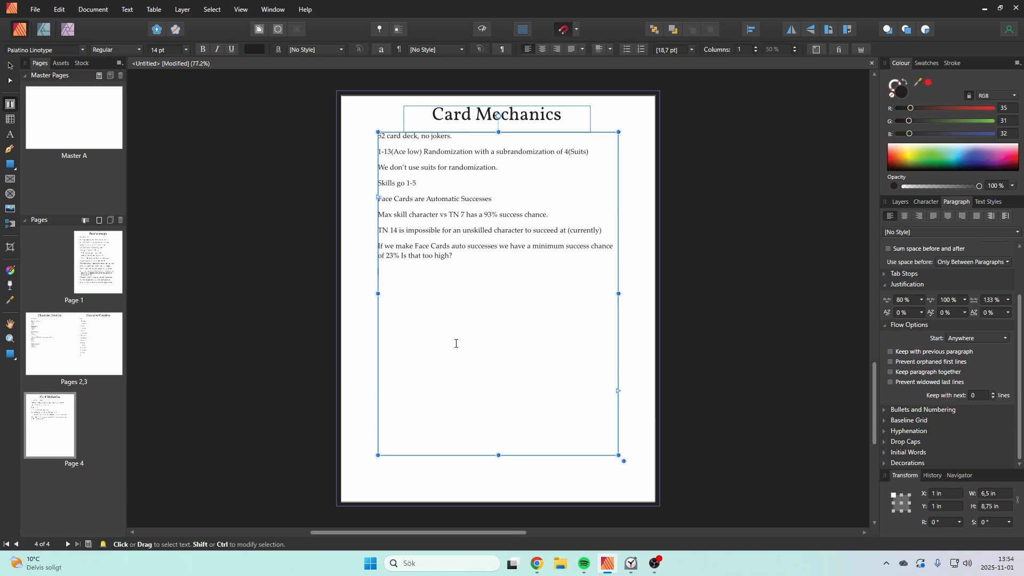
# Below the notes, write the skill test rule: flip over the deck's top card, add your modifier, and succeed by meeting or exceeding the TN.
pyautogui.click(405, 294)
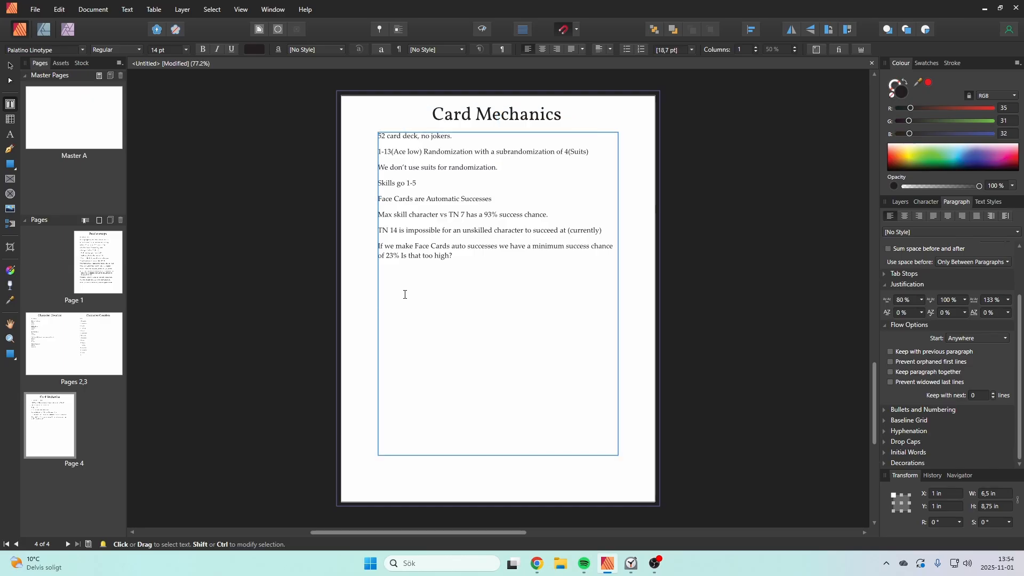
pyautogui.write('To perform a skill test tou flip over the top card of th')
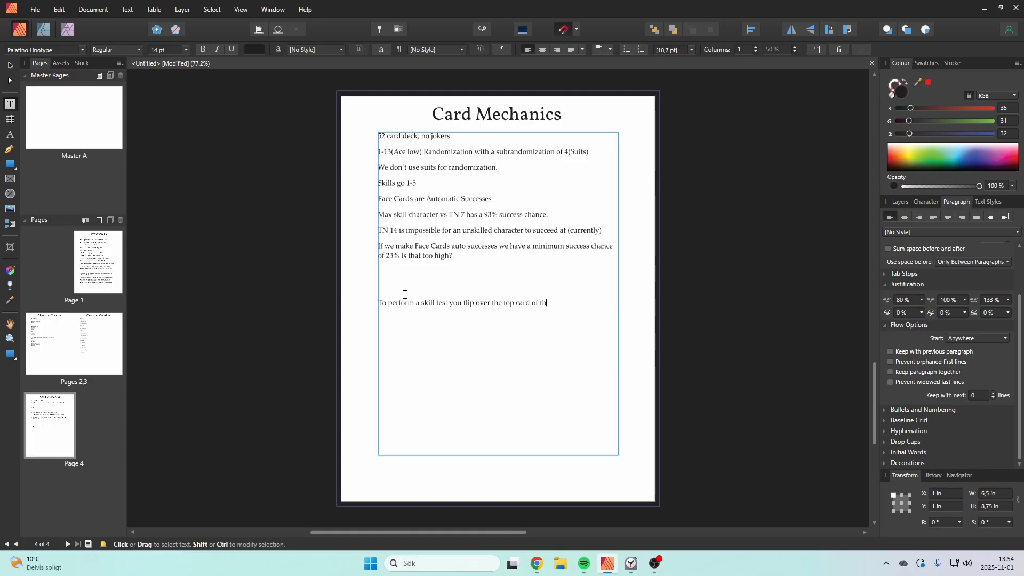
pyautogui.write('e deck, add your modifier and then if you meet')
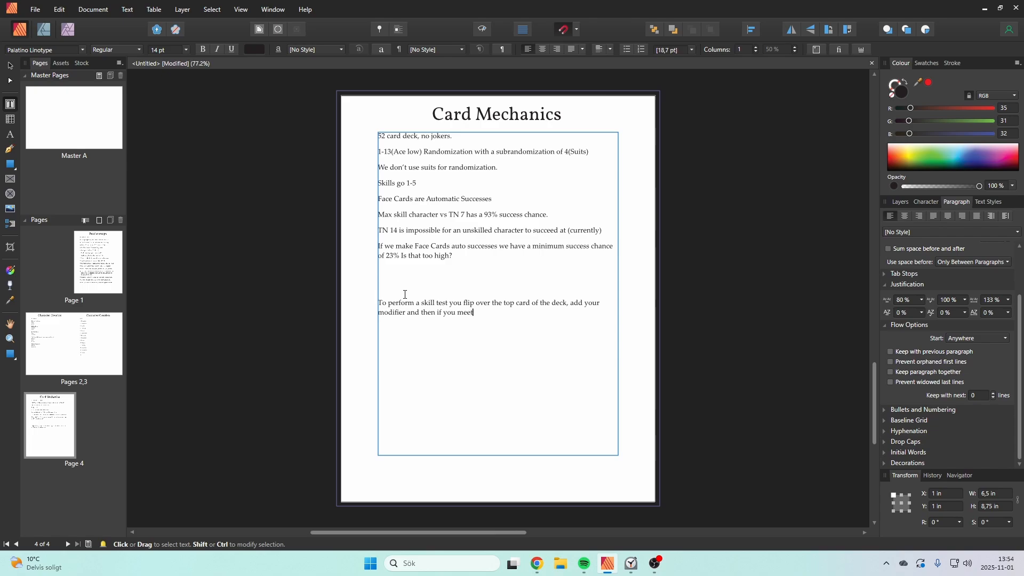
pyautogui.write(' or exceed the TN you')
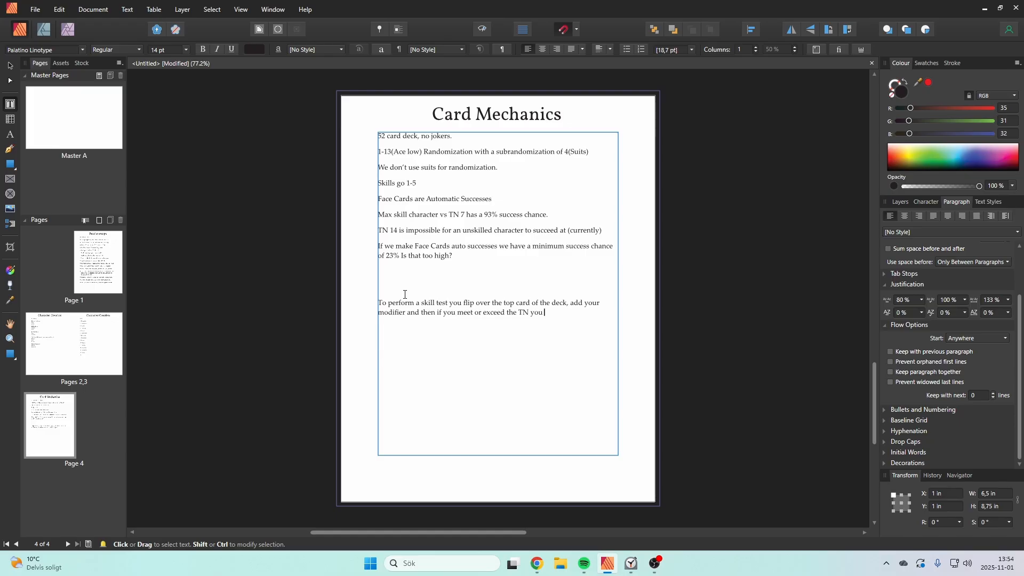
pyautogui.write(' succeed on the skill')
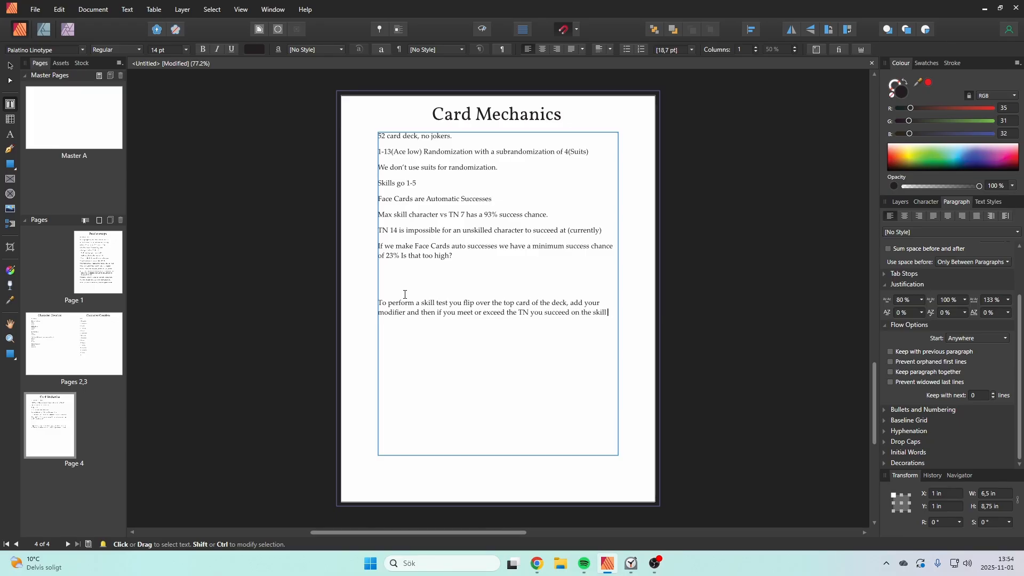
pyautogui.write(' test.')
# Extend the skill test paragraph with "Face Cards (Jack, Queen and King) always succeed.".
pyautogui.write(' Face')
pyautogui.write(' Cards')
pyautogui.write(' (')
pyautogui.write('Jack,')
pyautogui.write(' Quee')
pyautogui.press('BackSpace')
pyautogui.press('BackSpace')
pyautogui.press('BackSpace')
pyautogui.write('ueen and King)')
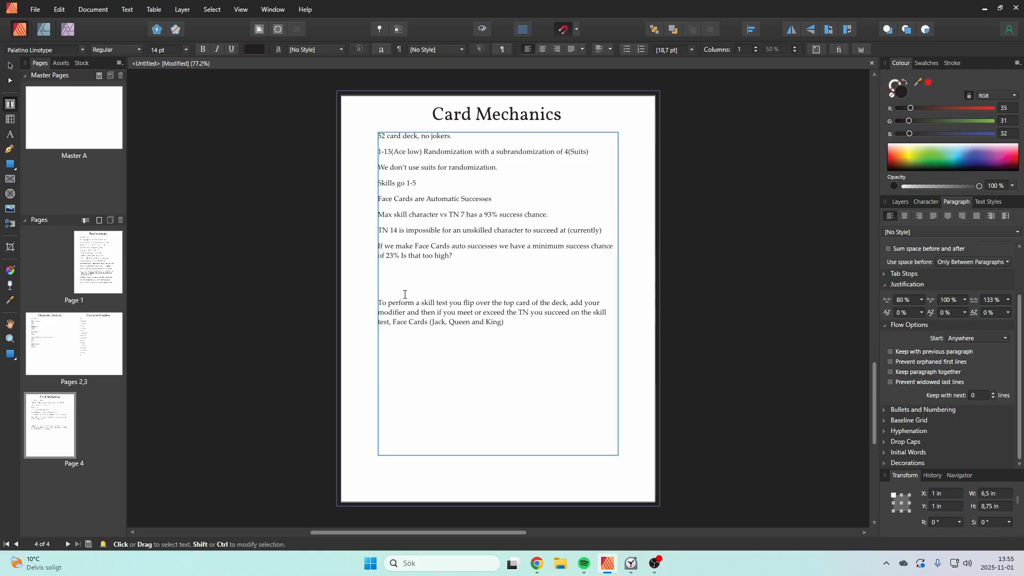
pyautogui.write(' always succeeed')
pyautogui.press('BackSpace')
pyautogui.press('BackSpace')
pyautogui.write('d.')
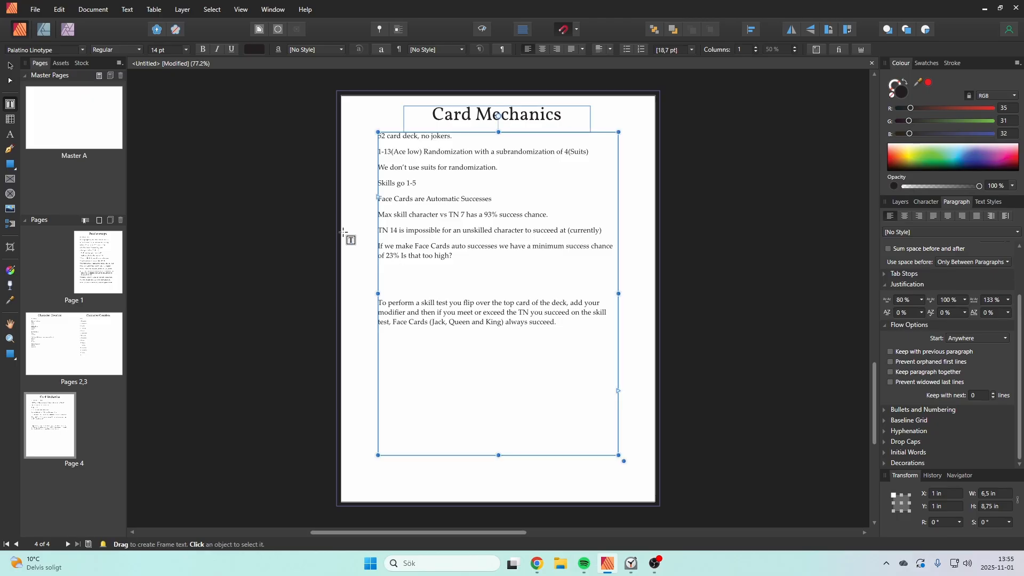
pyautogui.moveTo(379, 154); pyautogui.dragTo(392, 155)
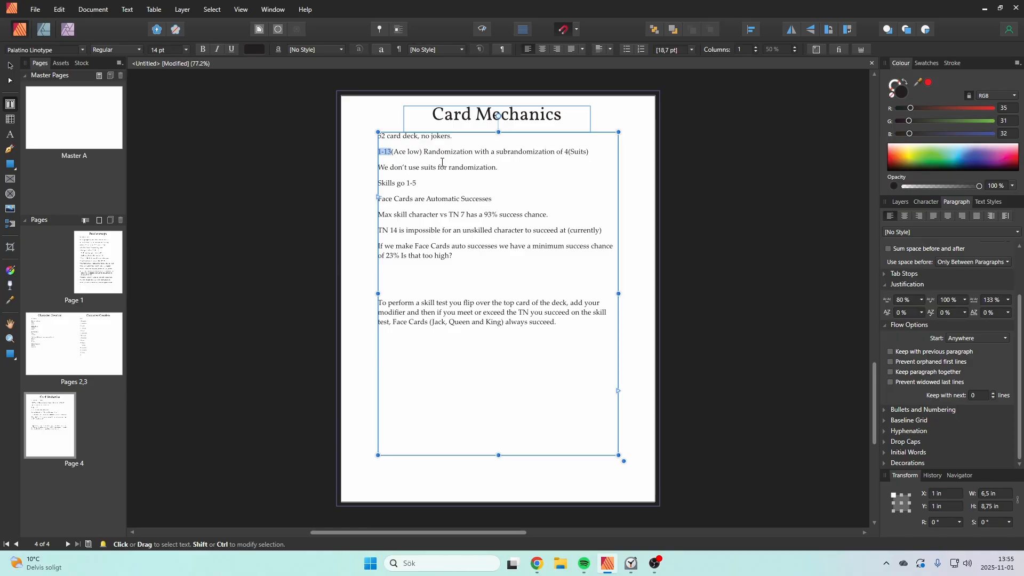
pyautogui.click(392, 153)
pyautogui.moveTo(392, 153); pyautogui.dragTo(388, 153)
pyautogui.click(392, 153)
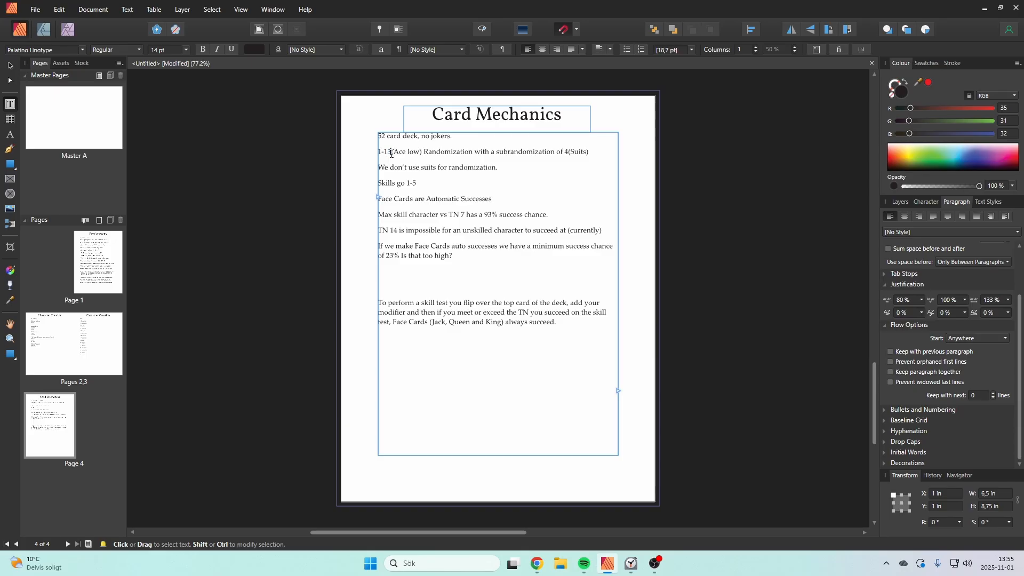
# Complete the skill test paragraph with "Otherwise you are unsuccessful.".
pyautogui.press('Escape')
pyautogui.write('Otherwi')
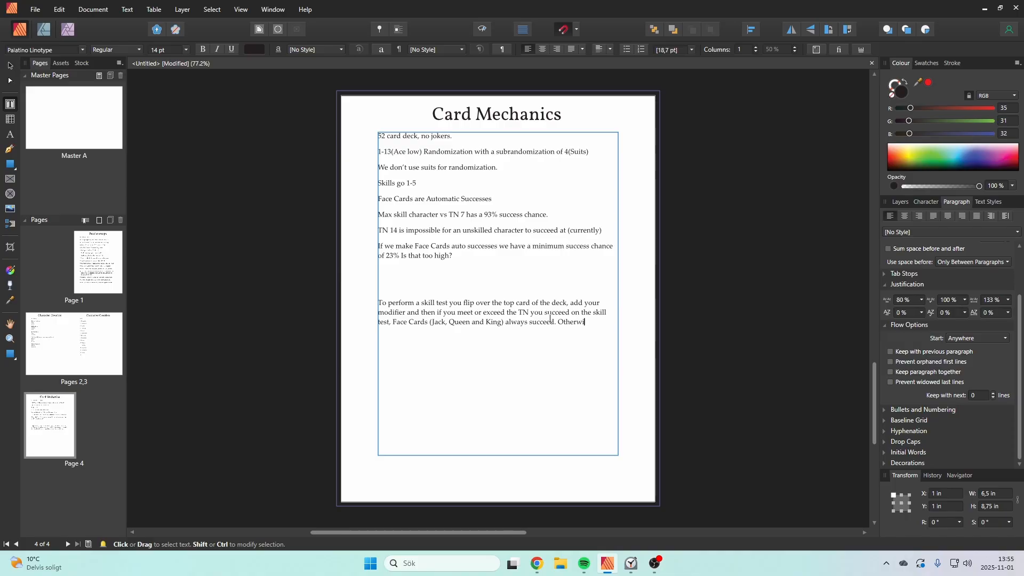
pyautogui.write('se you are und')
pyautogui.write('uccessful.')
# Reread the skill test paragraph and the suit randomization line on the Card Mechanics page.
pyautogui.hotkey('shift', 'Up')
pyautogui.hotkey('shift', 'Up')
pyautogui.hotkey('shift', 'Up')
pyautogui.hotkey('shift', 'Up')
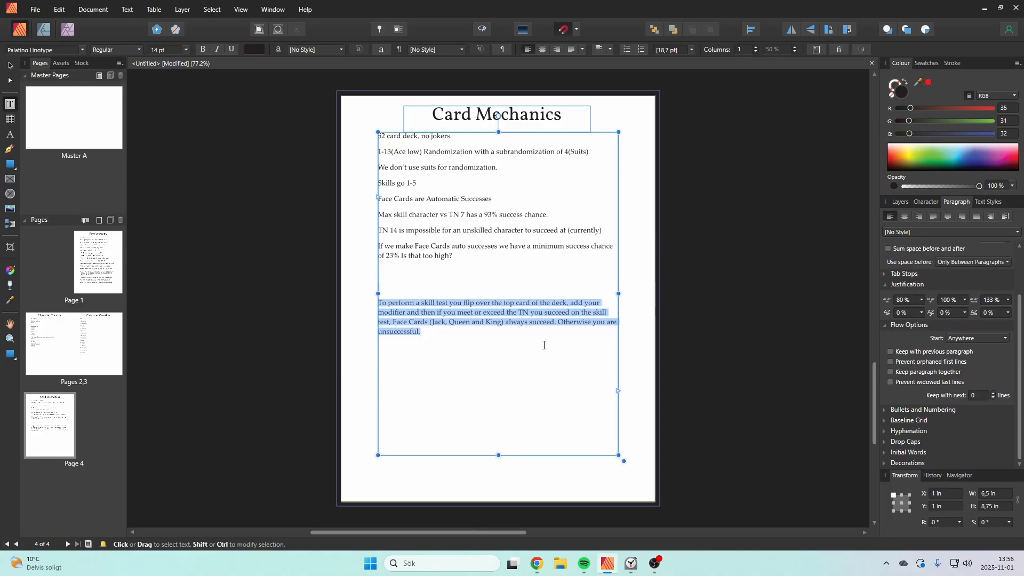
pyautogui.moveTo(565, 153)
pyautogui.mouseDown()
pyautogui.moveTo(589, 153)
pyautogui.moveTo(565, 154)
pyautogui.mouseUp()
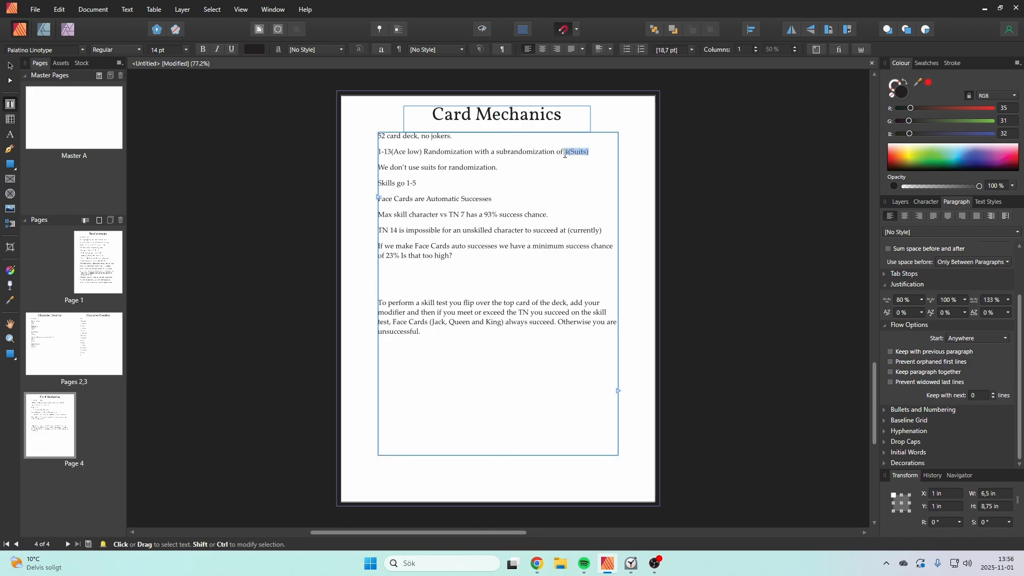
pyautogui.click(541, 189)
pyautogui.tripleClick(542, 325)
pyautogui.click(471, 345)
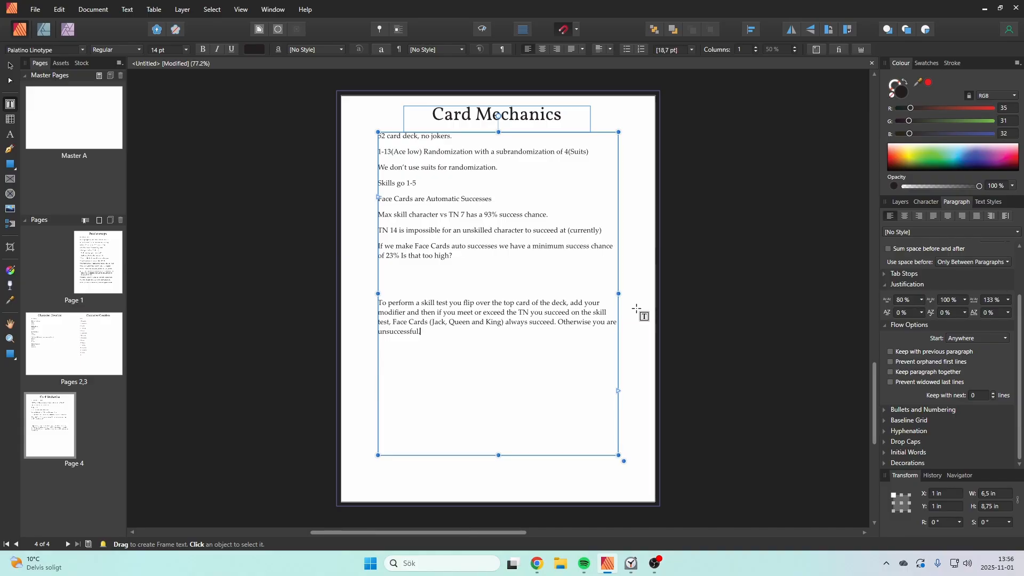
pyautogui.tripleClick(512, 339)
pyautogui.click(472, 341)
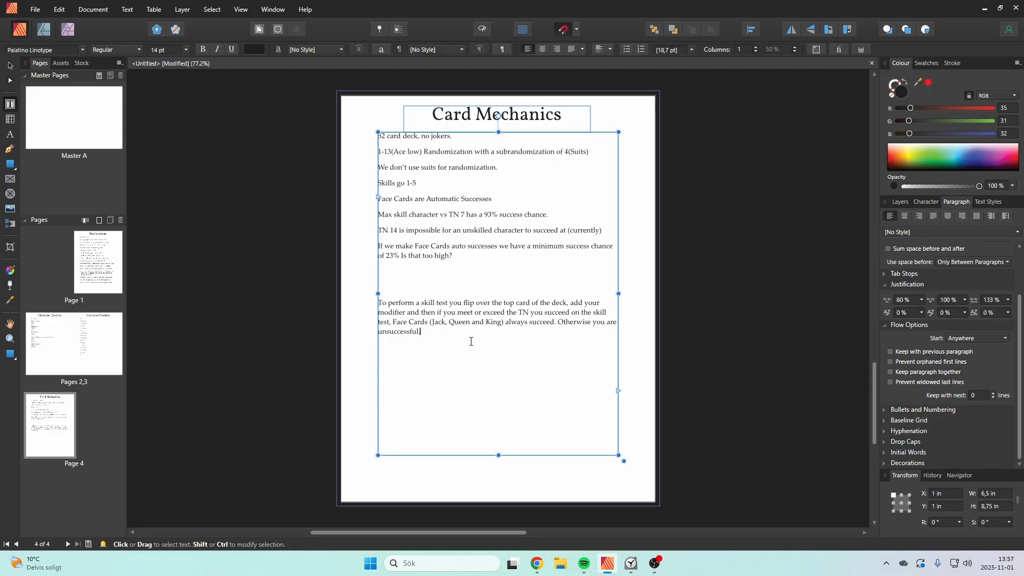
# Enter Combat as skill number 15 in the Skills list on the second Character Creation page.
pyautogui.click(109, 351)
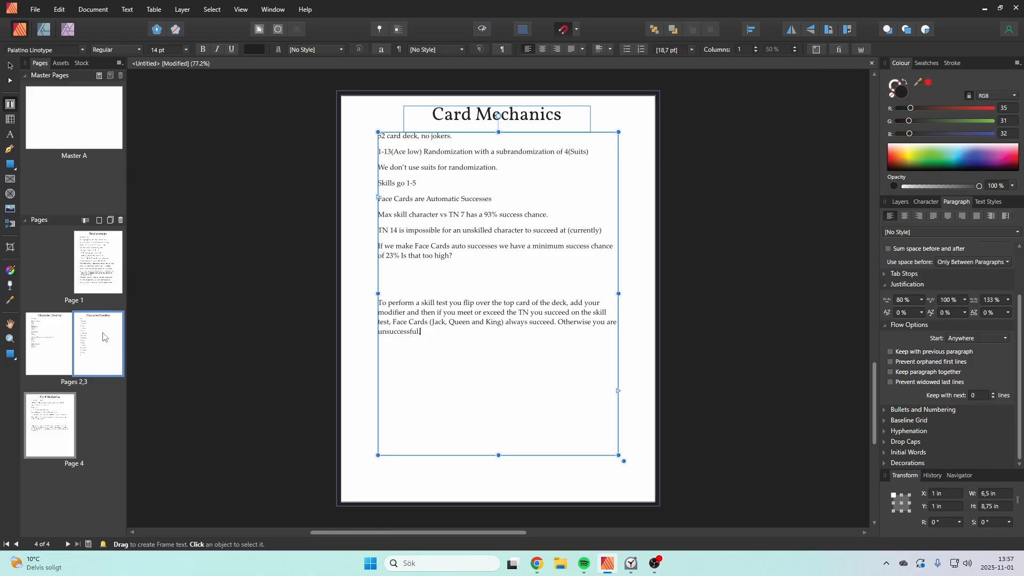
pyautogui.doubleClick(106, 341)
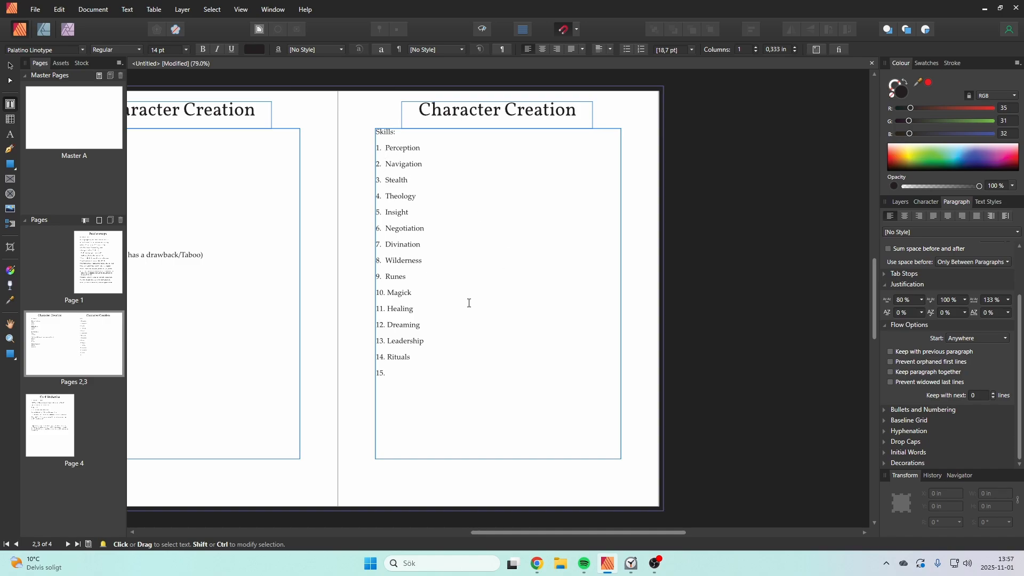
pyautogui.click(408, 372)
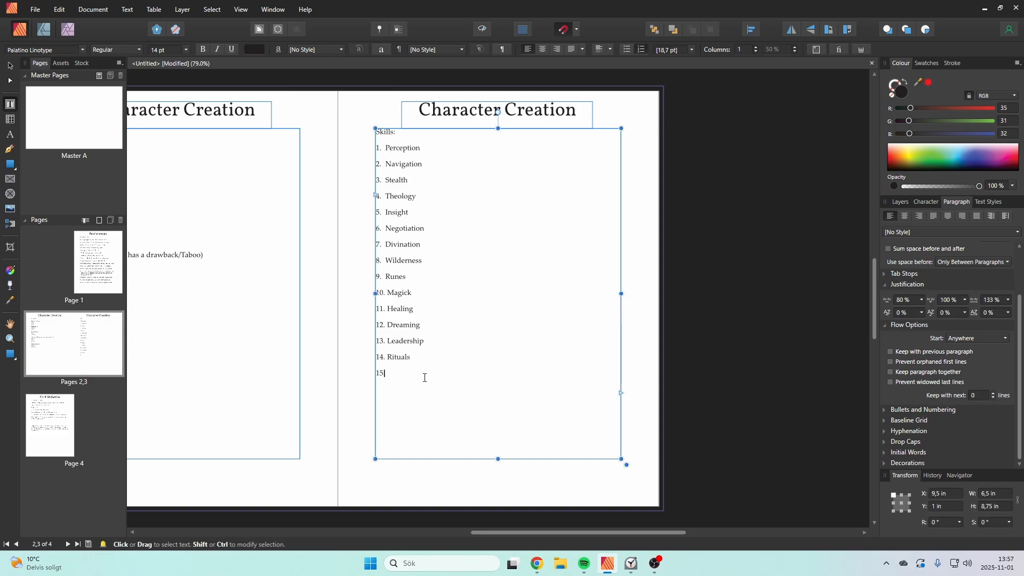
pyautogui.write('. C')
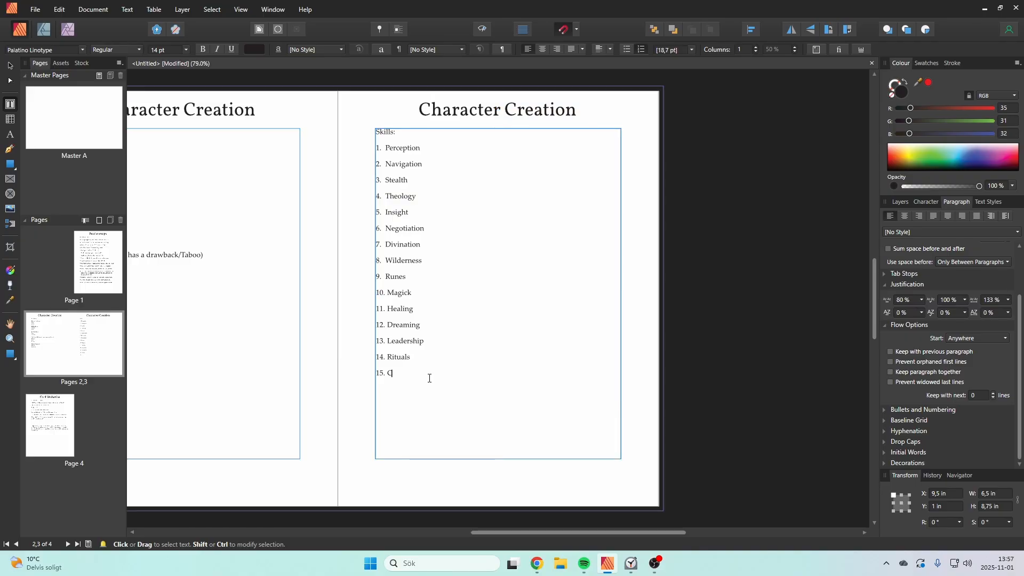
pyautogui.write('ombat')
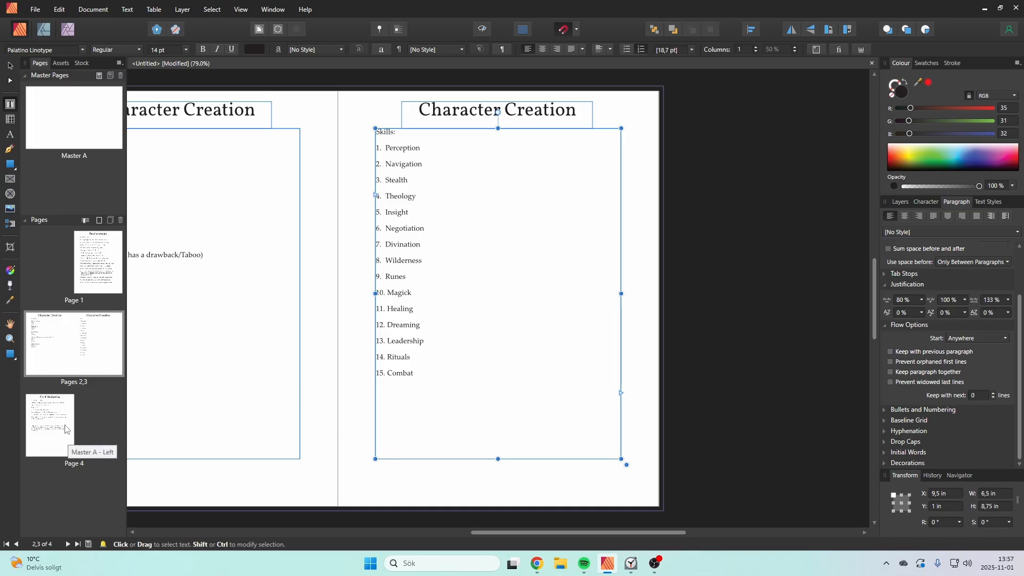
# On the Card Mechanics page, insert "This is our entire resolution system (basically):" directly above the skill test paragraph.
pyautogui.click(65, 429)
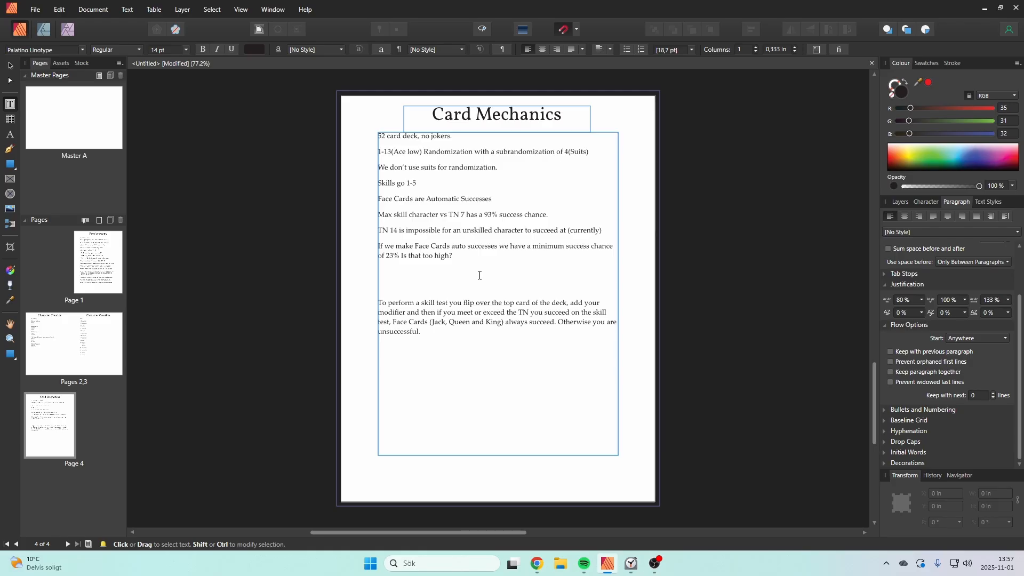
pyautogui.click(447, 283)
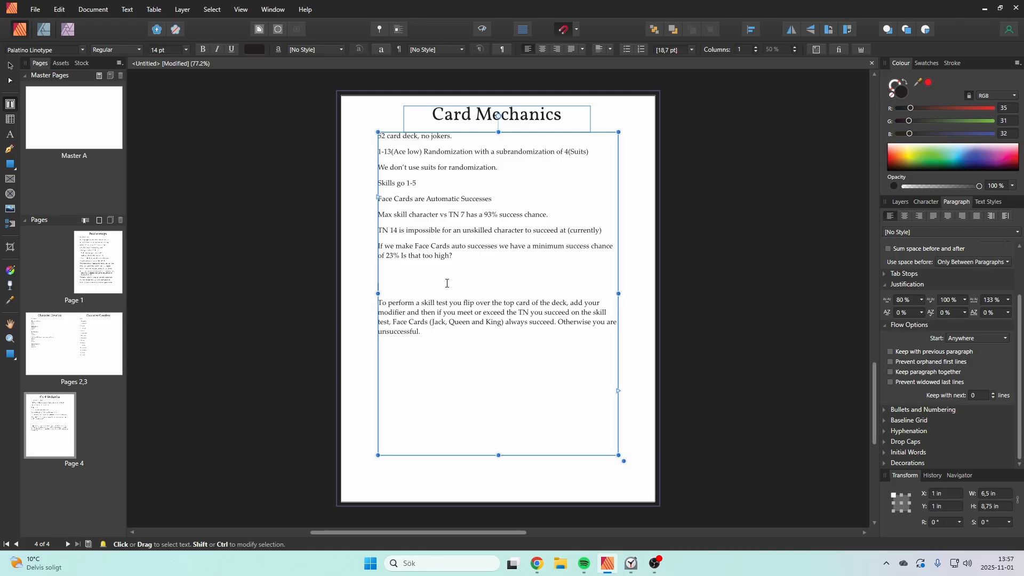
pyautogui.click(446, 279)
pyautogui.write('I')
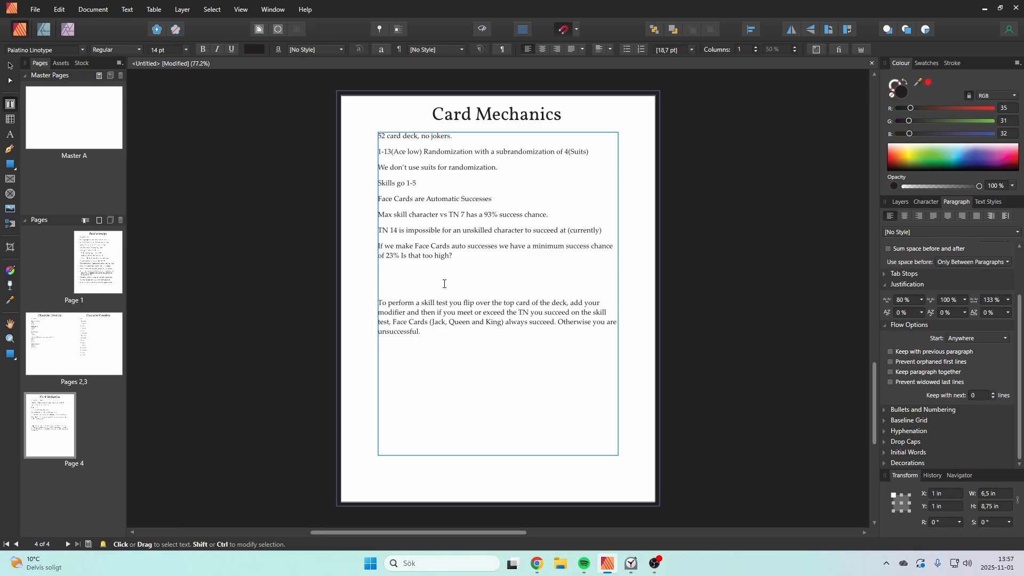
pyautogui.write('This is our entire resolution system ')
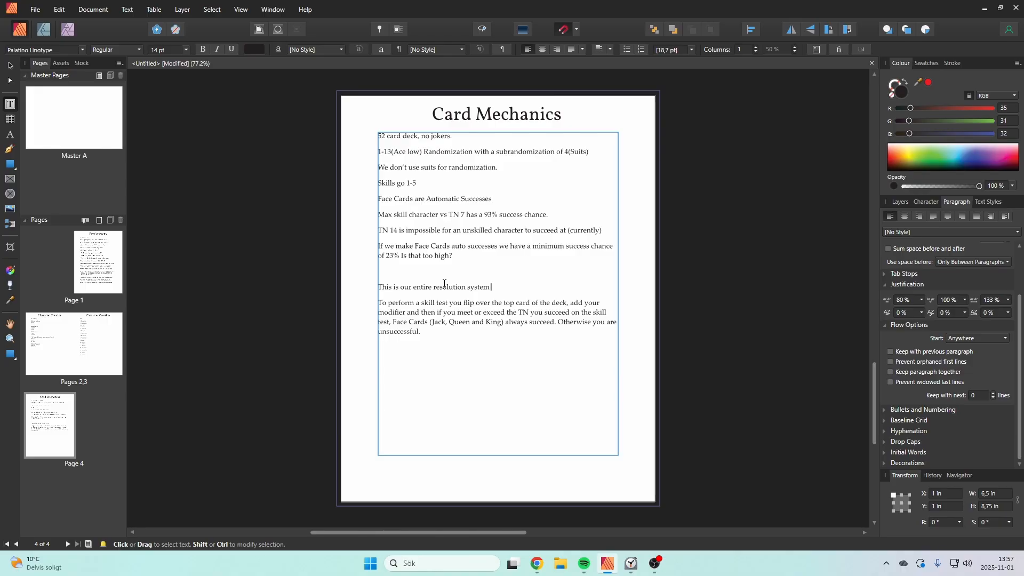
pyautogui.write('(basically):')
# Append "(maybe crits)" to the "Face Cards are Automatic Successes" line.
pyautogui.press('Escape')
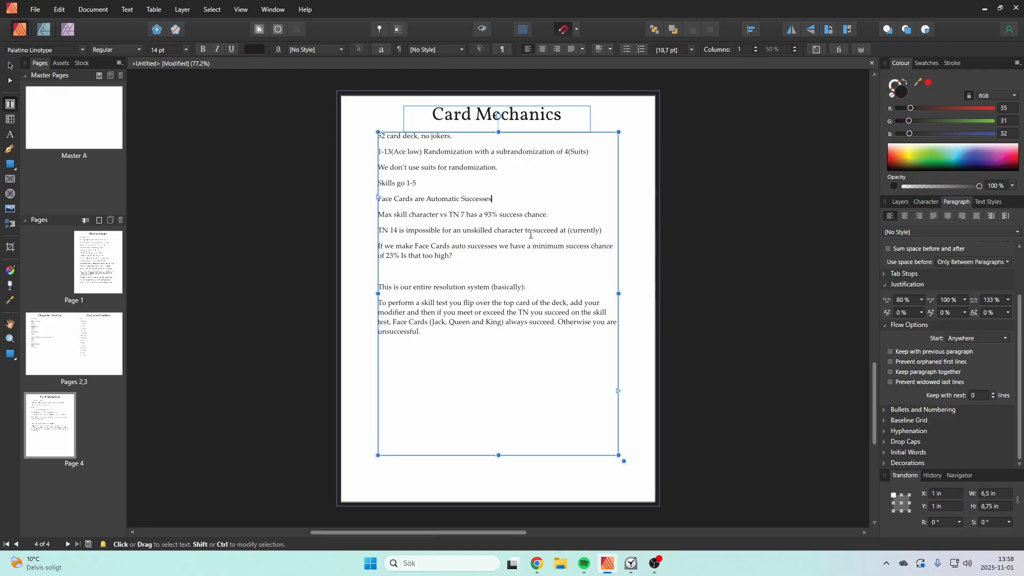
pyautogui.write('(maybe c')
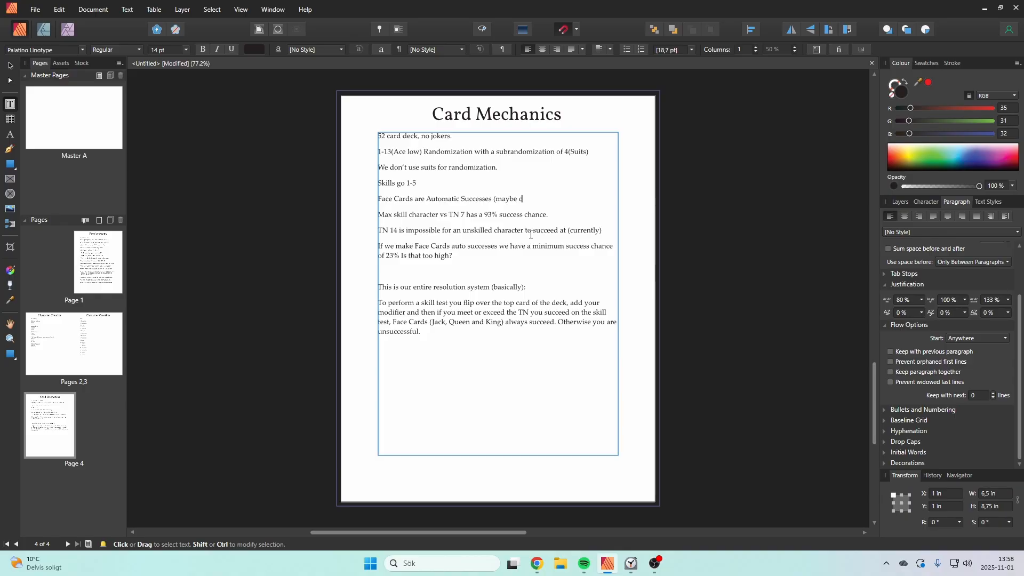
pyautogui.write('rits)')
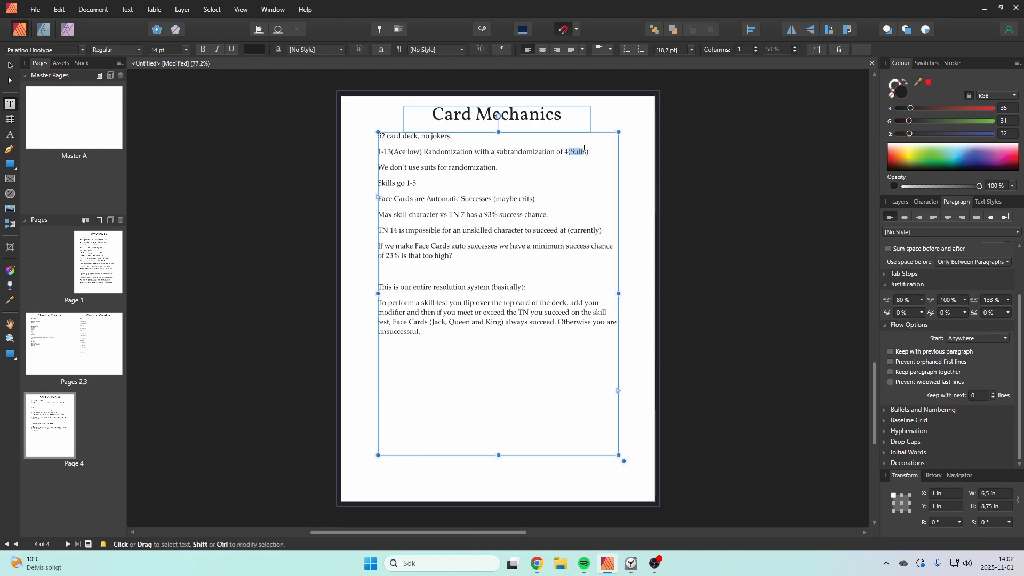
# Insert the line "Suits, exclusively for GM effects?" below the note about the 23% minimum success chance.
pyautogui.click(588, 162)
pyautogui.press('Down')
pyautogui.press('Down')
pyautogui.press('Down')
pyautogui.press('Down')
pyautogui.press('Down')
pyautogui.press('Return')
pyautogui.press('Return')
pyautogui.write('S')
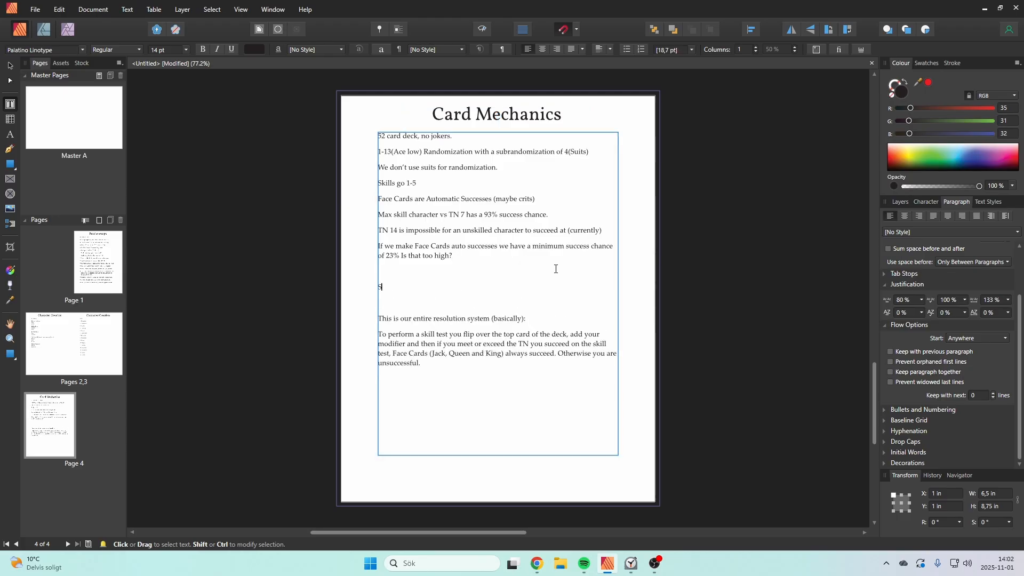
pyautogui.press('BackSpace')
pyautogui.press('BackSpace')
pyautogui.write('Su')
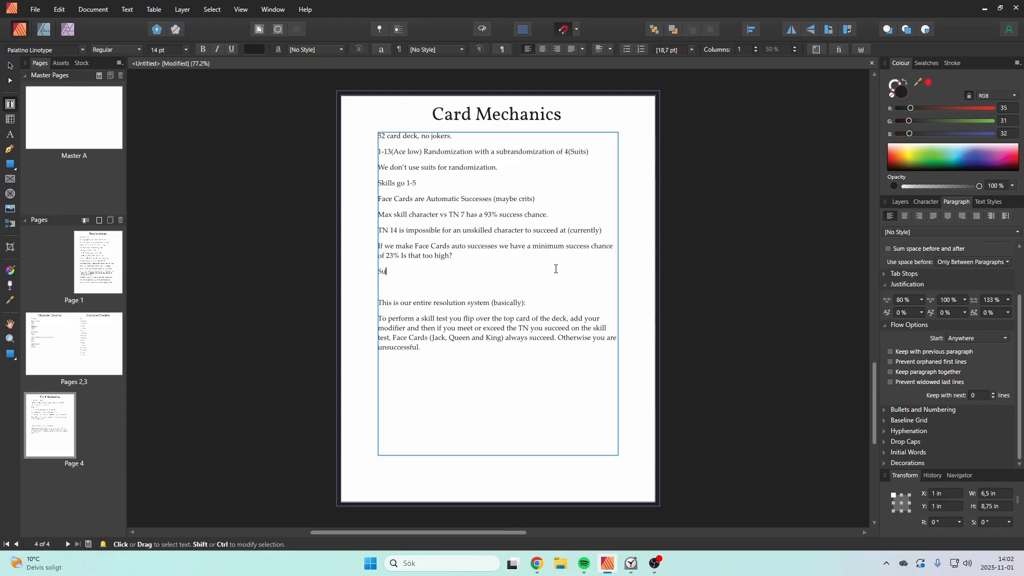
pyautogui.write('its, exclusively for GM effects?')
pyautogui.moveTo(483, 272); pyautogui.dragTo(383, 276)
pyautogui.click(463, 272)
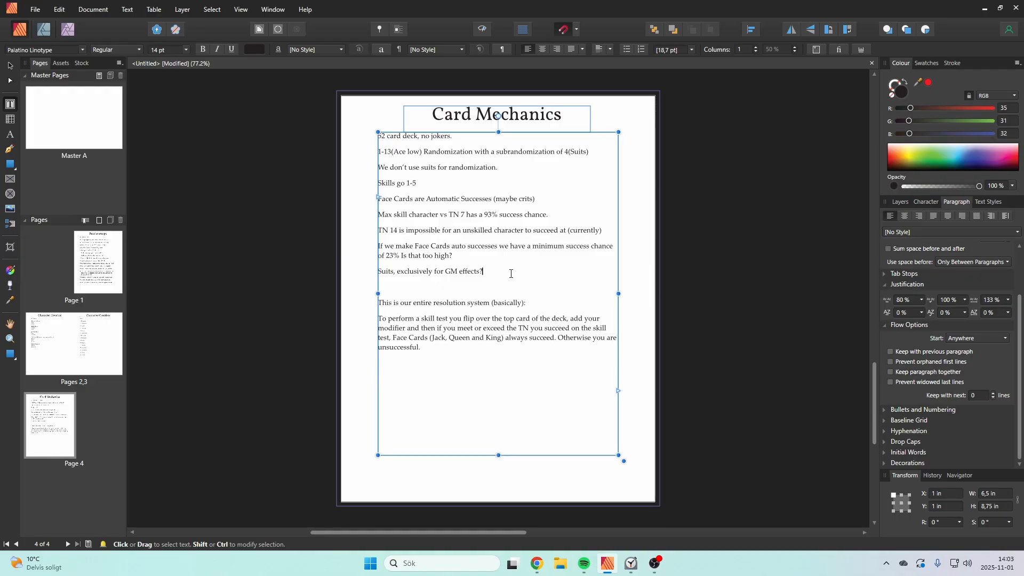
# Extend the suits note with "GM random effects use the suit of the top card of the discard pile?".
pyautogui.write('GM ra')
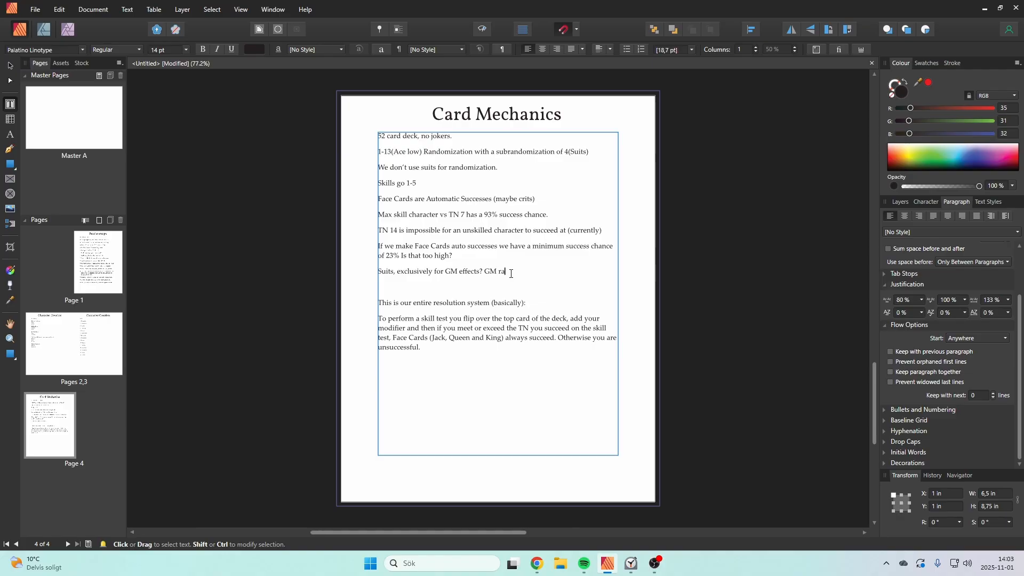
pyautogui.write('ndom effects use the suit of the top c')
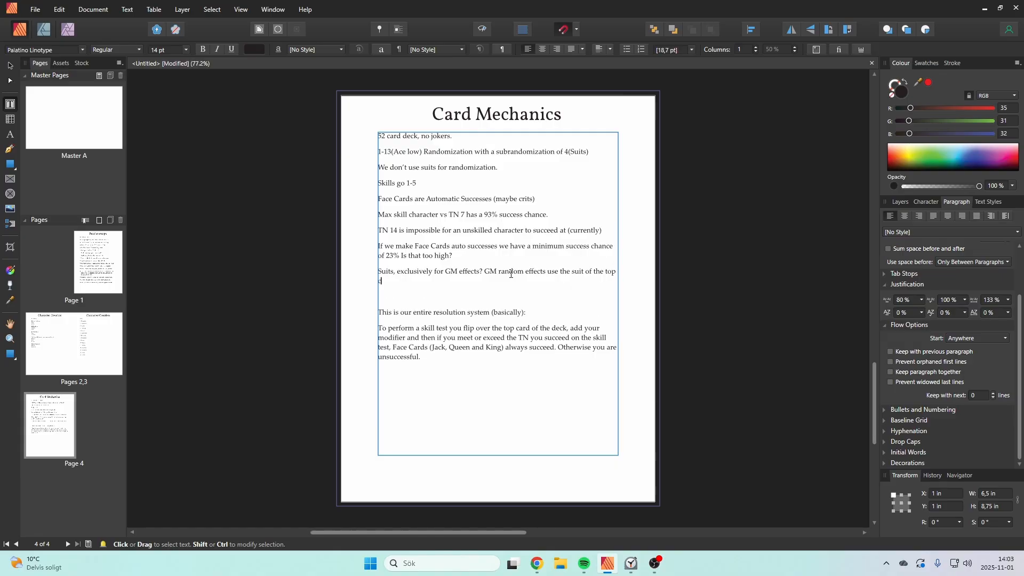
pyautogui.write('ard of the discard pile?')
# Continue the suits note with "So 25% chance random possible, you could have face cards on random table do spicy stuff.".
pyautogui.write('So 25% chanc')
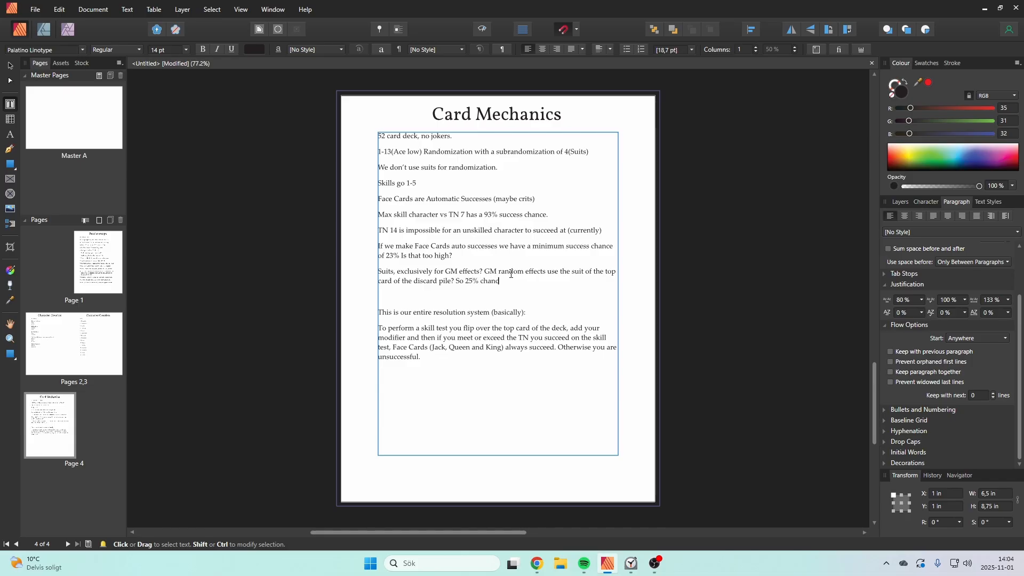
pyautogui.write('e random possible, you could have face ')
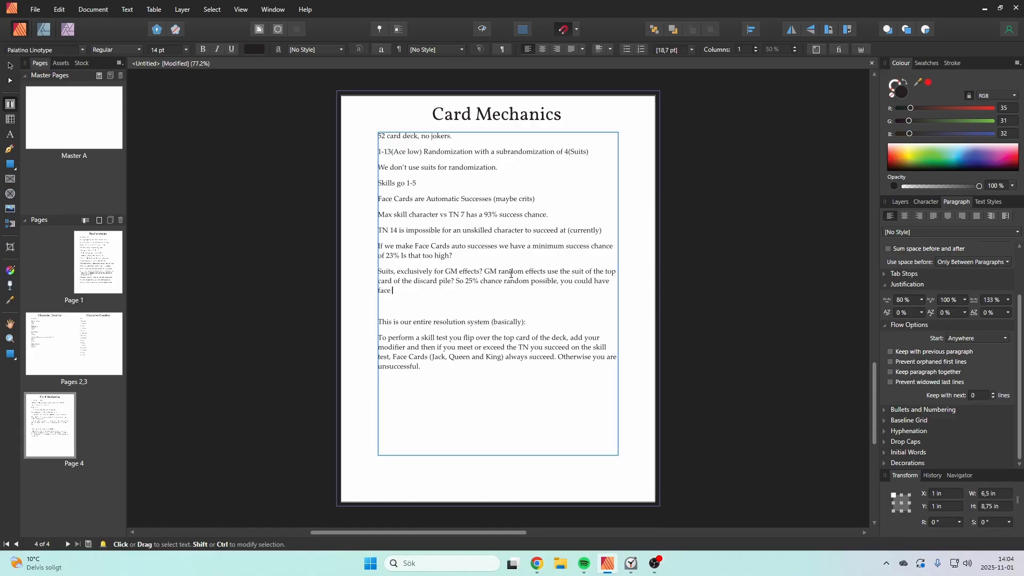
pyautogui.write('cards on random table do spicy stuff.')
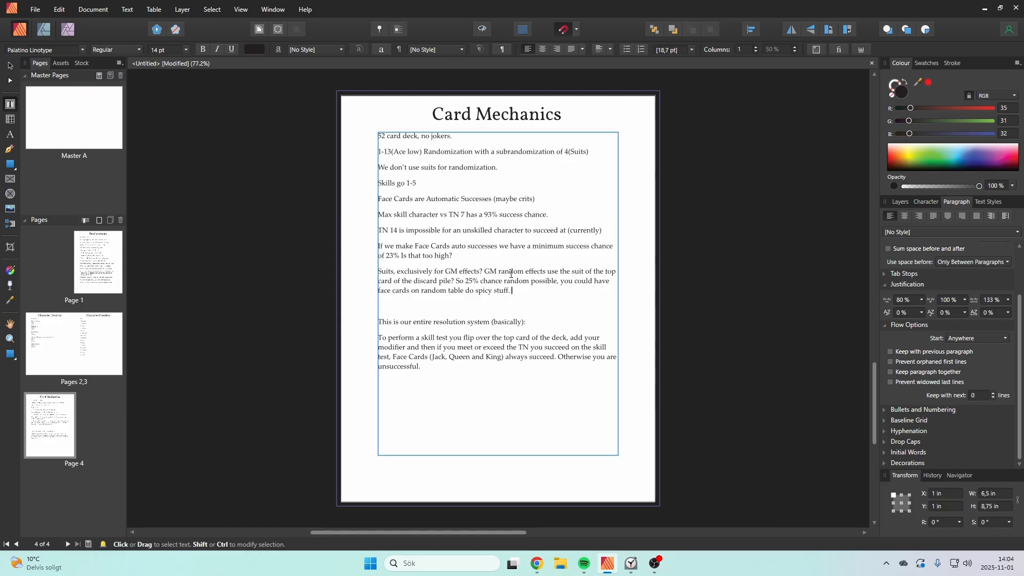
# Finish the suits note with "So you could have a loot table of 8 things, four per suits and one extra per suit if it's a Face card.".
pyautogui.write('So you could have a loto')
pyautogui.press('BackSpace')
pyautogui.press('BackSpace')
pyautogui.write('ot tabl')
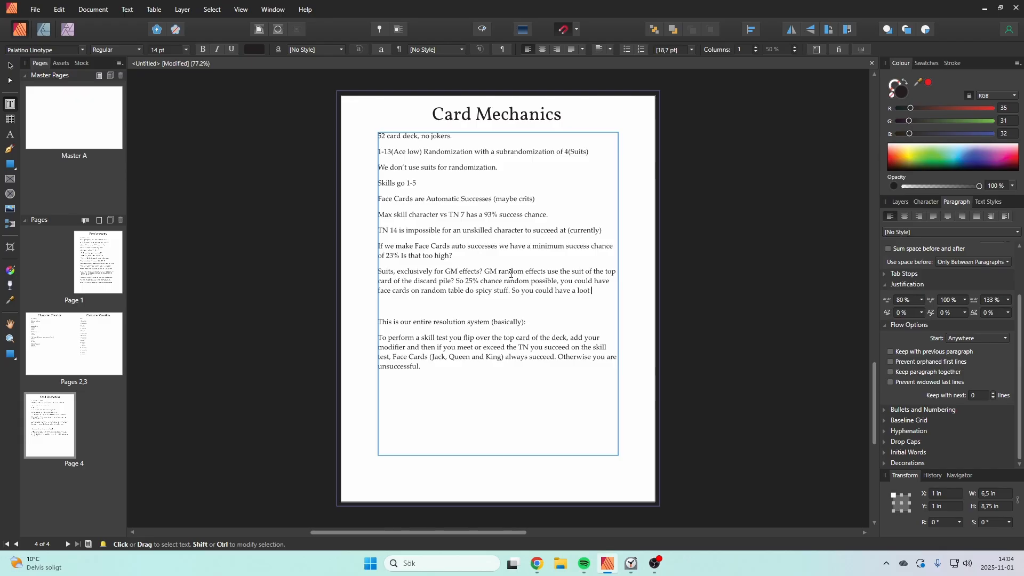
pyautogui.write('e of 8 things')
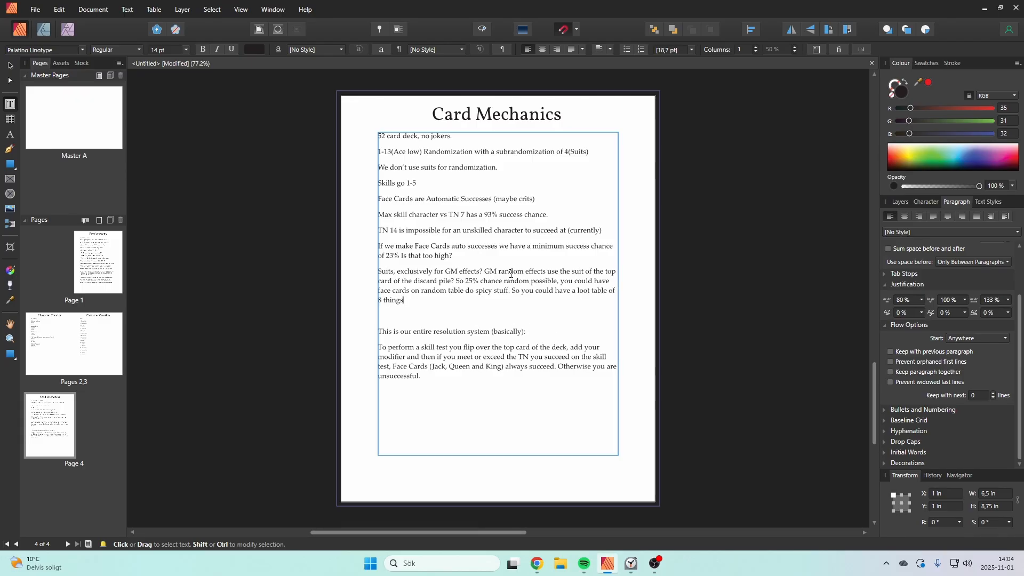
pyautogui.write(', four per')
pyautogui.write(' suits and ')
pyautogui.write('one ext')
pyautogui.write('ra per suit ')
pyautogui.write('per')
pyautogui.press('BackSpace')
pyautogui.press('BackSpace')
pyautogui.press('BackSpace')
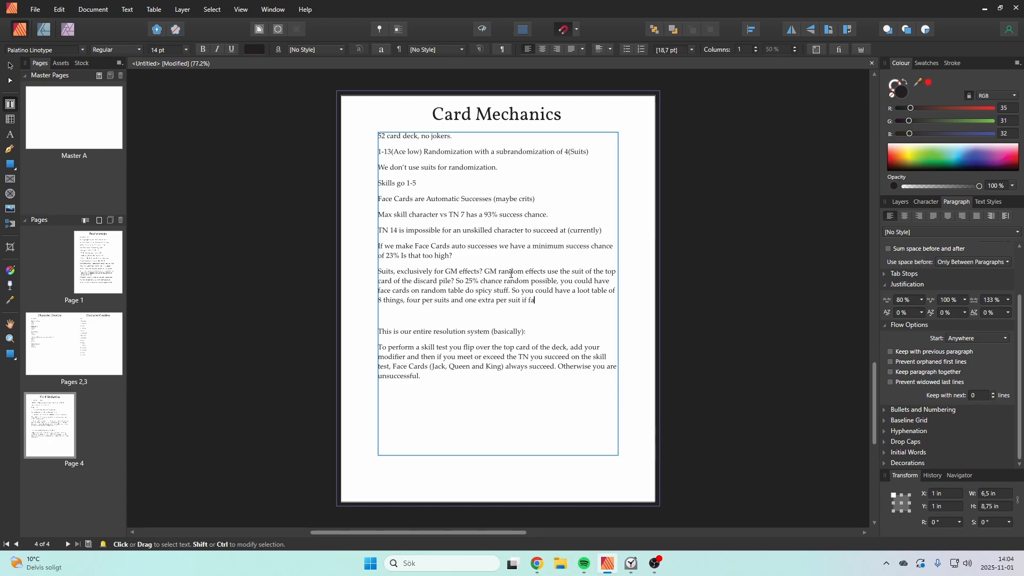
pyautogui.write("if it's a Face card.")
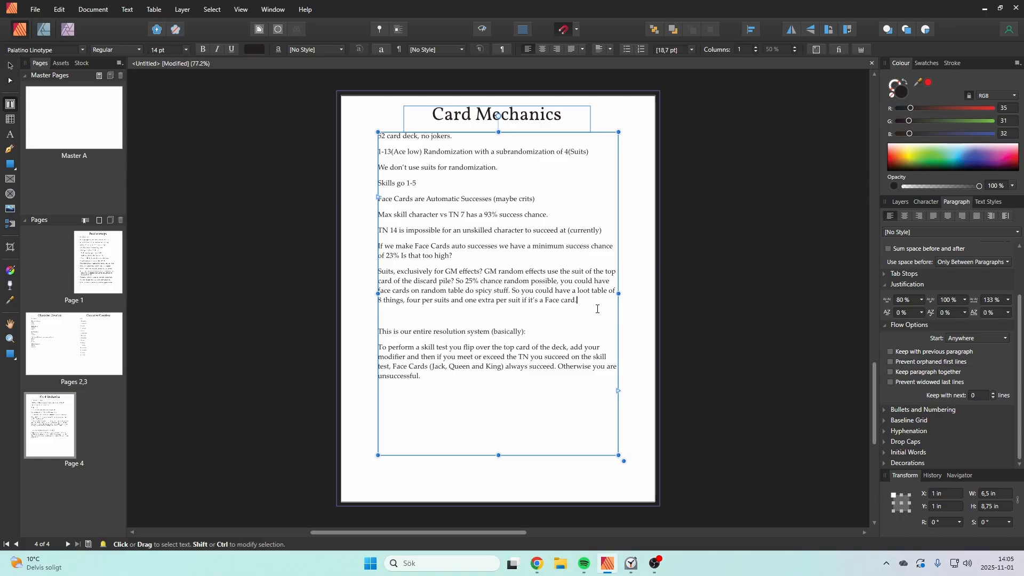
# Add the line "If the GM needs to randomize multiple things, maybe go cards down in discard pile?" below the suits note.
pyautogui.click(598, 309)
pyautogui.press('Return')
pyautogui.write('If')
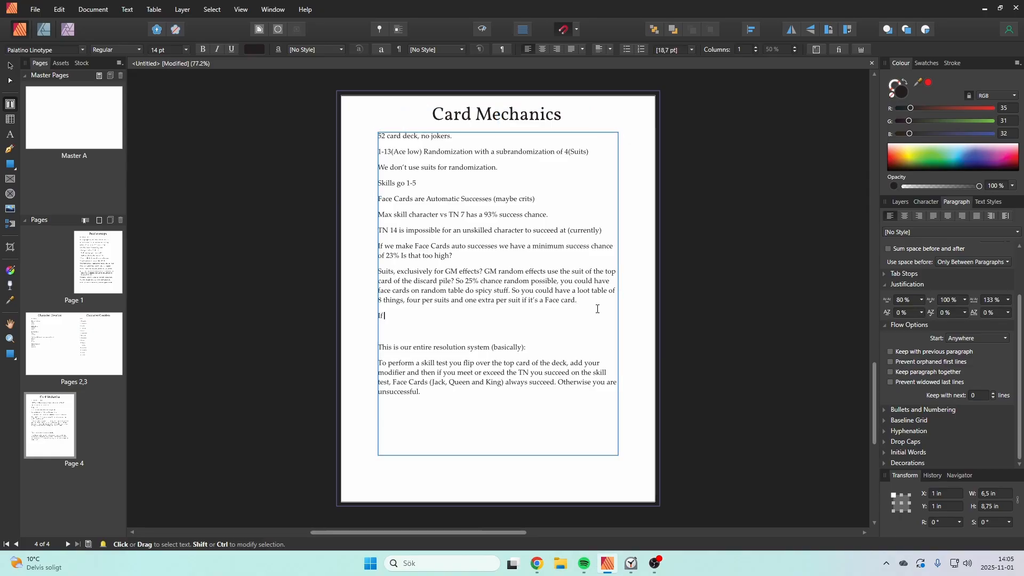
pyautogui.write(' the GM needs to randomize multipo')
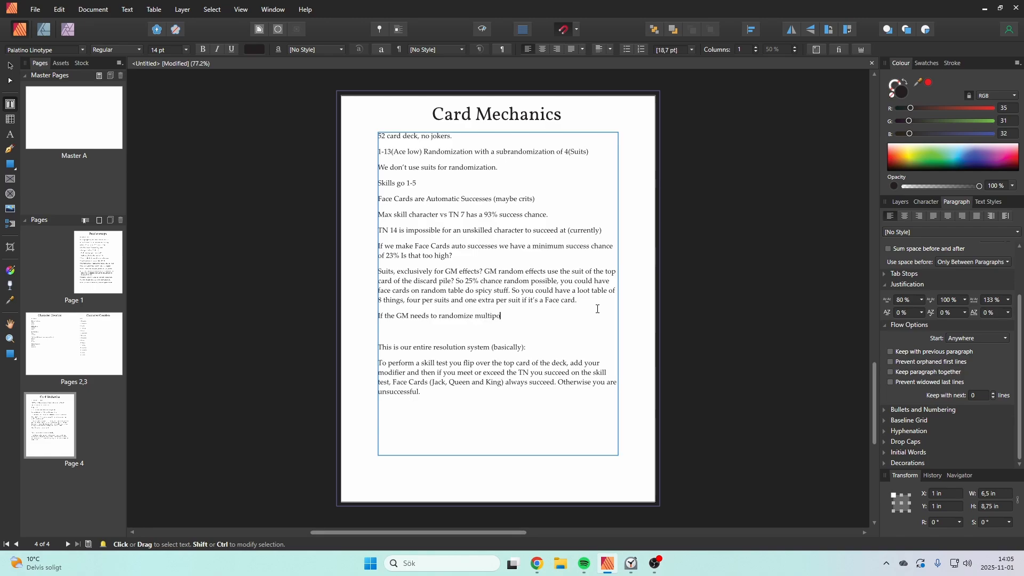
pyautogui.press('BackSpace')
pyautogui.write('le things  maybe go cards down in')
pyautogui.write(' discard pile?')
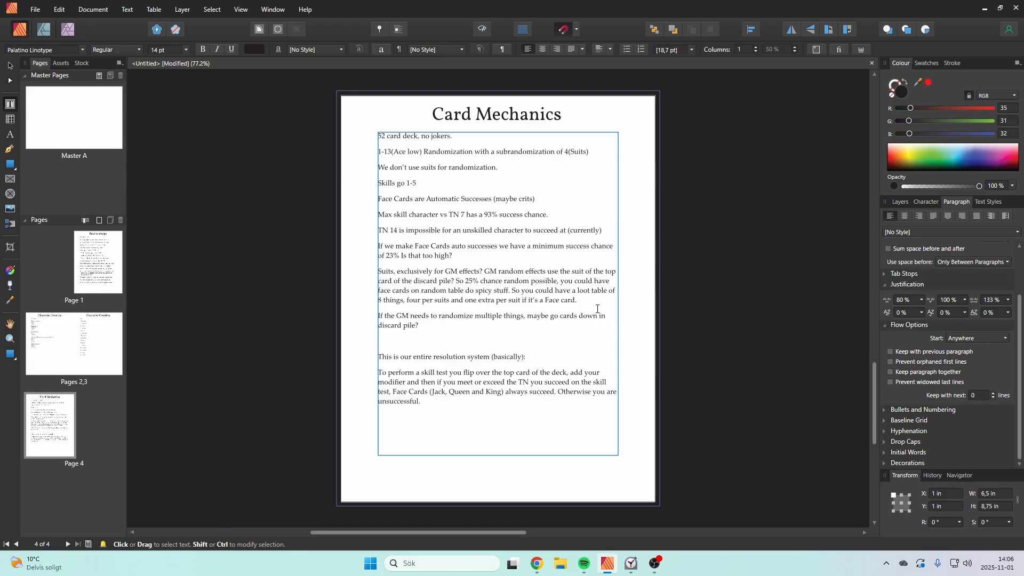
# Add the line "Mechanics that shuffle the deck or happen when the deck shuffled." below the note about randomizing multiple things.
pyautogui.press('Return')
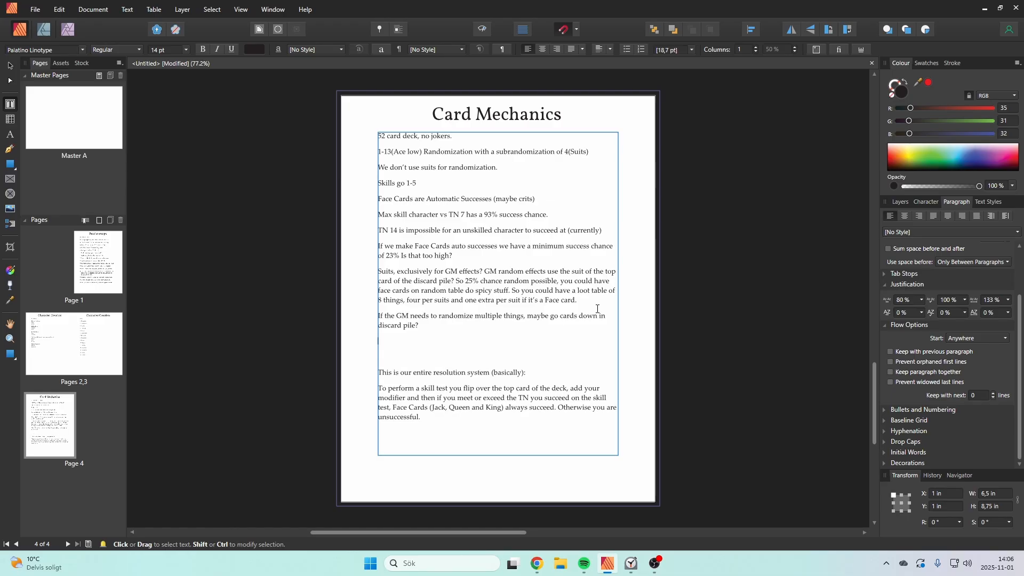
pyautogui.write('Mechanics that shuffle the deck or happen when you')
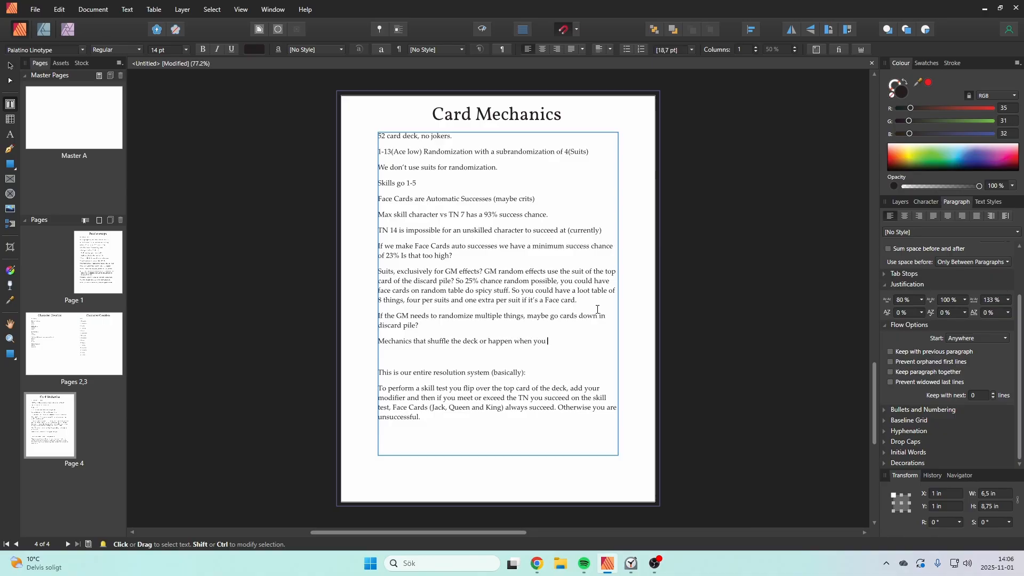
pyautogui.press('BackSpace')
pyautogui.press('BackSpace')
pyautogui.press('BackSpace')
pyautogui.write('the deck shuffled.')
pyautogui.hotkey('ctrl', 'z')
pyautogui.hotkey('ctrl', 'z')
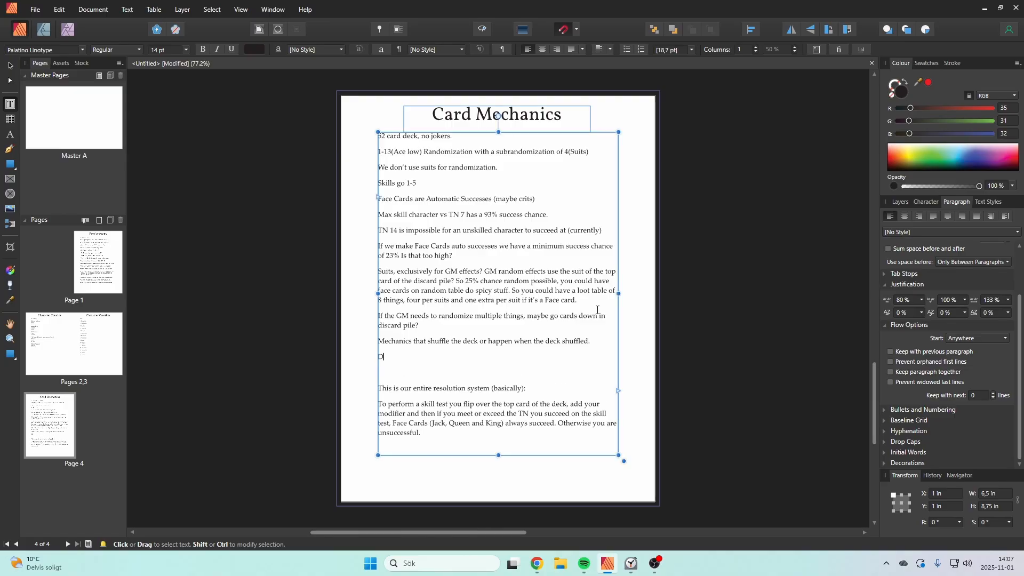
# Add "The deck will probably not naturally shuffle even once per session unless there are mechanics that require multiple card flips." below the shuffle line.
pyautogui.hotkey('ctrl', 'shift', 'z')
pyautogui.hotkey('ctrl', 'shift', 'z')
pyautogui.hotkey('shift', 'Return')
pyautogui.write('Th')
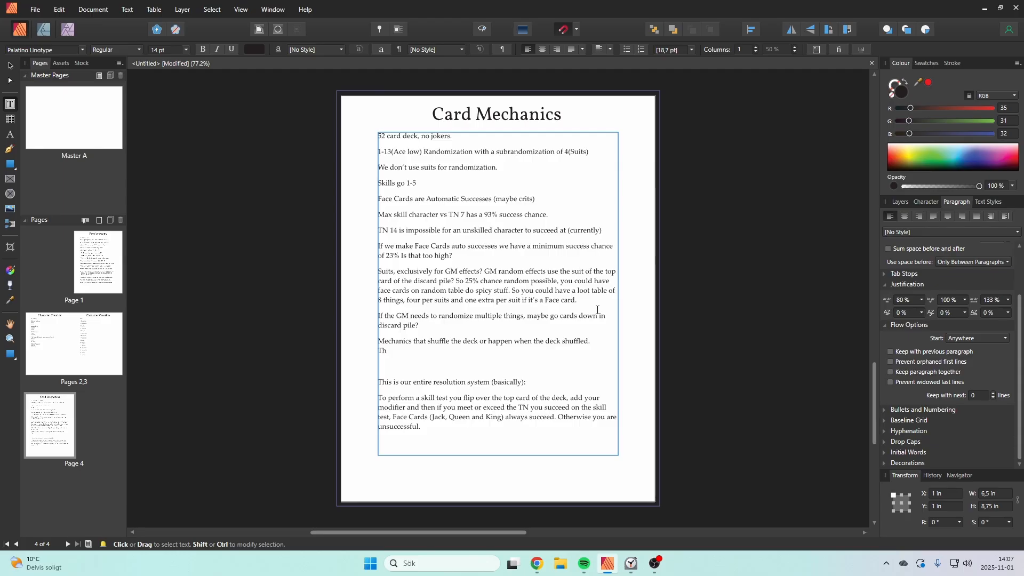
pyautogui.write('e deck will probably not naturally shuffle even ')
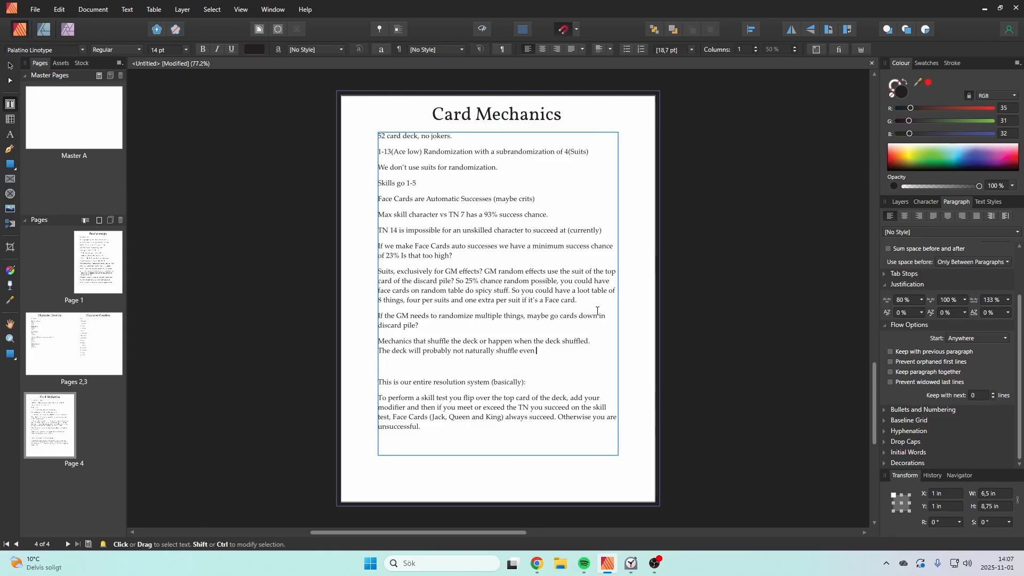
pyautogui.write('once per session unless there are mecha')
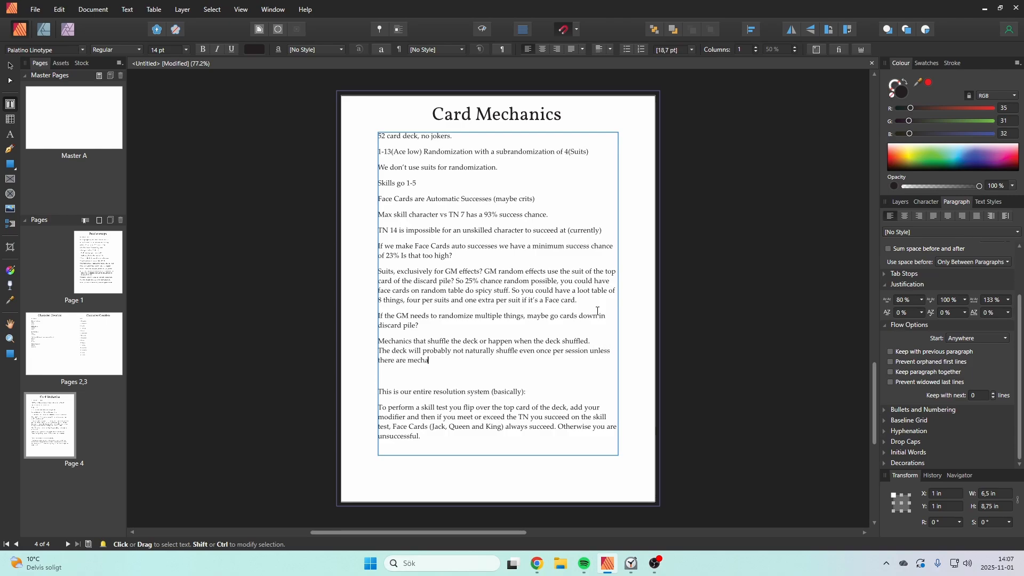
pyautogui.write('nics that require multiple car')
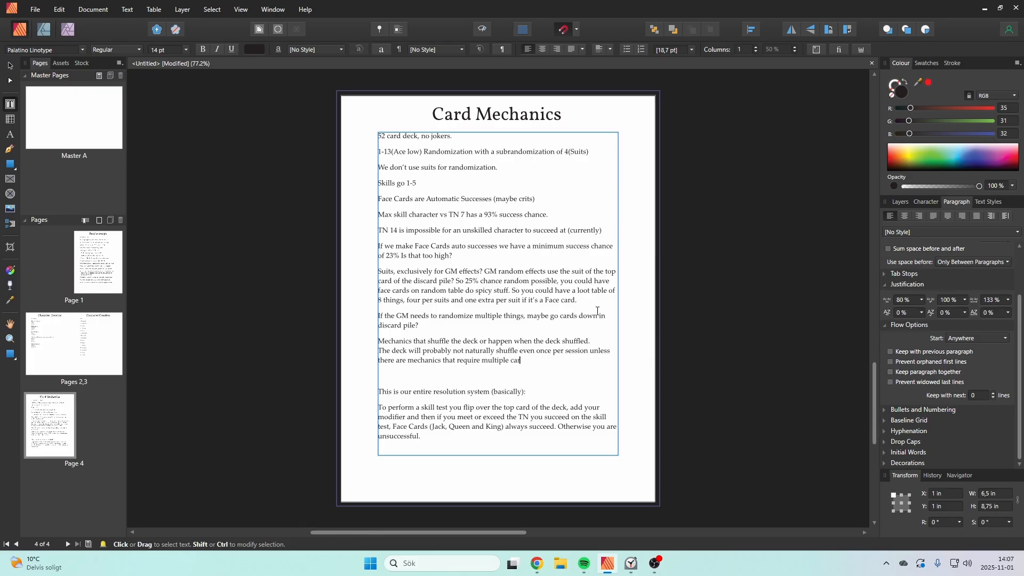
pyautogui.write('d flipsd')
pyautogui.press('BackSpace')
pyautogui.press('BackSpace')
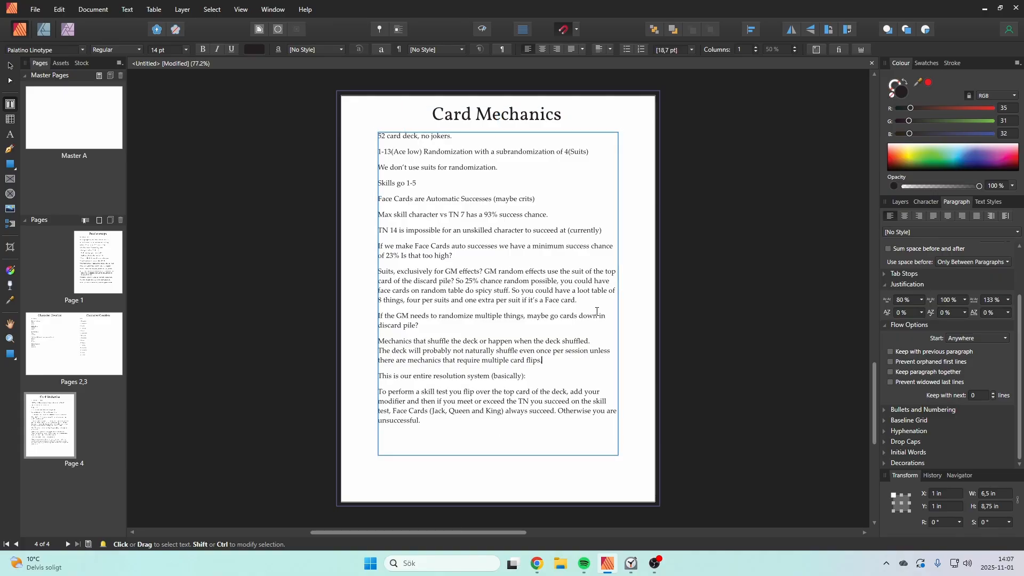
pyautogui.press('Return')
pyautogui.press('Escape')
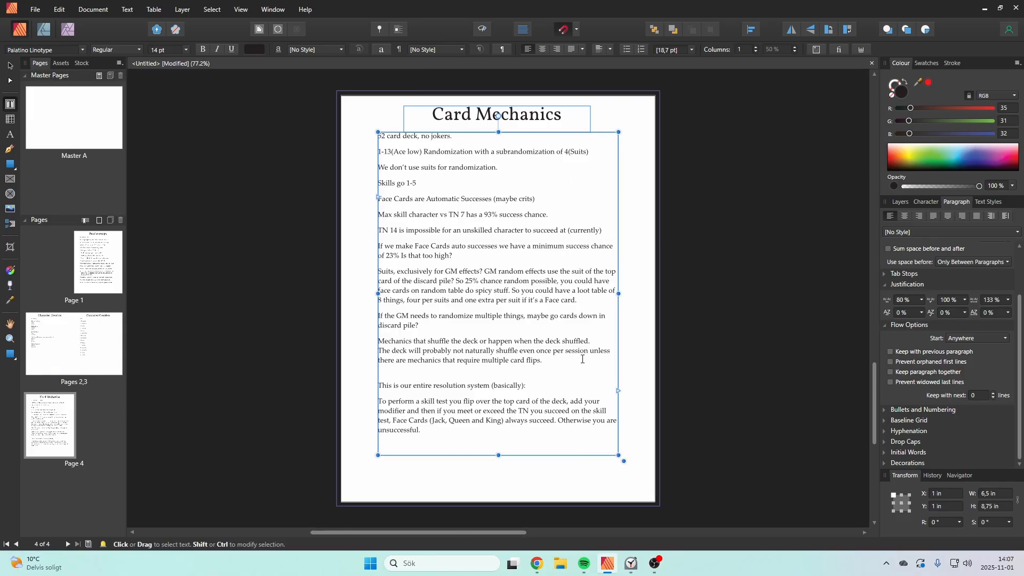
pyautogui.moveTo(582, 359); pyautogui.dragTo(380, 356)
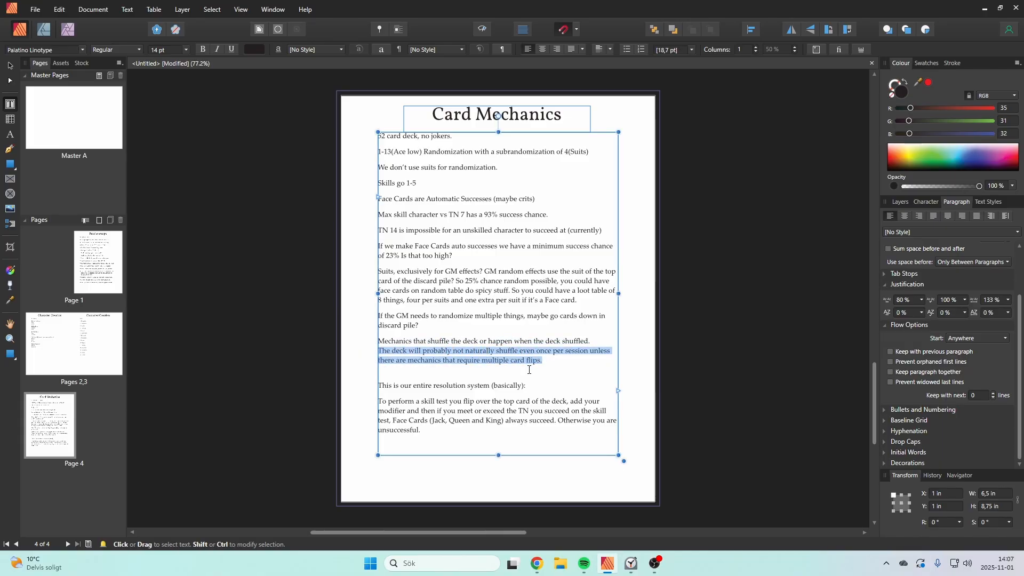
pyautogui.click(531, 370)
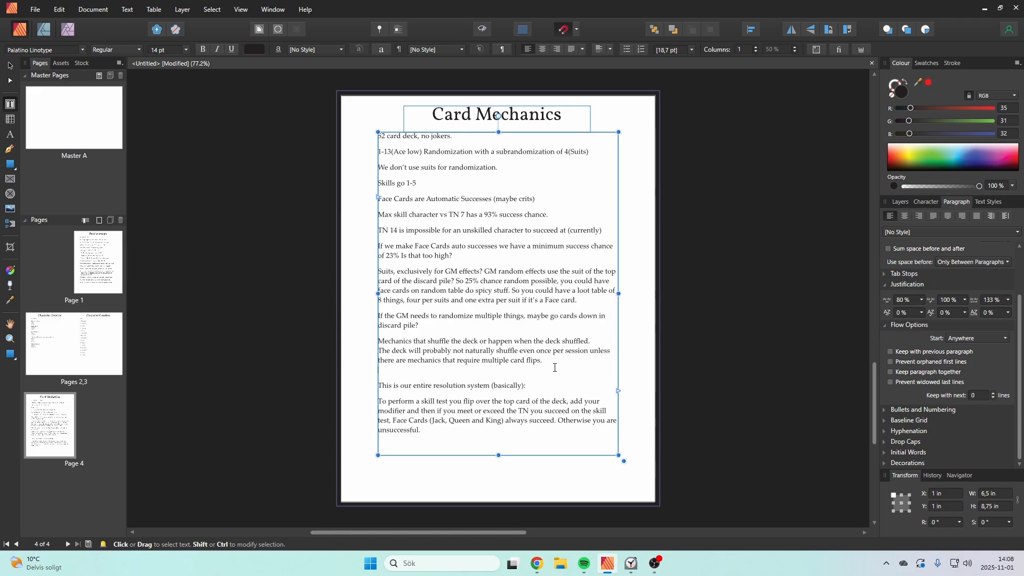
pyautogui.moveTo(568, 361); pyautogui.dragTo(547, 362)
pyautogui.moveTo(543, 361); pyautogui.dragTo(381, 343)
pyautogui.moveTo(543, 362); pyautogui.dragTo(381, 342)
pyautogui.click(510, 349)
pyautogui.tripleClick(443, 427)
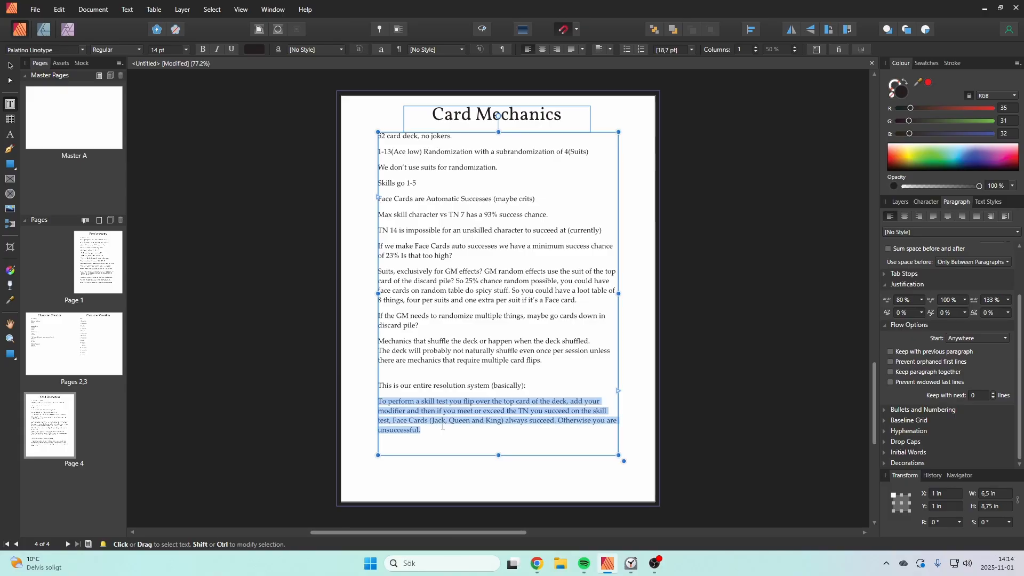